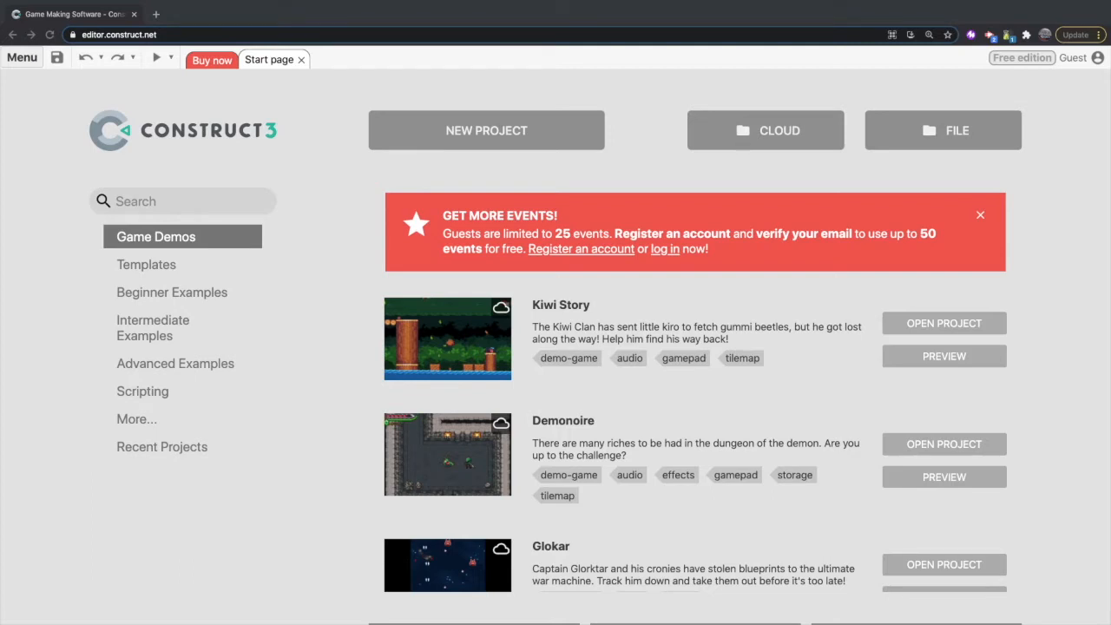
- Create a new project named "pew pew" with the SD landscape 16:9 preset
click(489, 131)
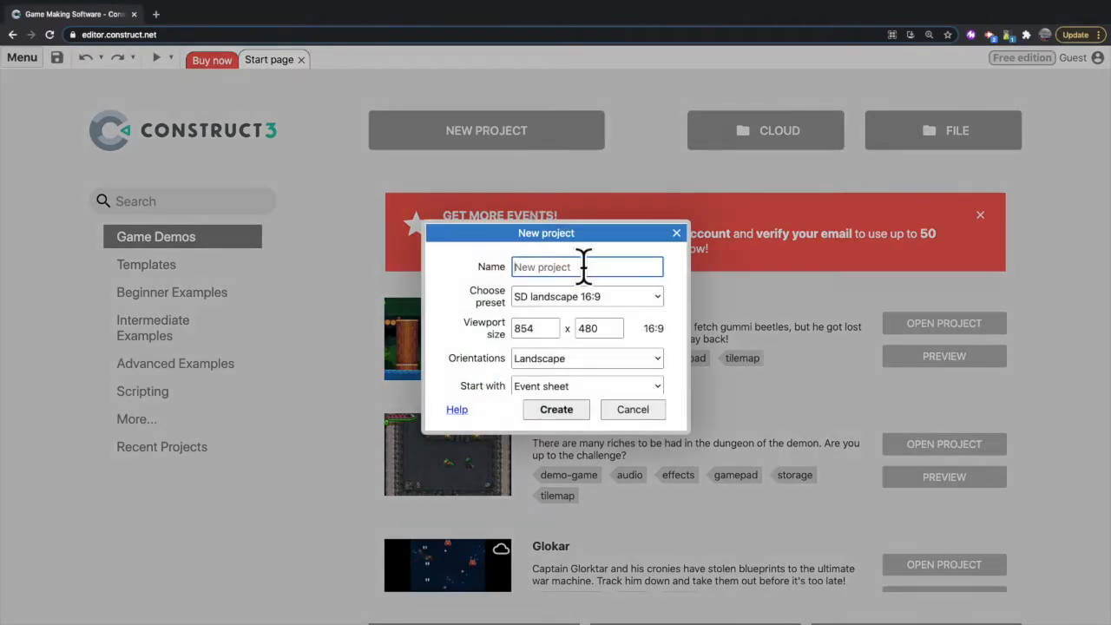
text(pew pew)
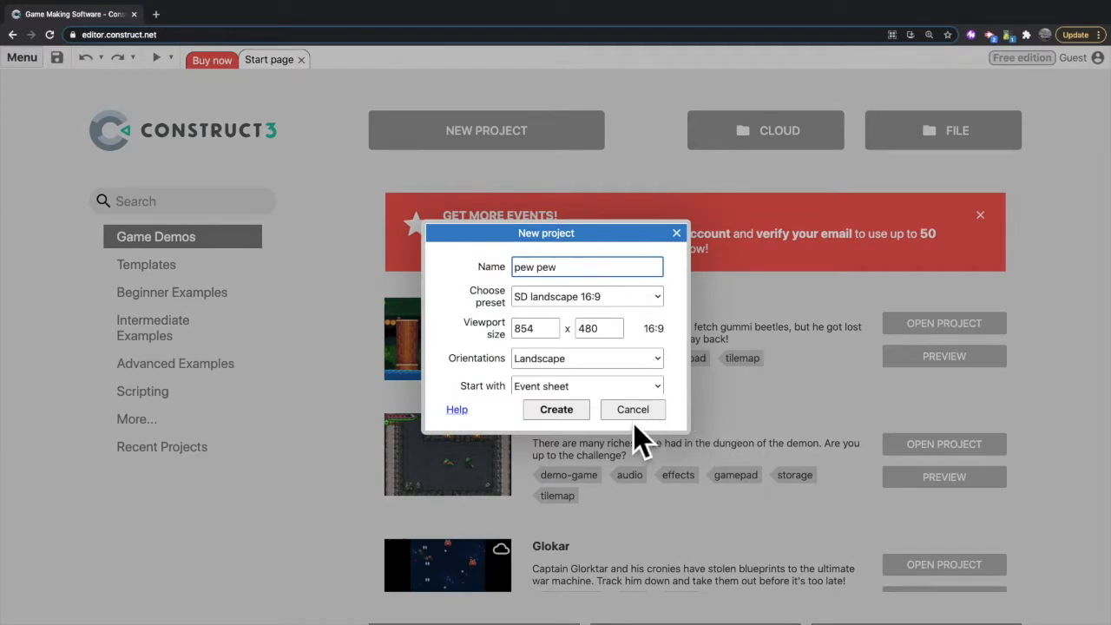
click(556, 410)
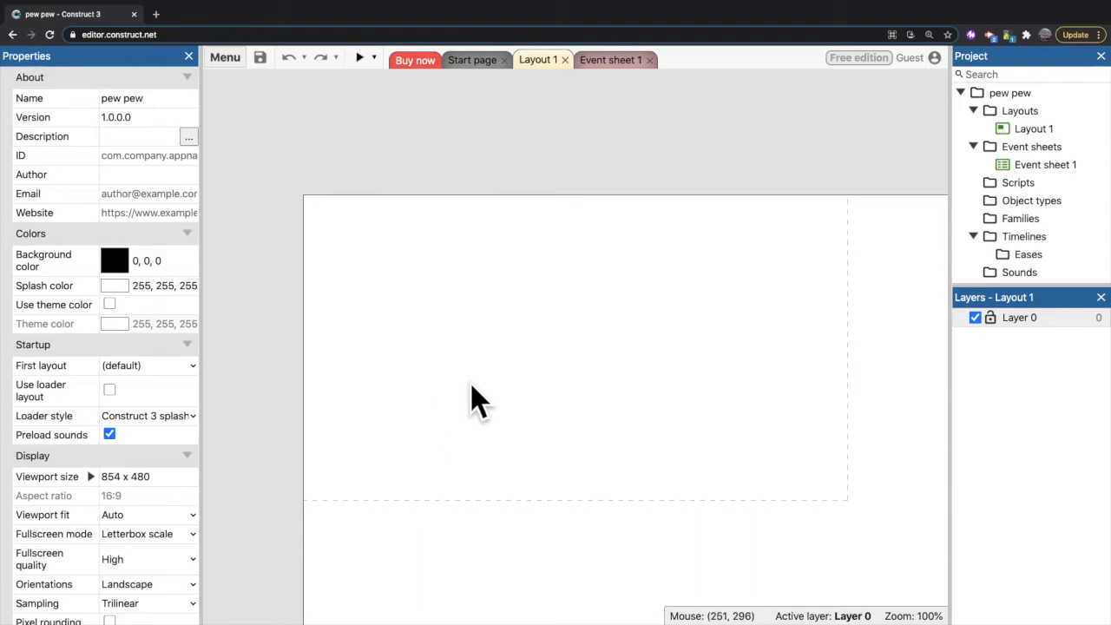
- Insert a Sprite object named "player" into the layout
double_click(491, 408)
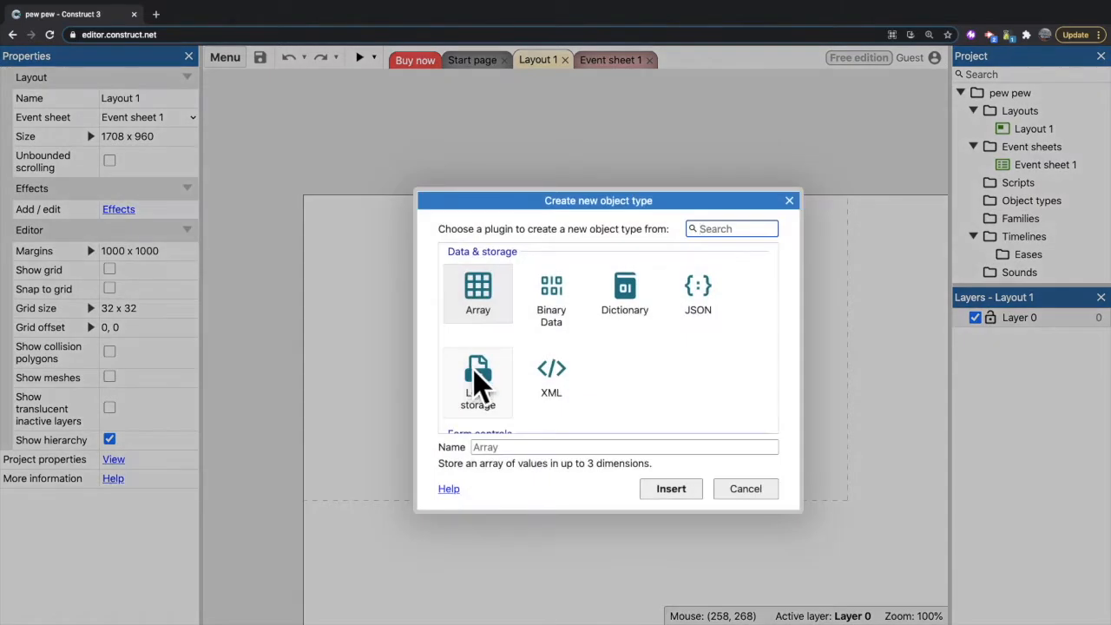
scroll(602, 390, down, 5)
scroll(606, 390, down, 3)
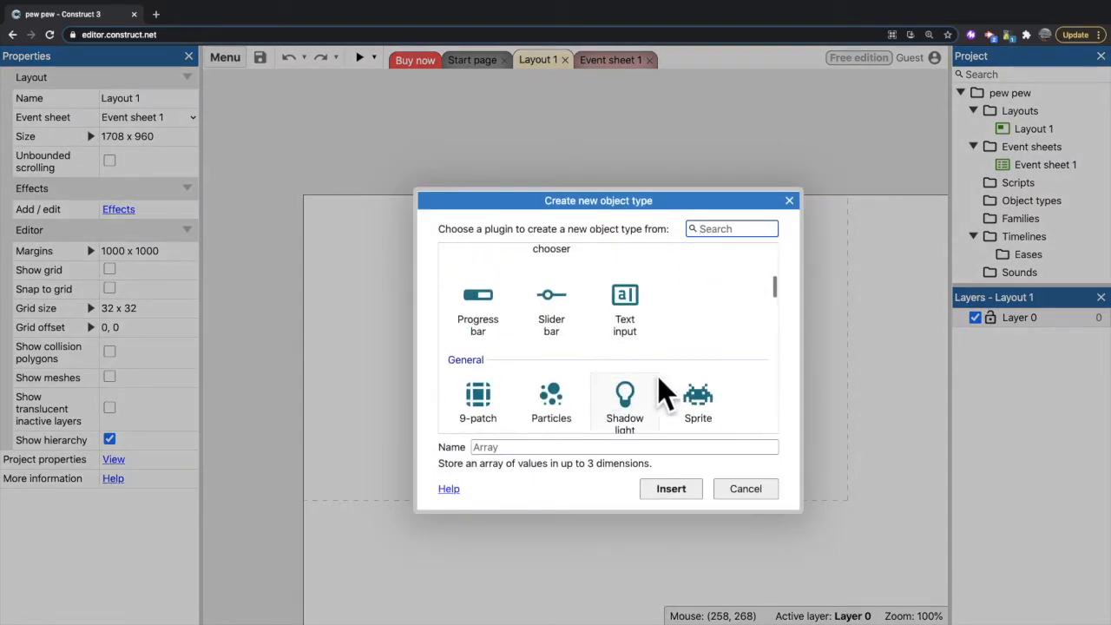
click(705, 397)
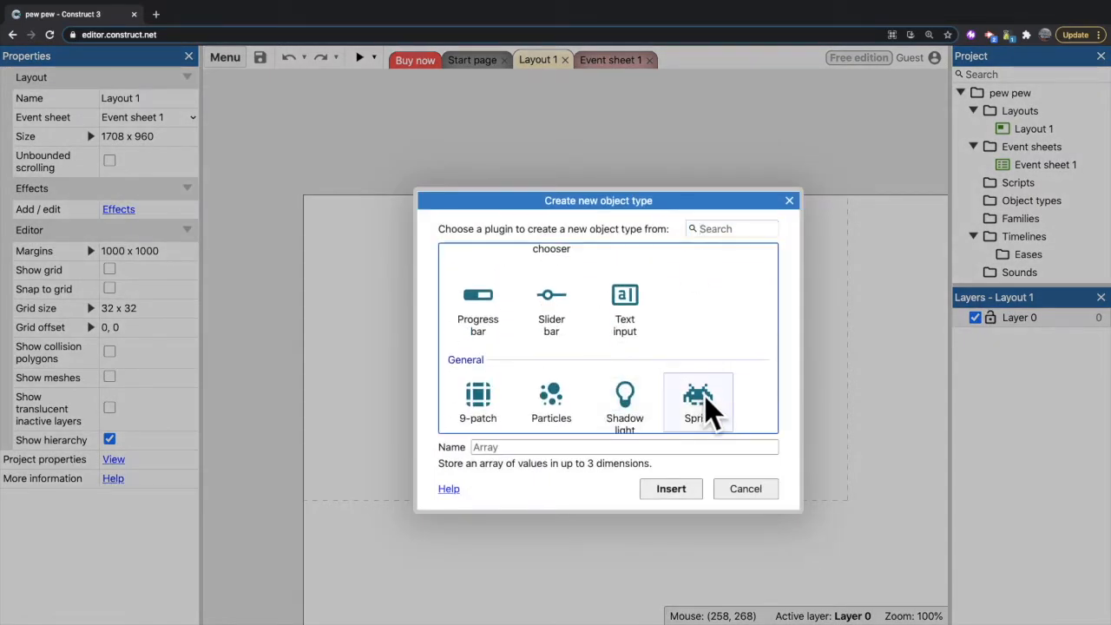
click(558, 446)
text(player)
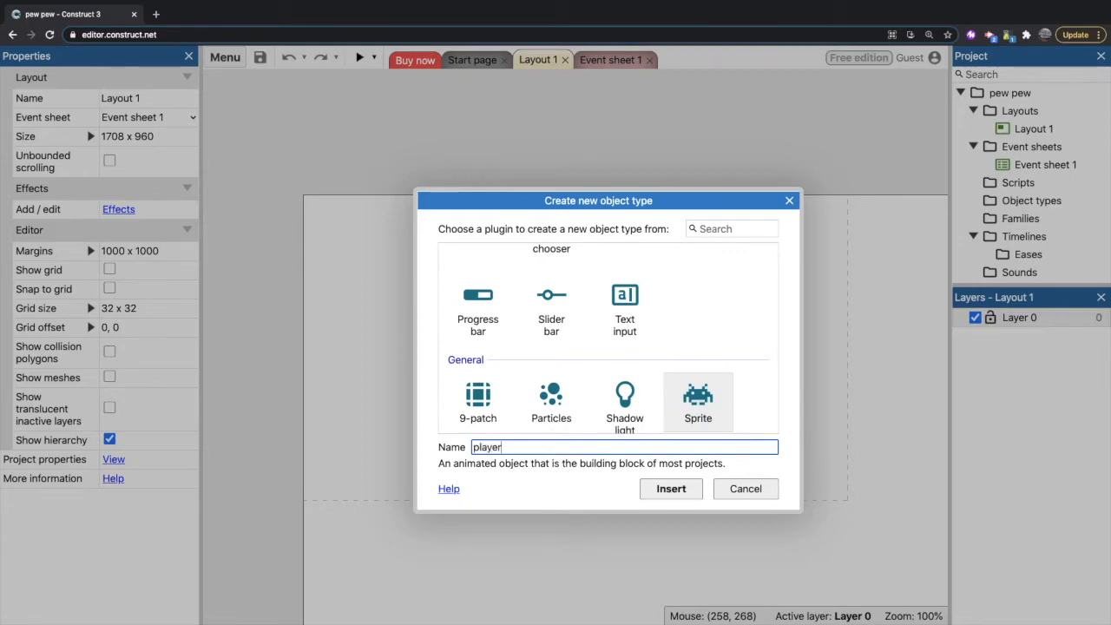
click(671, 489)
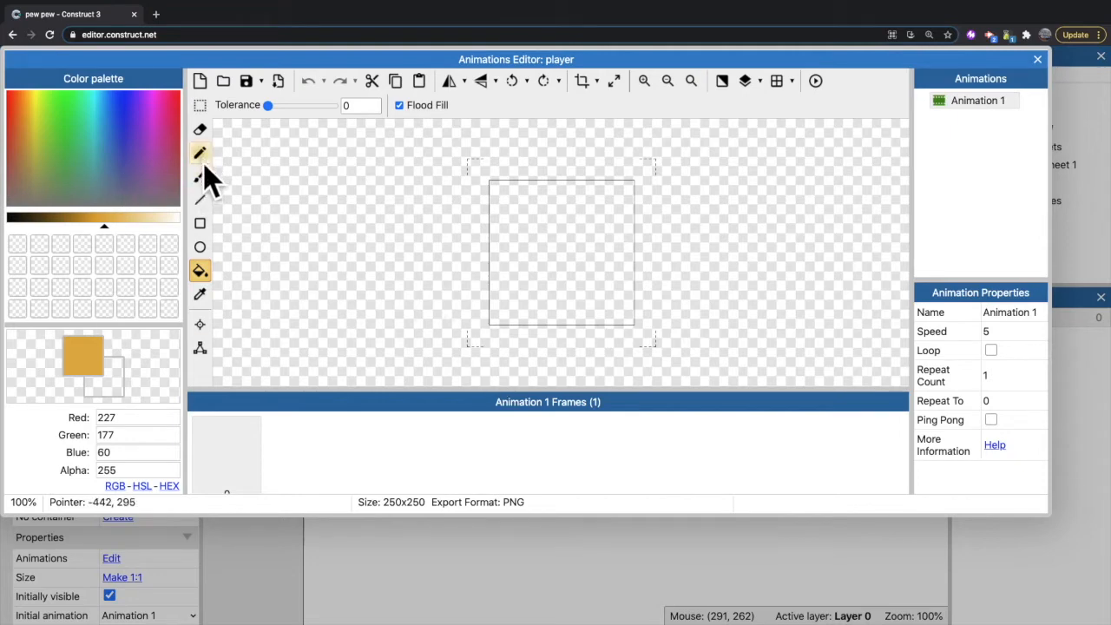
- Draw a triangle outline across the 250x250 canvas with the Line tool at thickness 24 in purple (158, 83, 202)
click(203, 203)
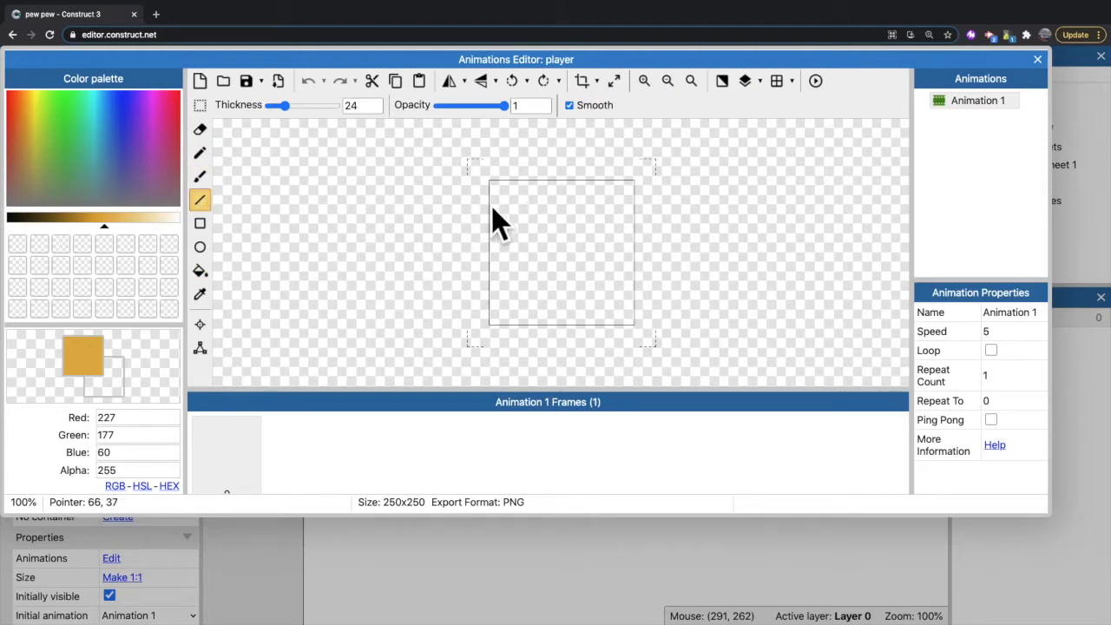
mouse_move(130, 137)
mouse_down()
mouse_move(114, 151)
mouse_move(143, 156)
mouse_move(142, 144)
mouse_up()
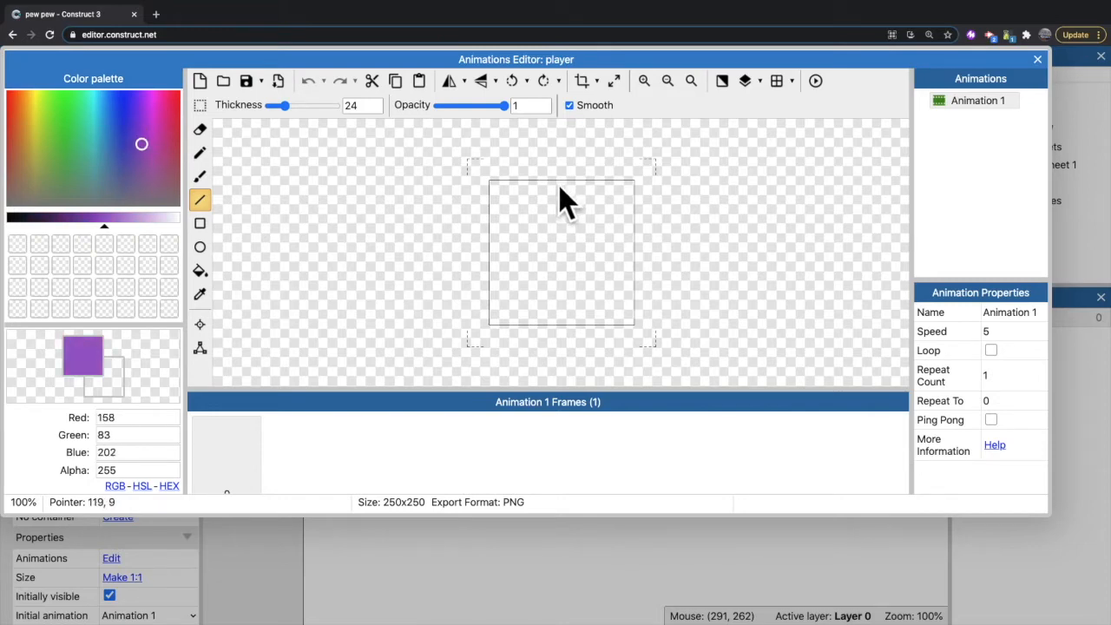
mouse_move(556, 186)
mouse_down()
mouse_move(491, 311)
mouse_move(625, 317)
mouse_move(558, 192)
mouse_up()
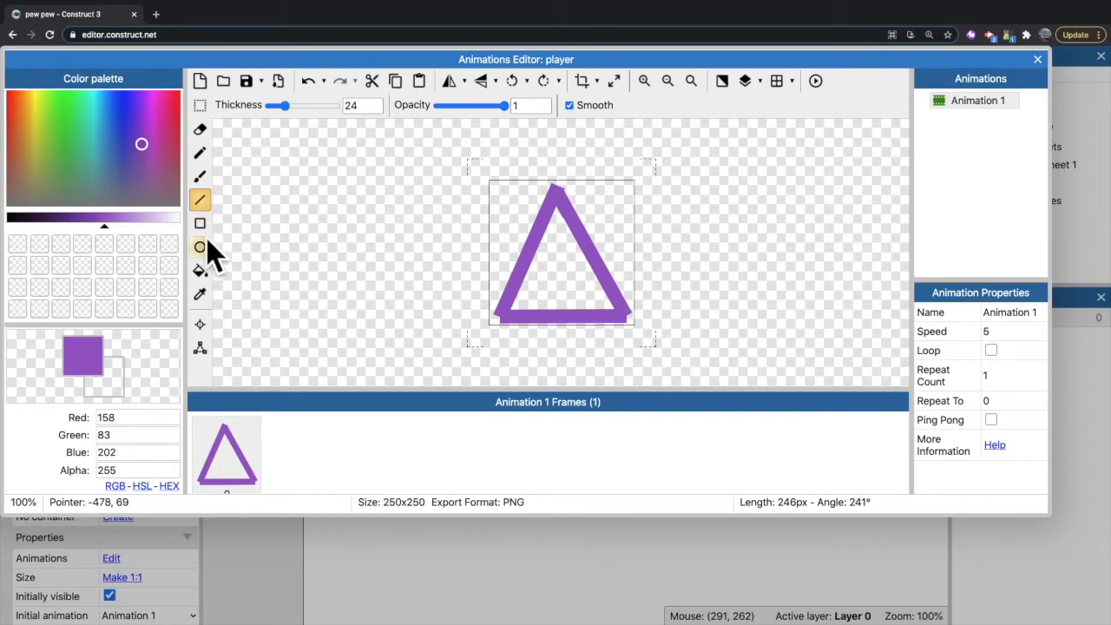
- Fill the triangle's interior with the same purple, brush over the thin gaps along its inner edges, and close the Animations Editor
click(200, 269)
click(550, 286)
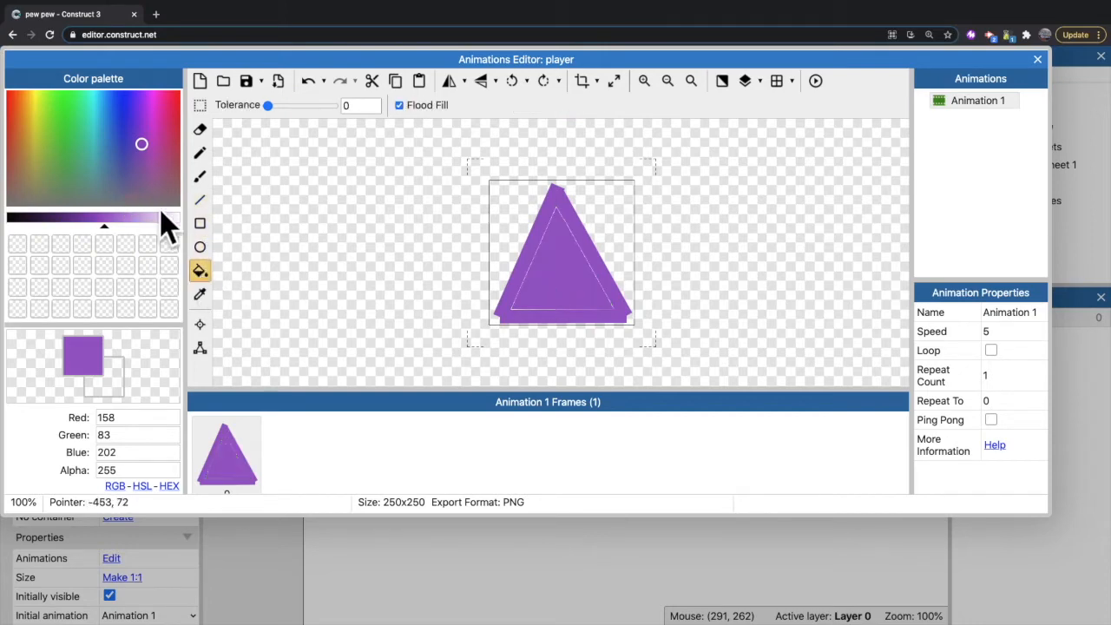
click(199, 177)
click(197, 178)
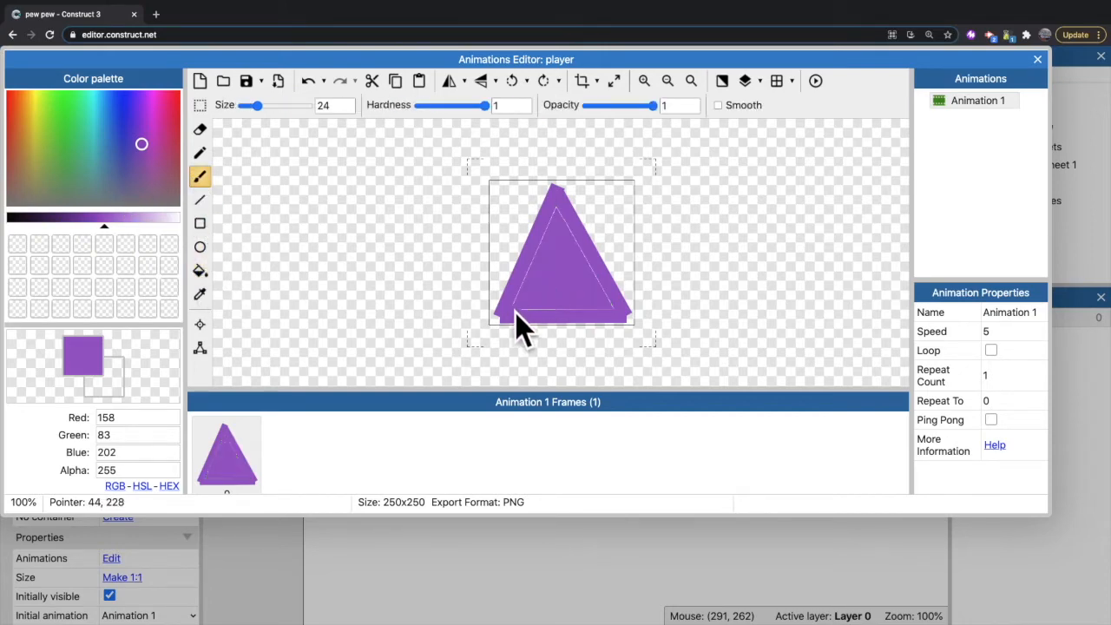
mouse_move(536, 256)
mouse_down()
mouse_move(555, 210)
mouse_move(576, 265)
mouse_move(580, 243)
mouse_move(596, 271)
mouse_up()
drag(613, 309, 528, 309)
click(1037, 59)
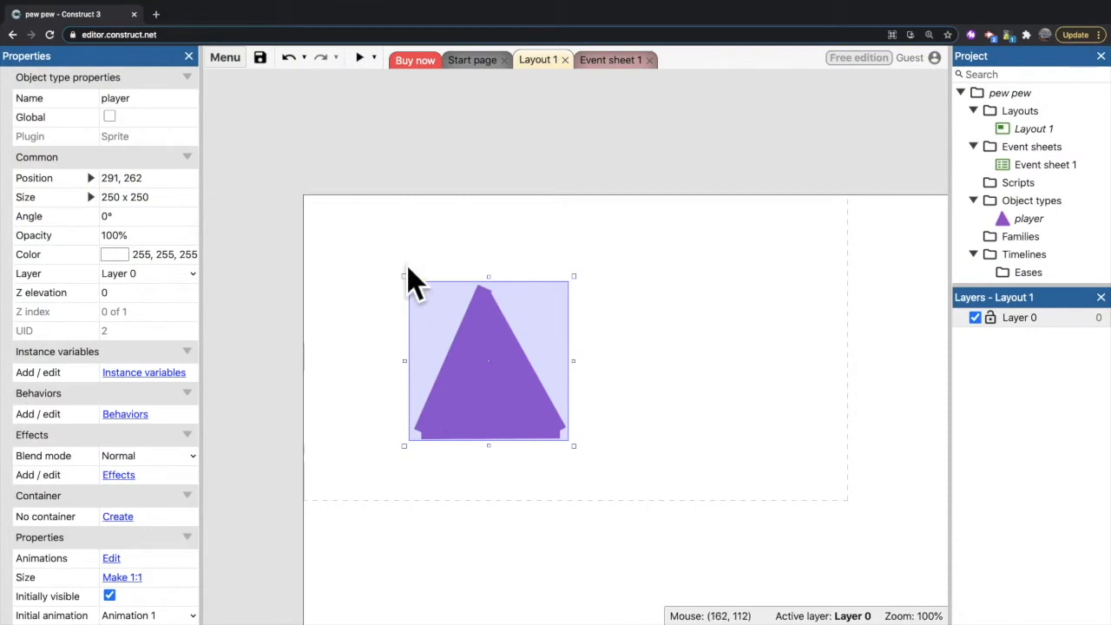
- Shrink the player triangle to about 88 x 77 and place it near the viewport's lower middle, at about 395, 405
drag(411, 279, 570, 446)
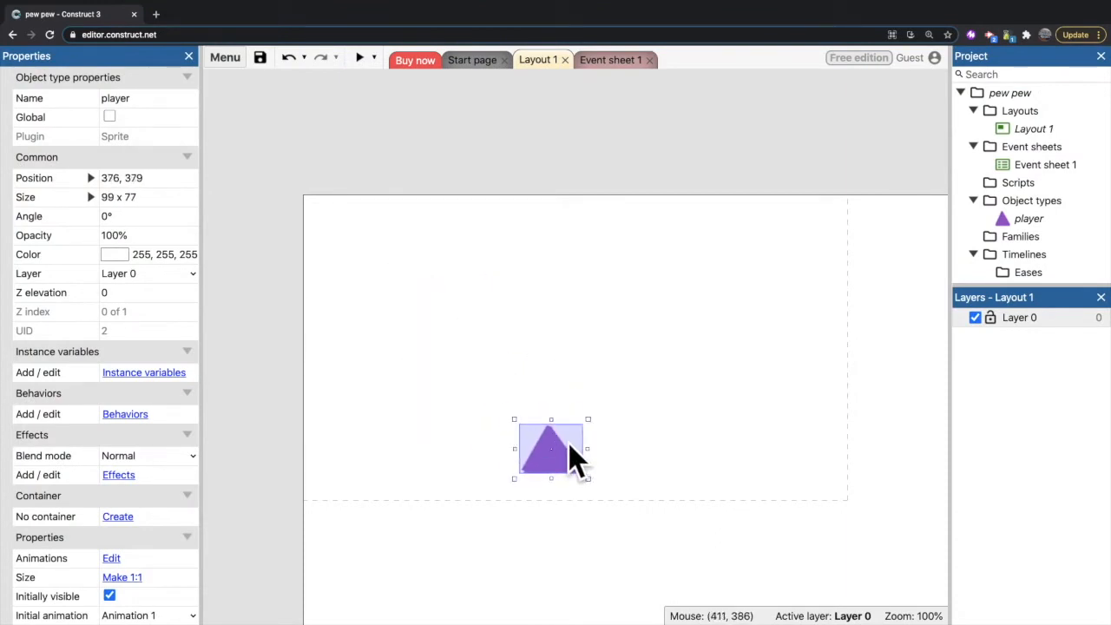
click(638, 431)
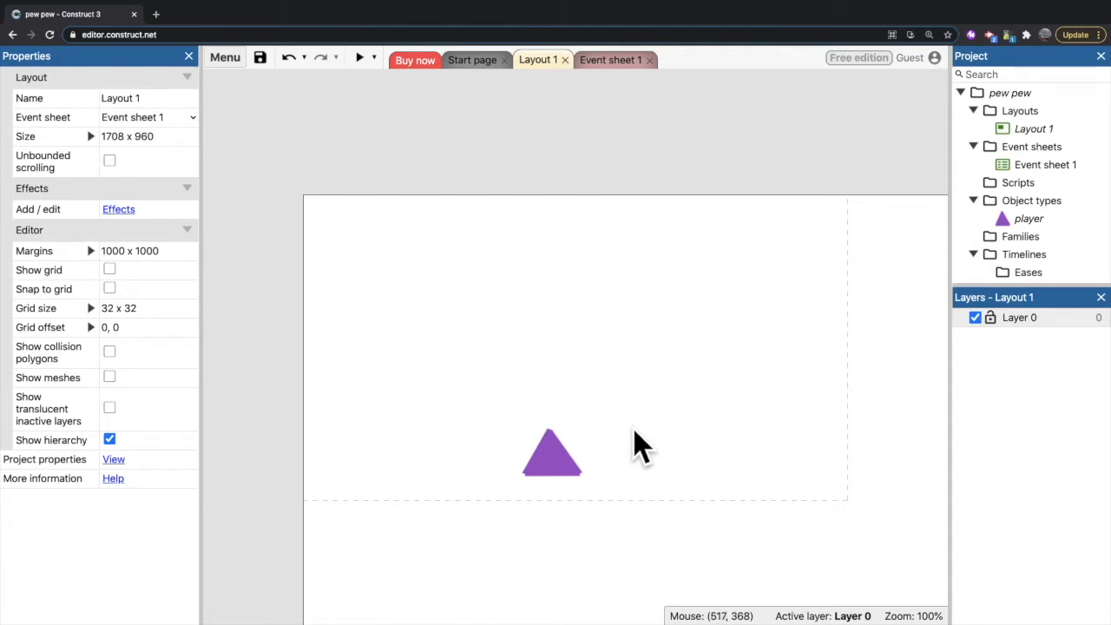
click(548, 457)
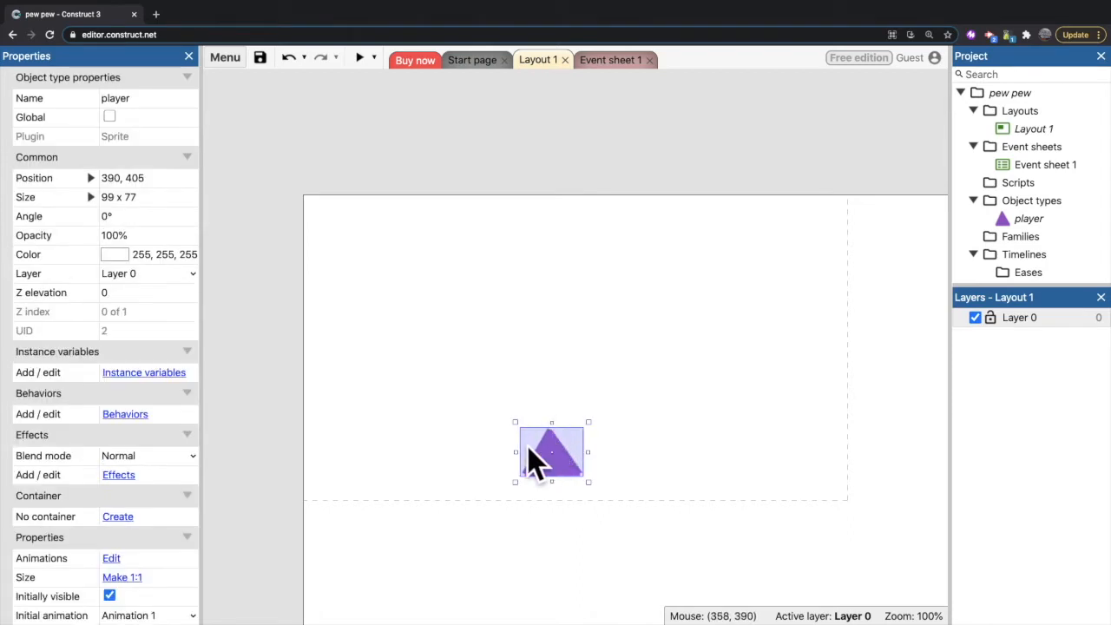
drag(515, 452, 522, 452)
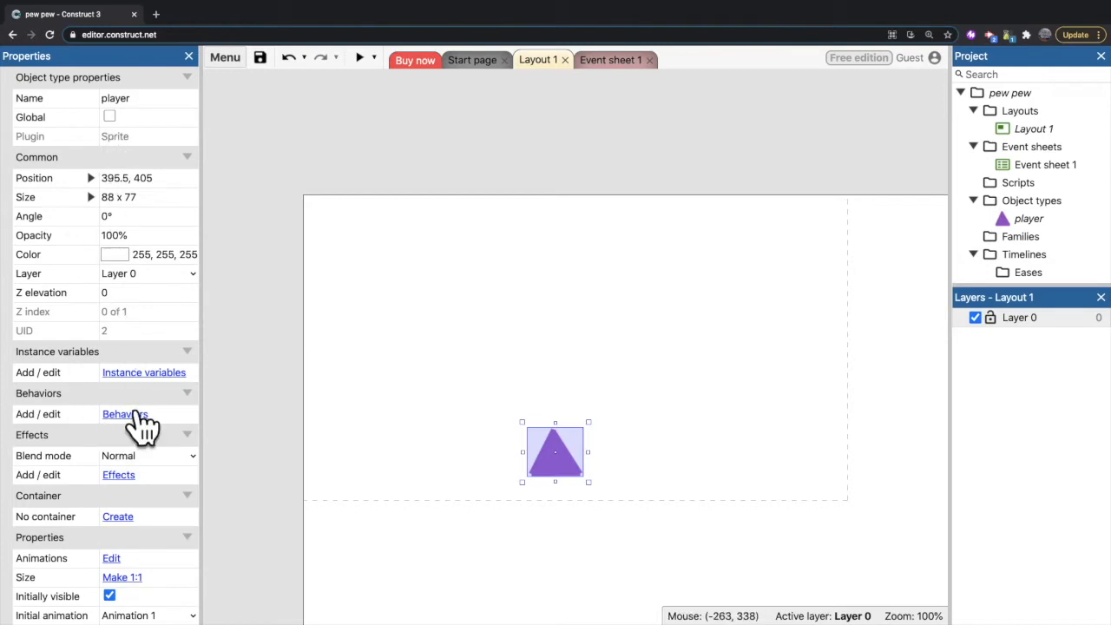
- Add the 8 Direction movement behavior to the player sprite
scroll(143, 447, down, 1)
scroll(144, 447, down, 1)
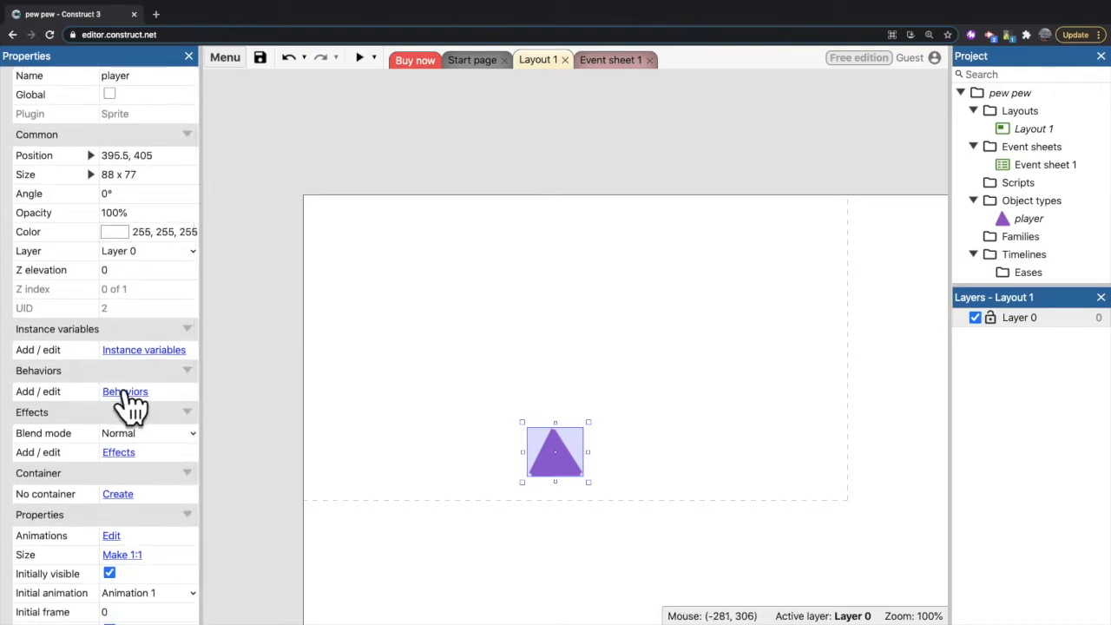
click(125, 392)
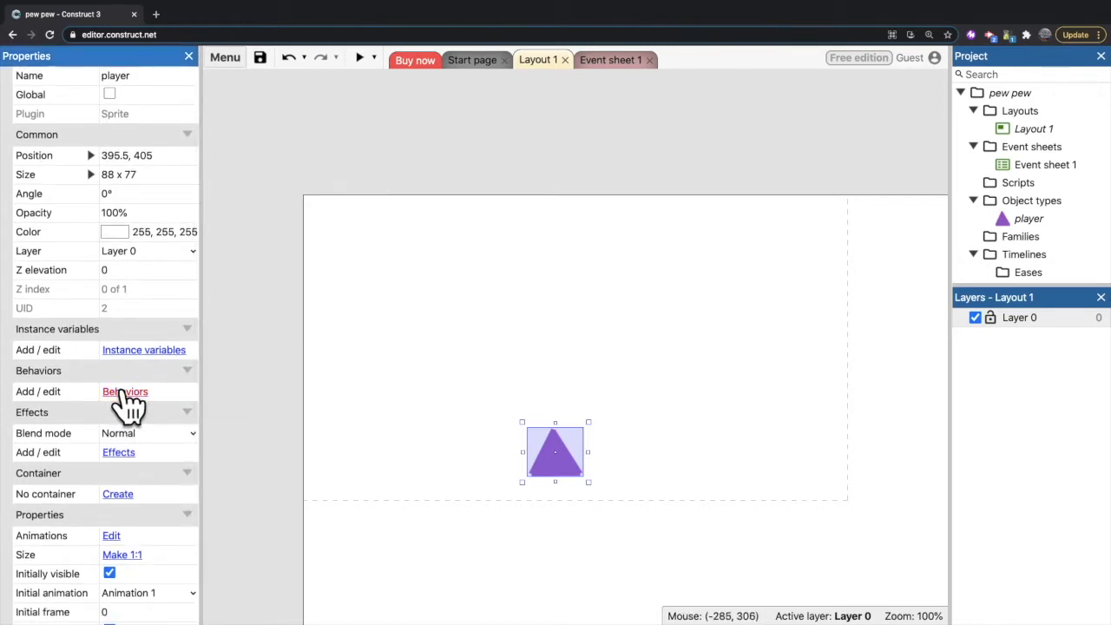
click(799, 387)
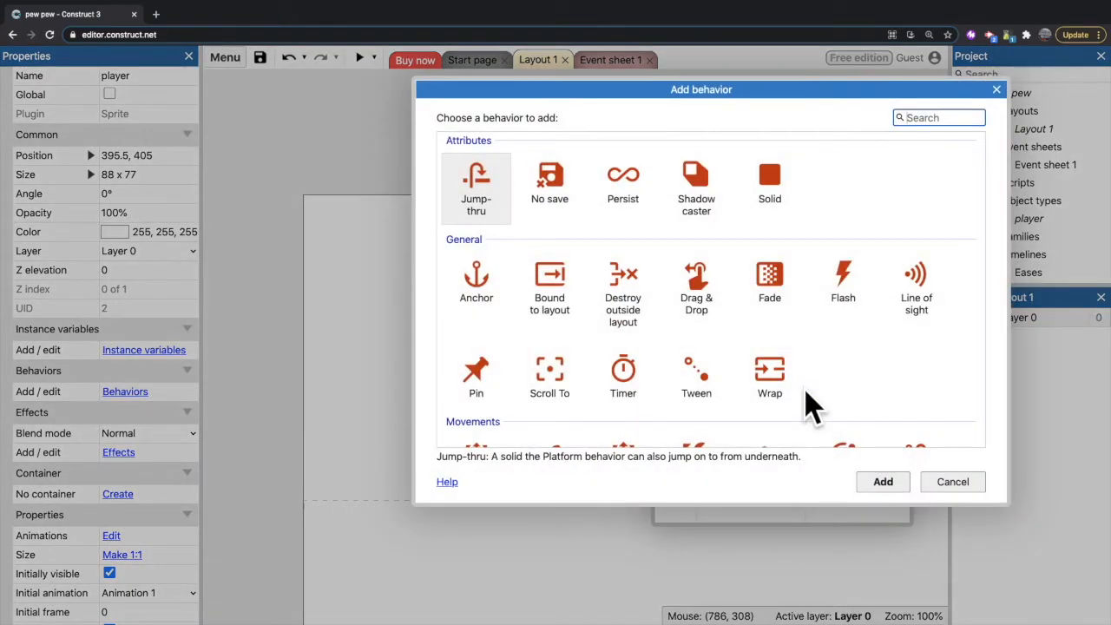
scroll(764, 399, down, 3)
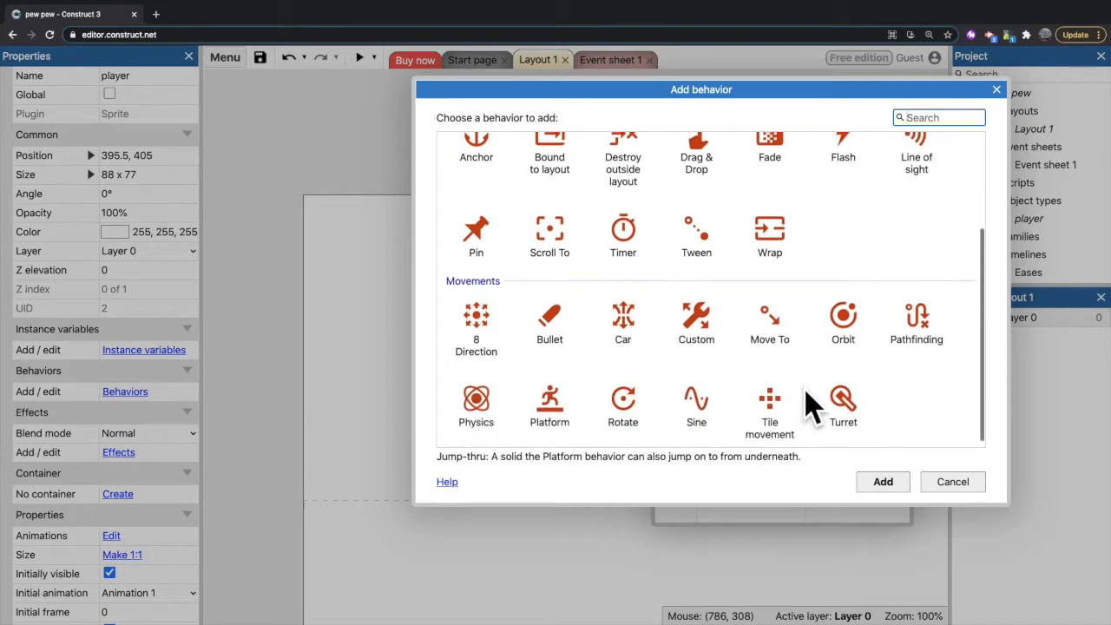
click(468, 330)
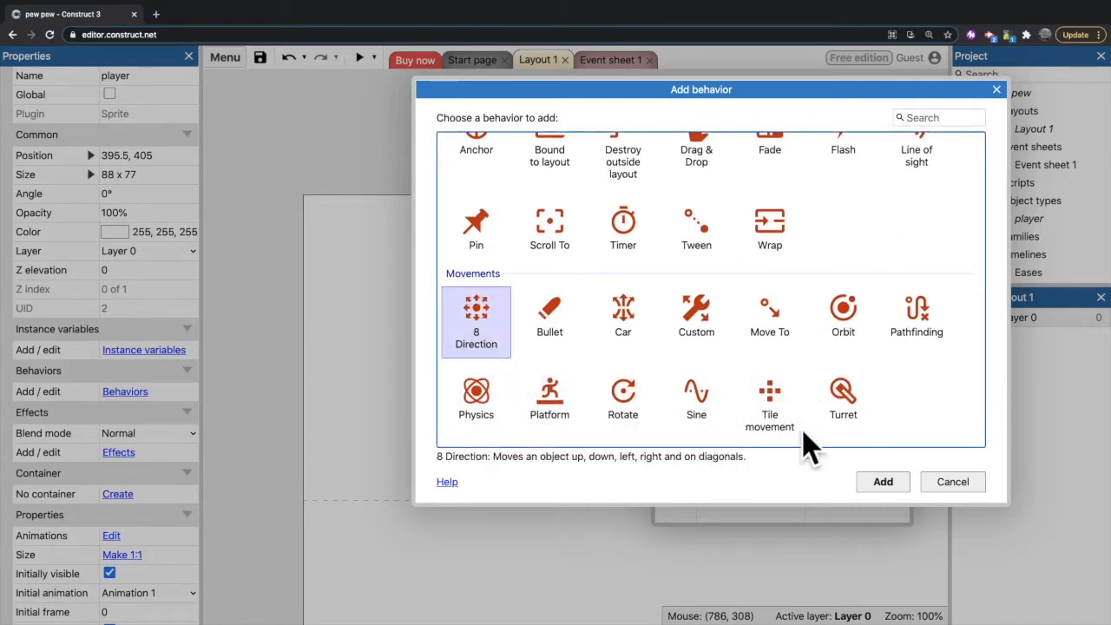
click(863, 485)
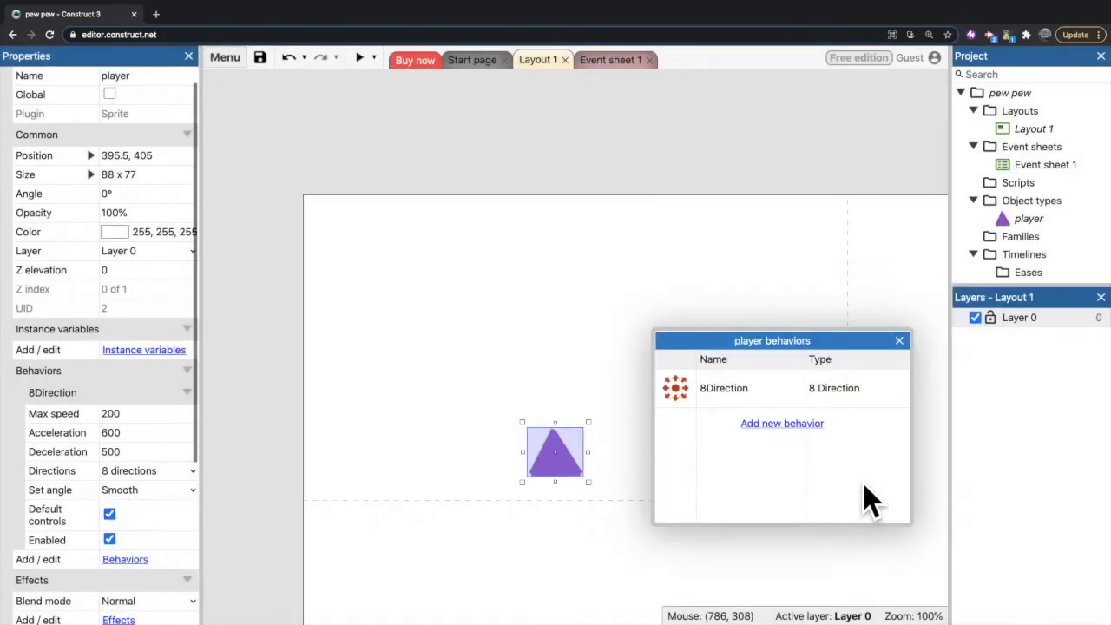
click(780, 404)
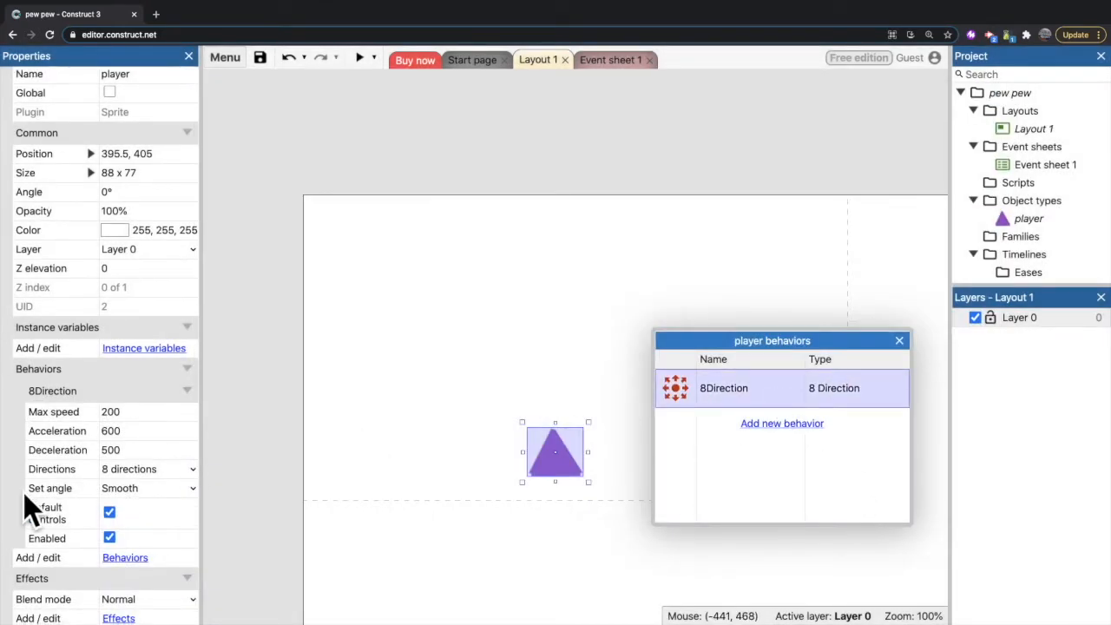
scroll(27, 507, down, 1)
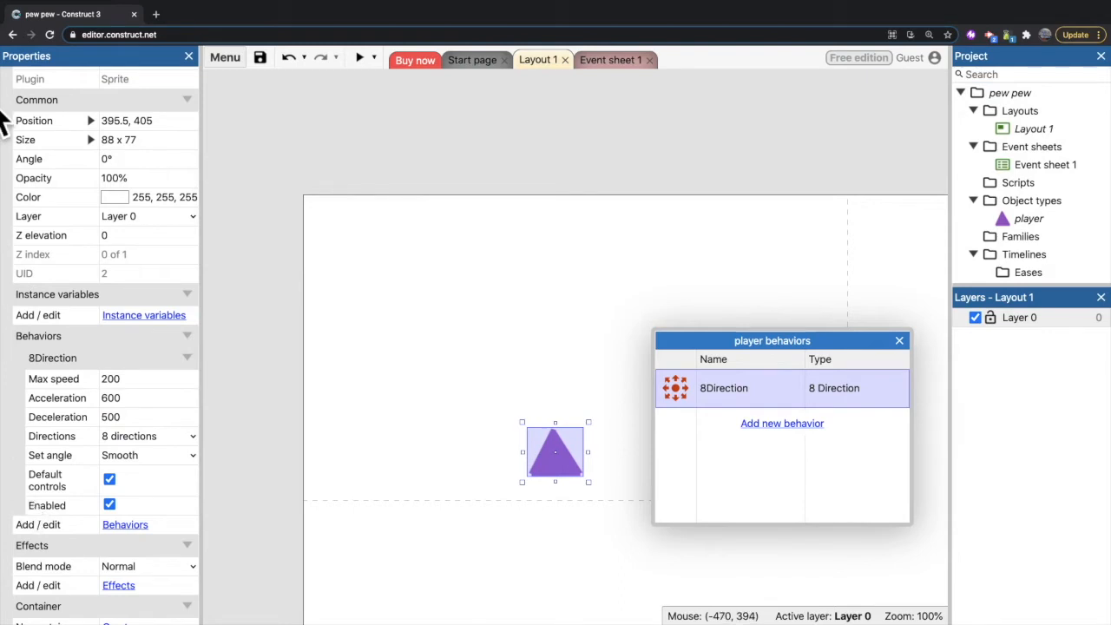
- Preview the game, steer the player triangle up, down, left and right to test its movement, and close the preview
click(359, 57)
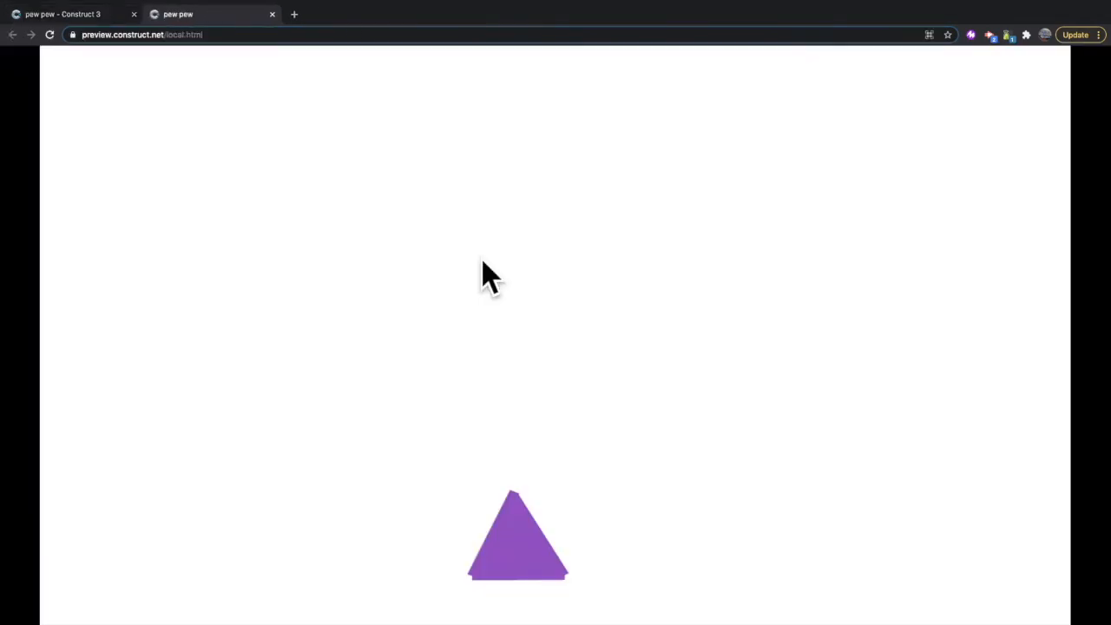
key(Up)
key(Left)
key(Up)
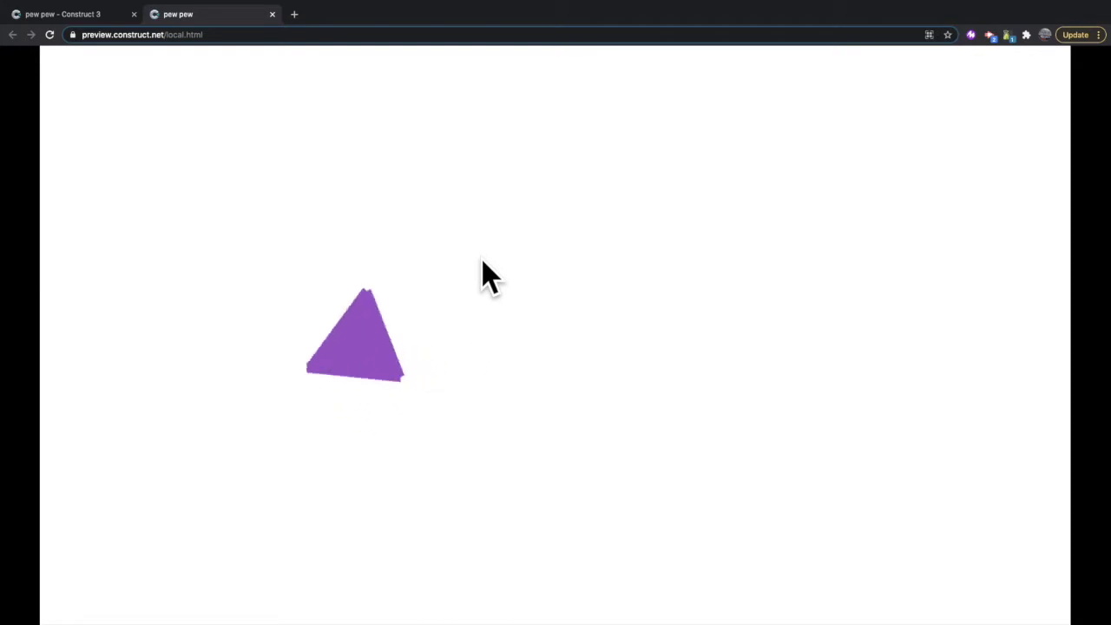
key(Right)
key(Down)
key(Left)
key(Up)
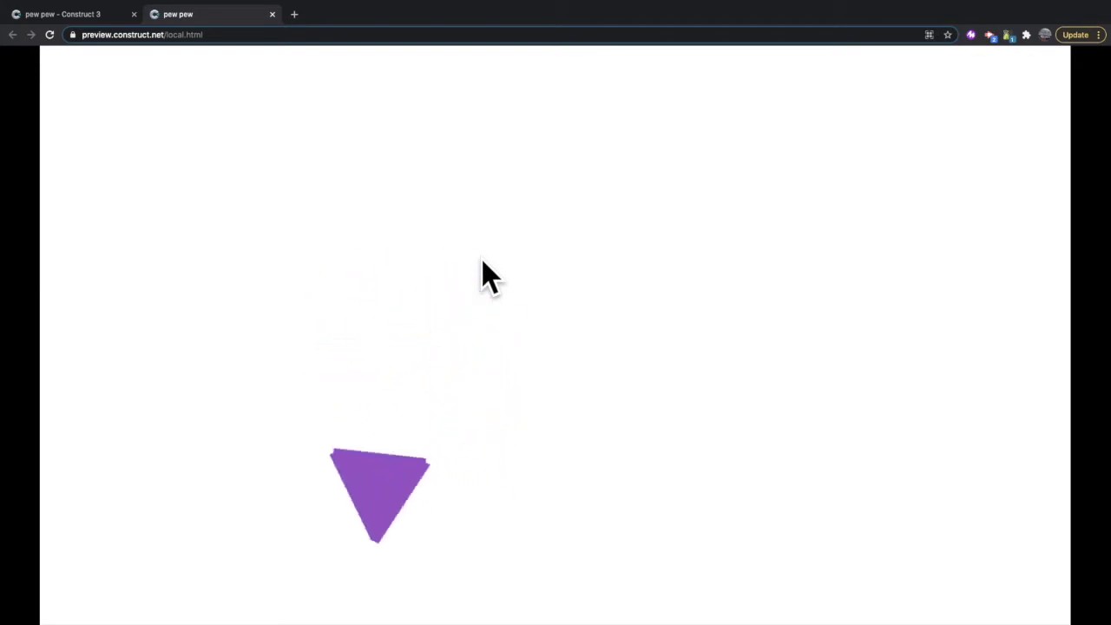
key(Right)
key(Left)
key(Up)
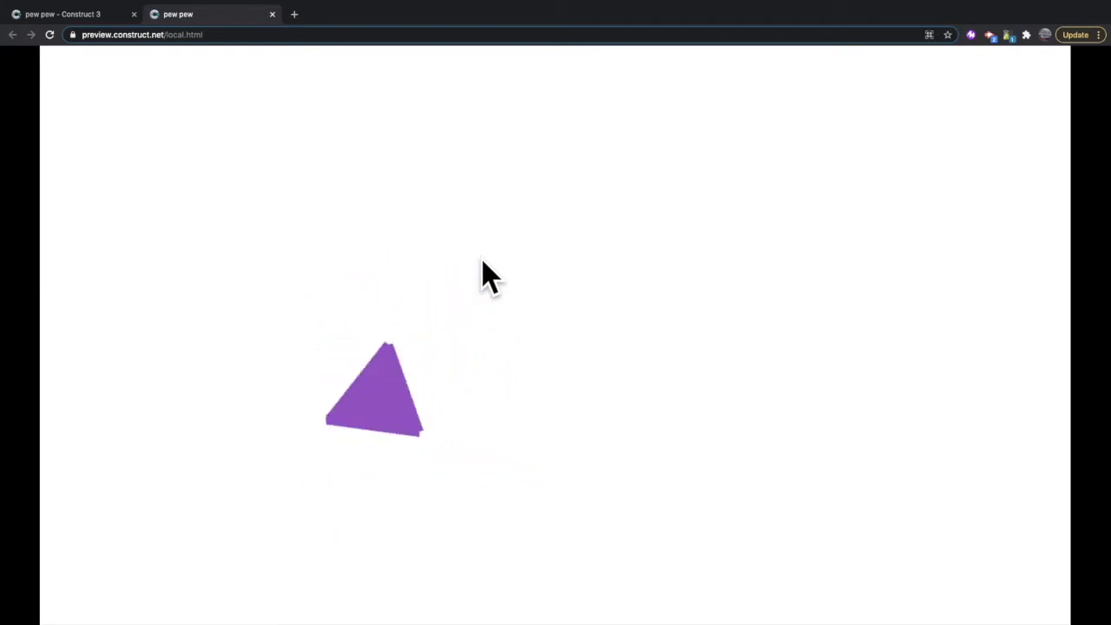
key(Down)
key(Right)
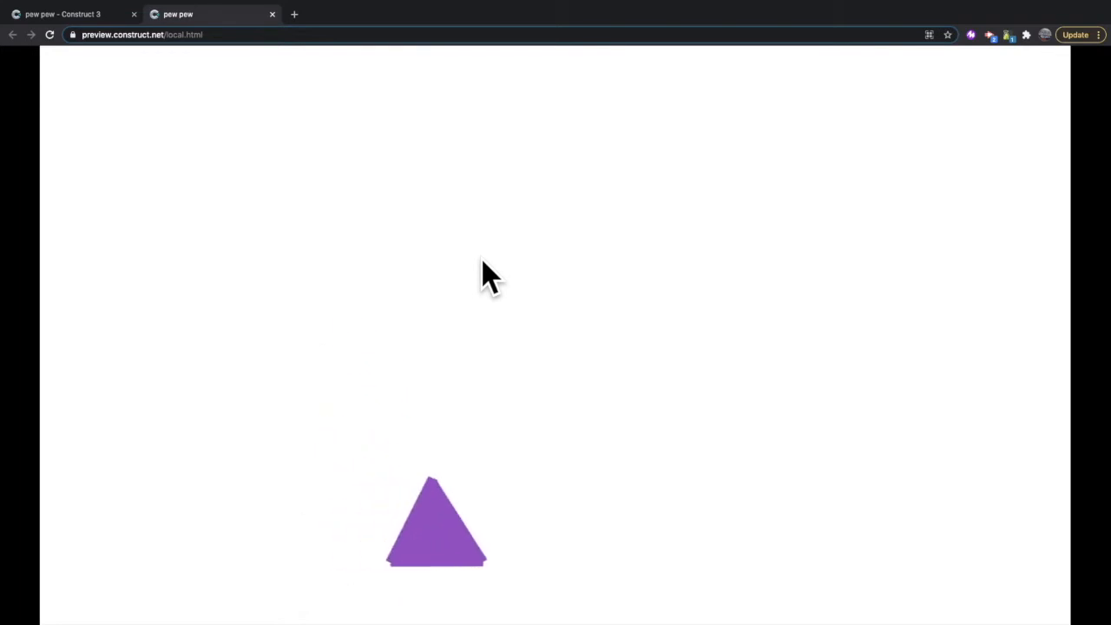
key(Left)
key(Right)
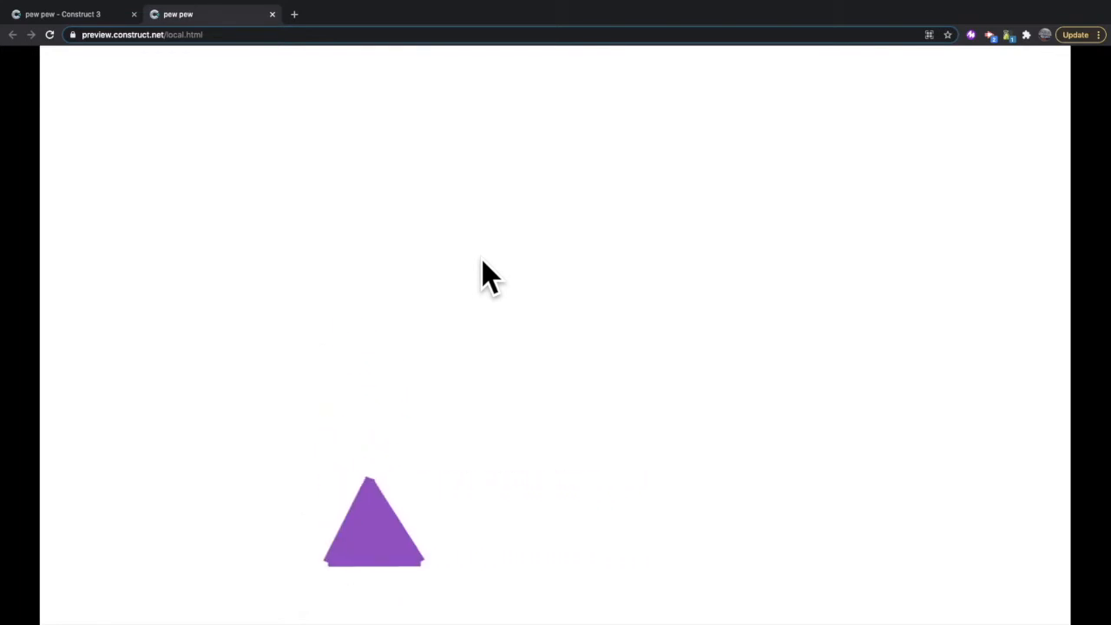
click(270, 15)
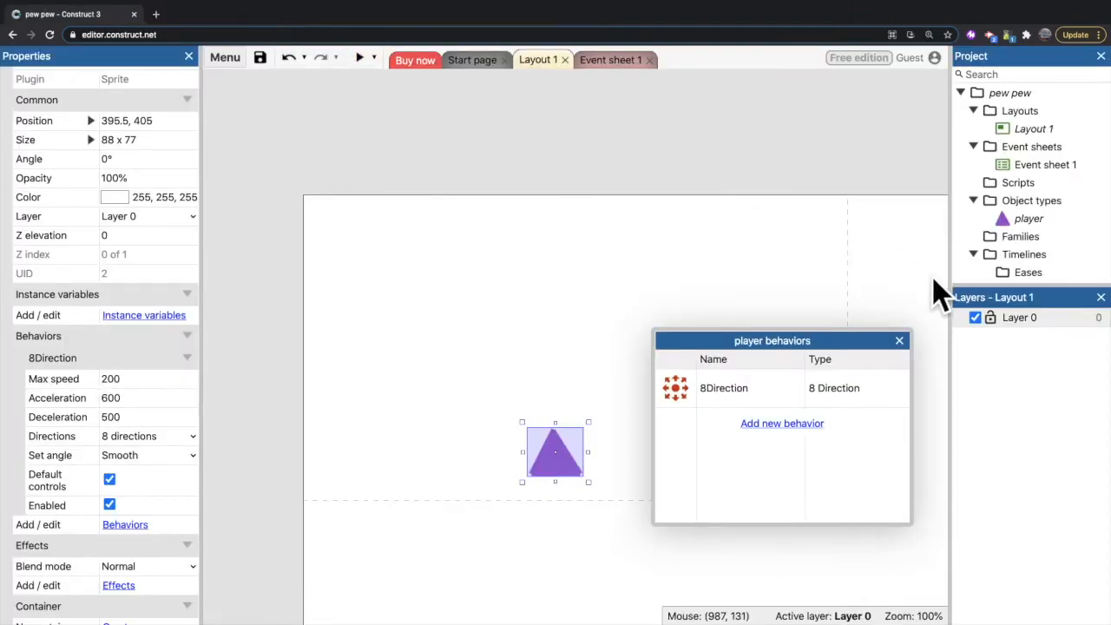
- Close the player's behaviors dialog and select the player triangle in the layout
click(899, 340)
click(350, 489)
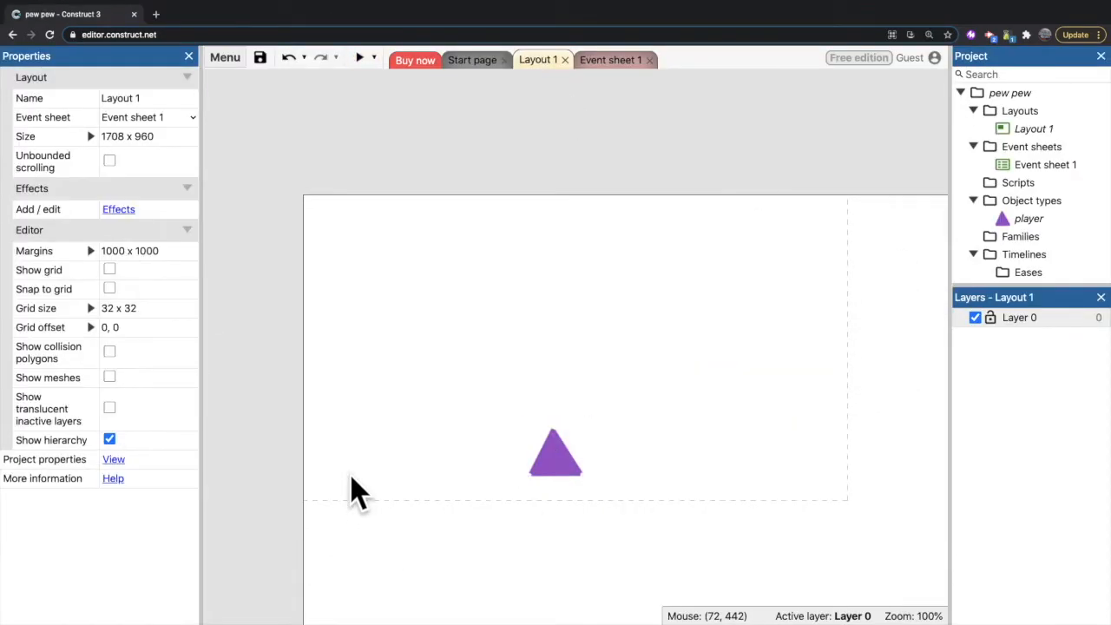
click(575, 461)
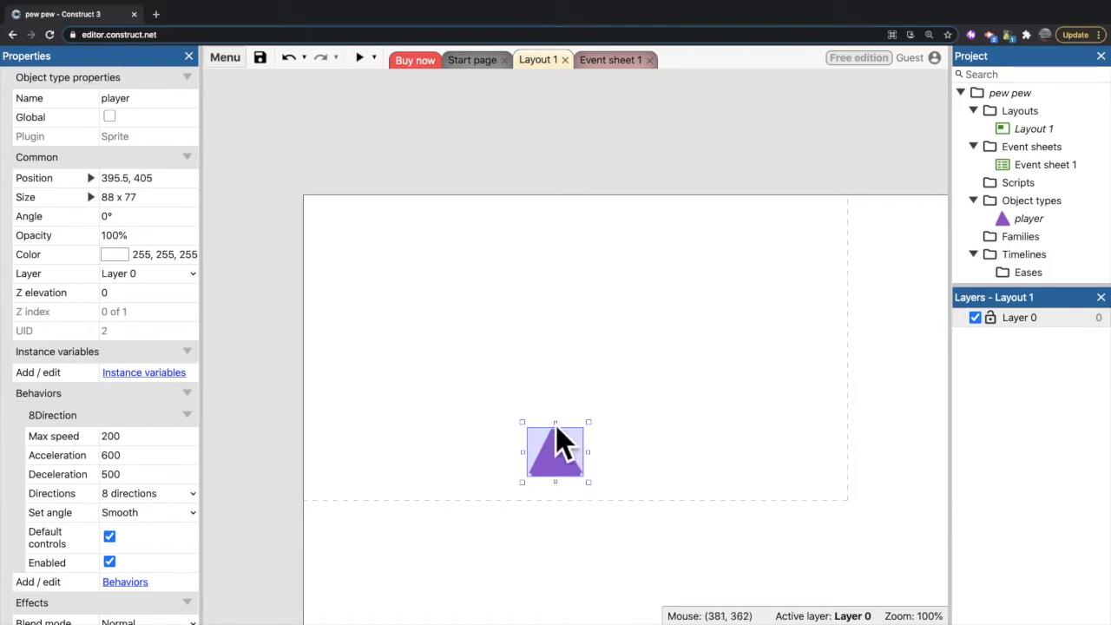
- Set the player's 8Direction behavior to Left & right directions and its Set angle option to No
scroll(76, 460, down, 1)
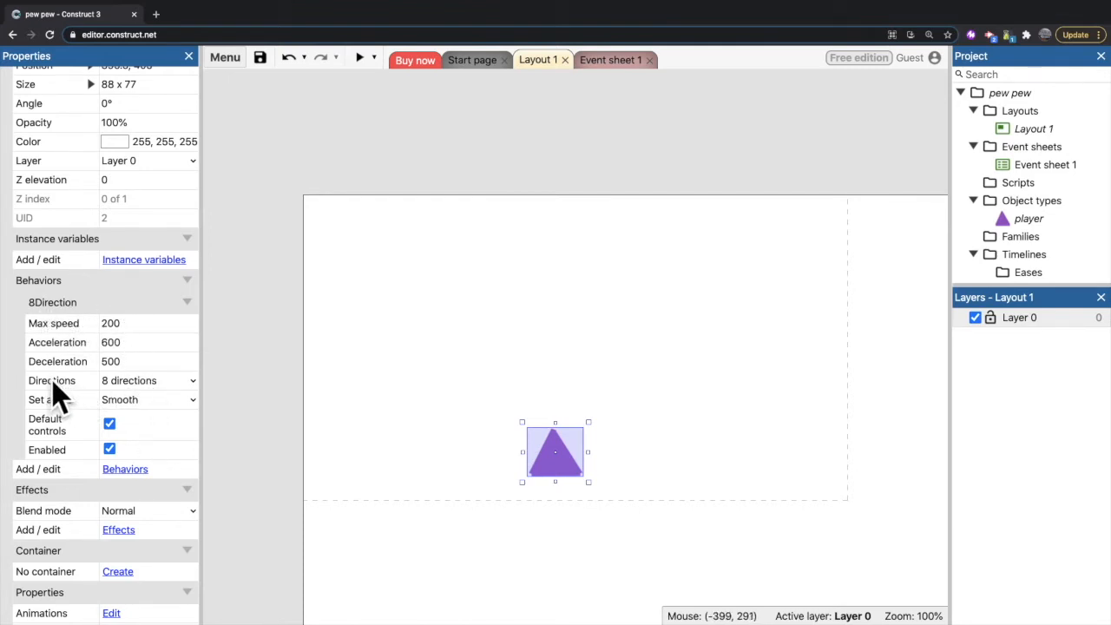
click(127, 383)
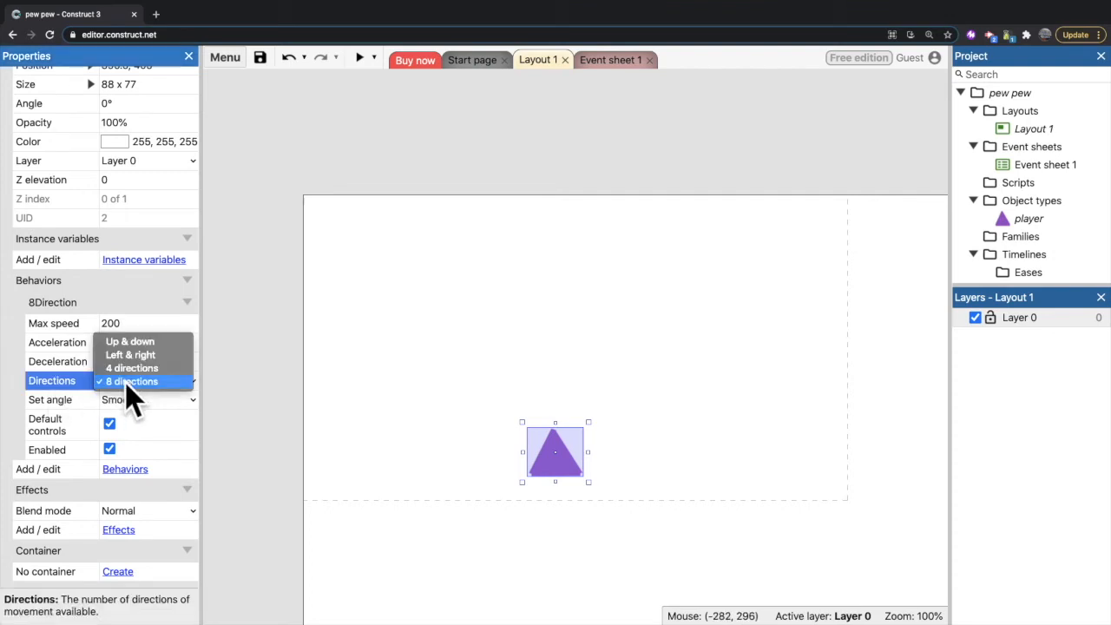
click(173, 355)
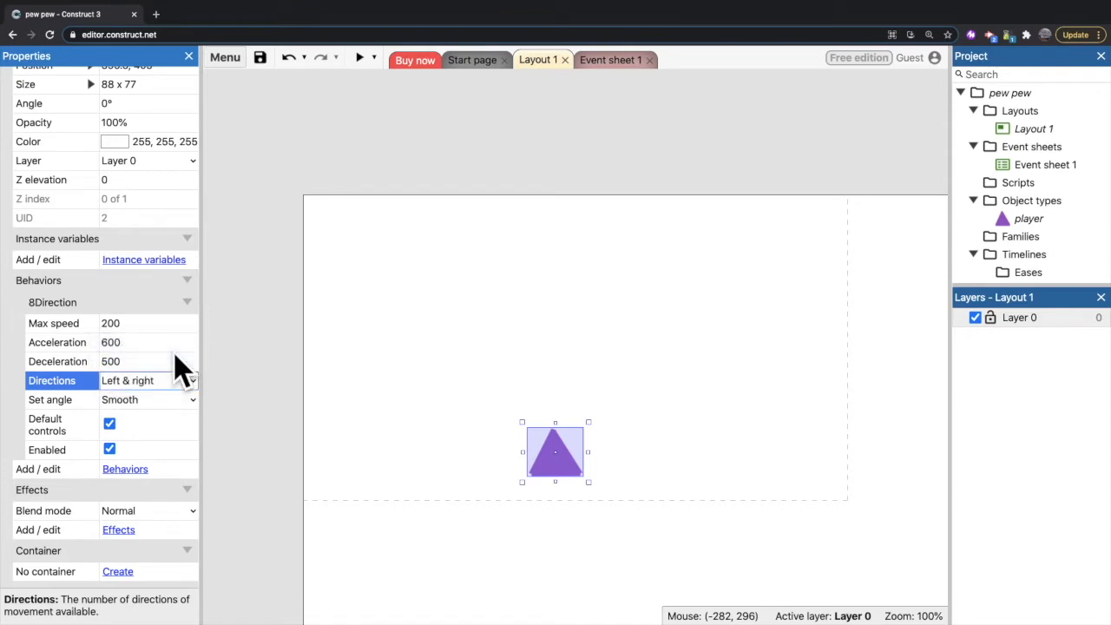
click(58, 401)
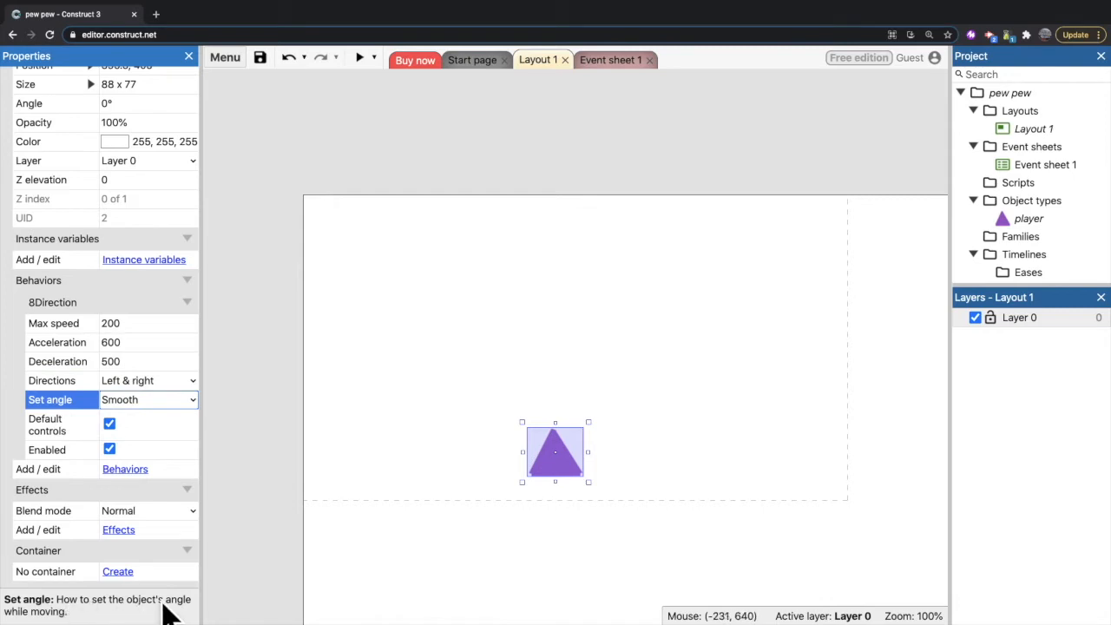
click(170, 401)
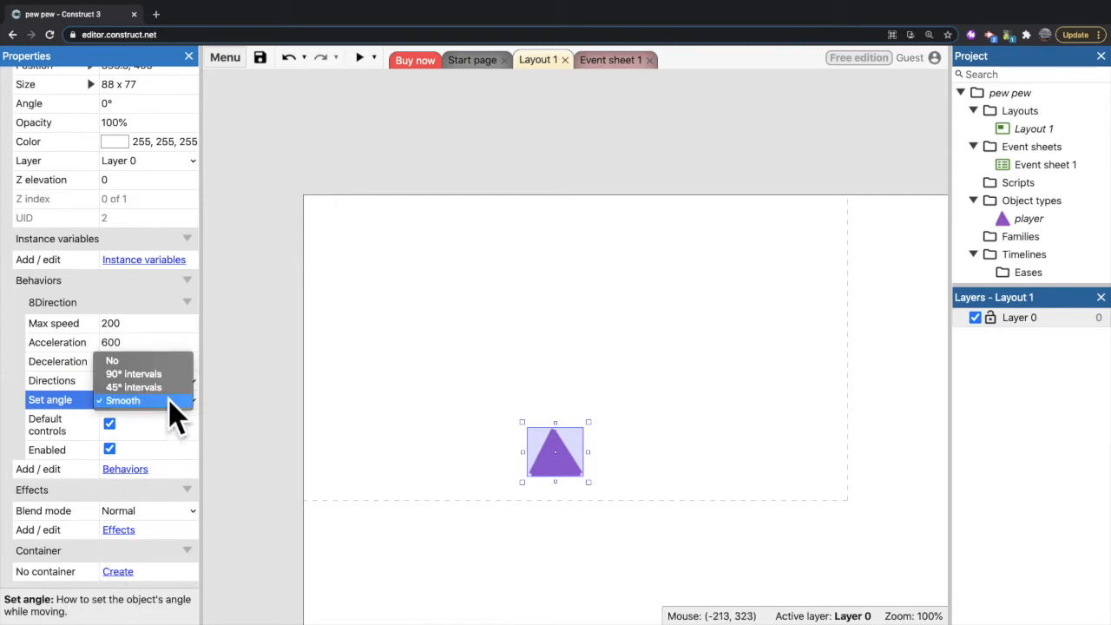
click(131, 360)
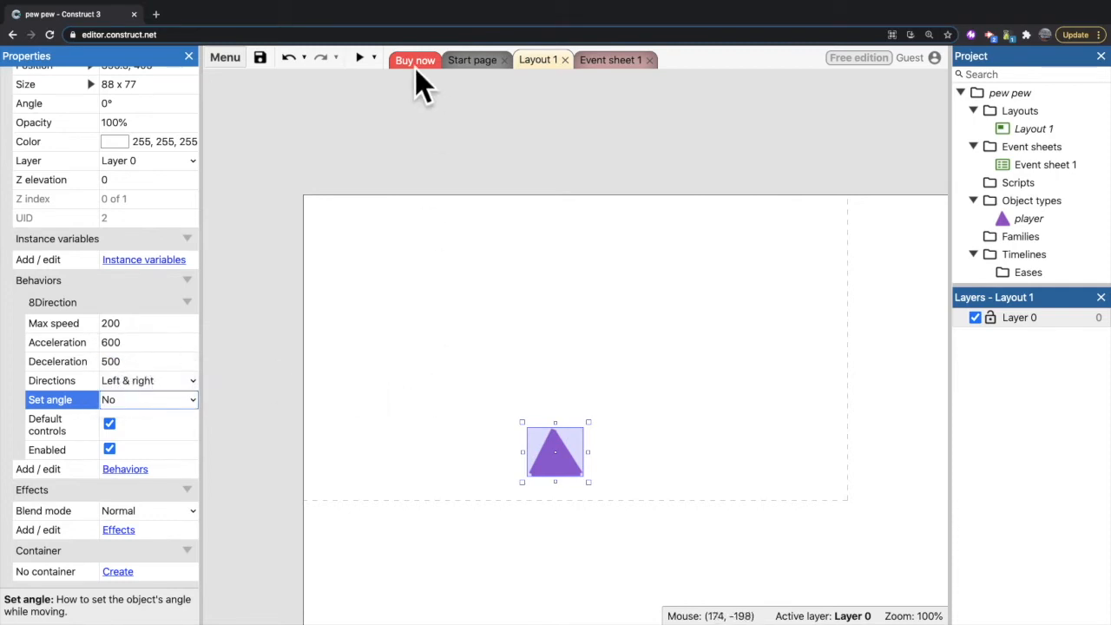
- Preview the game, steer the player triangle left and right to test the restricted movement, and close the preview
click(361, 58)
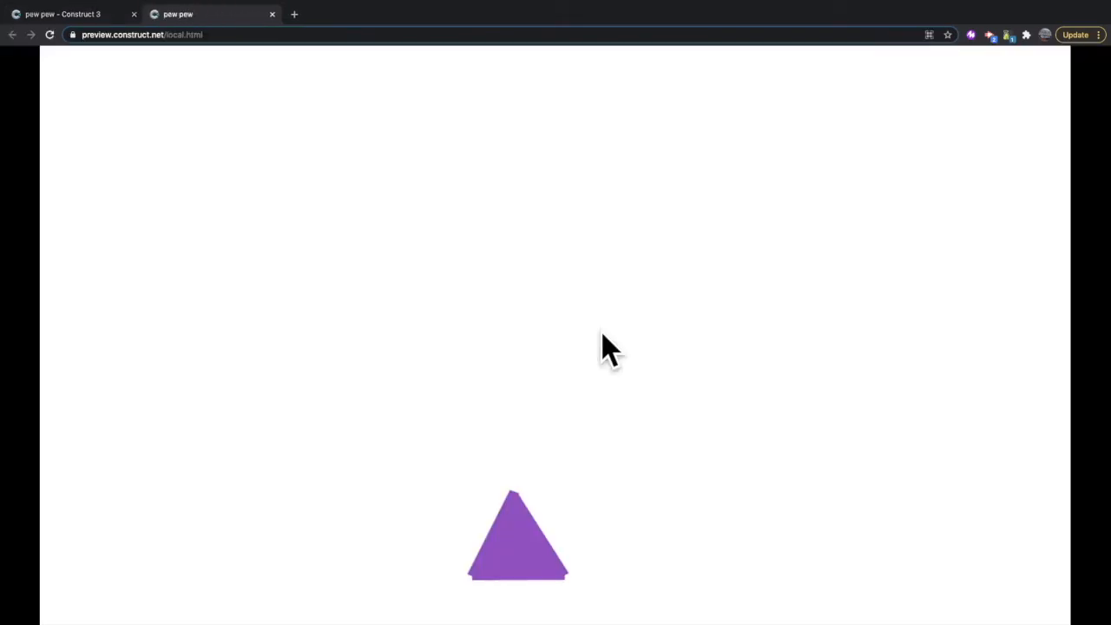
key(Left)
key(Right)
key(Left)
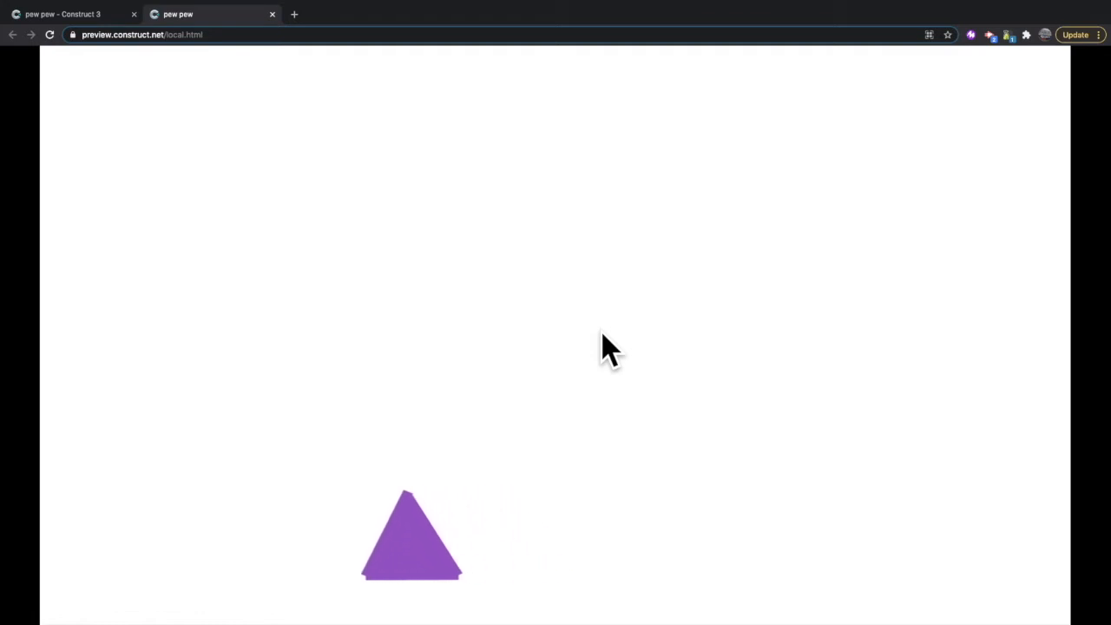
key(Right)
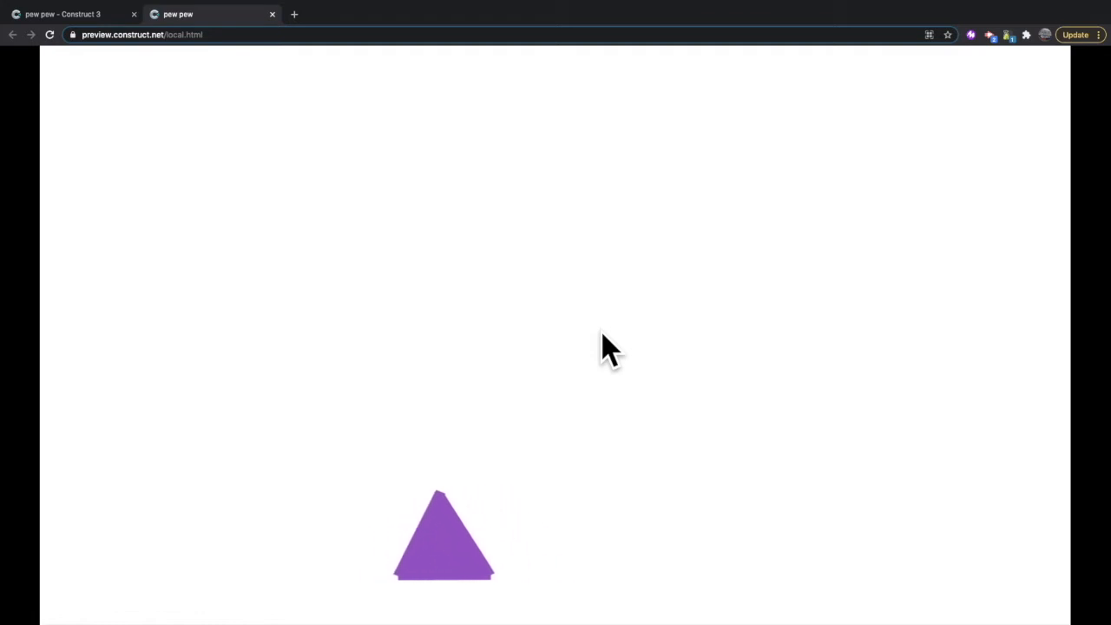
mouse_move(262, 2)
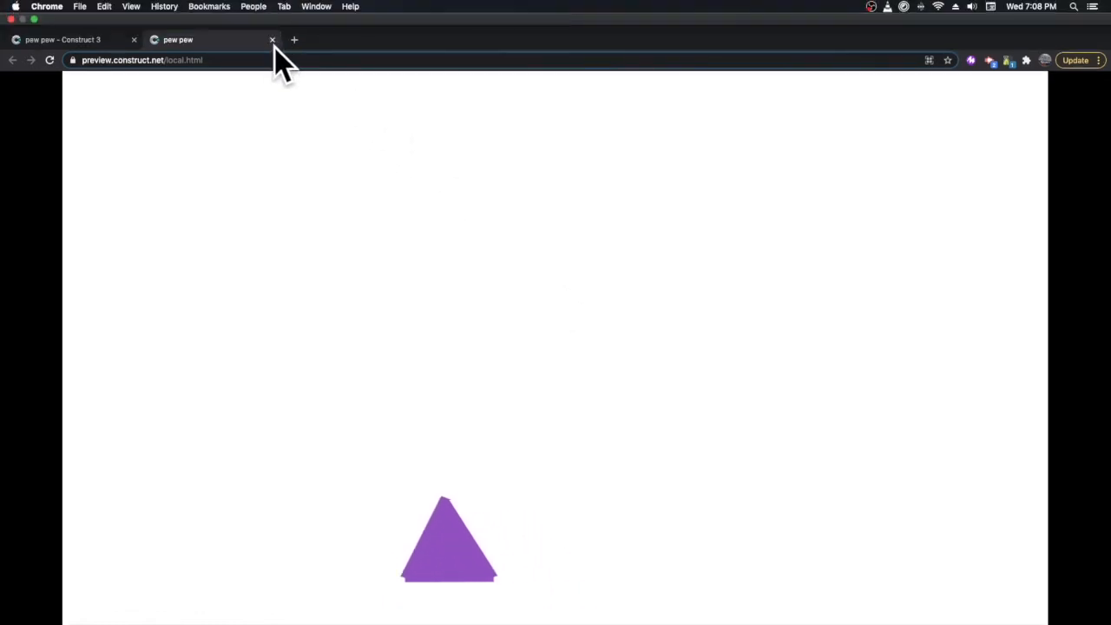
click(272, 41)
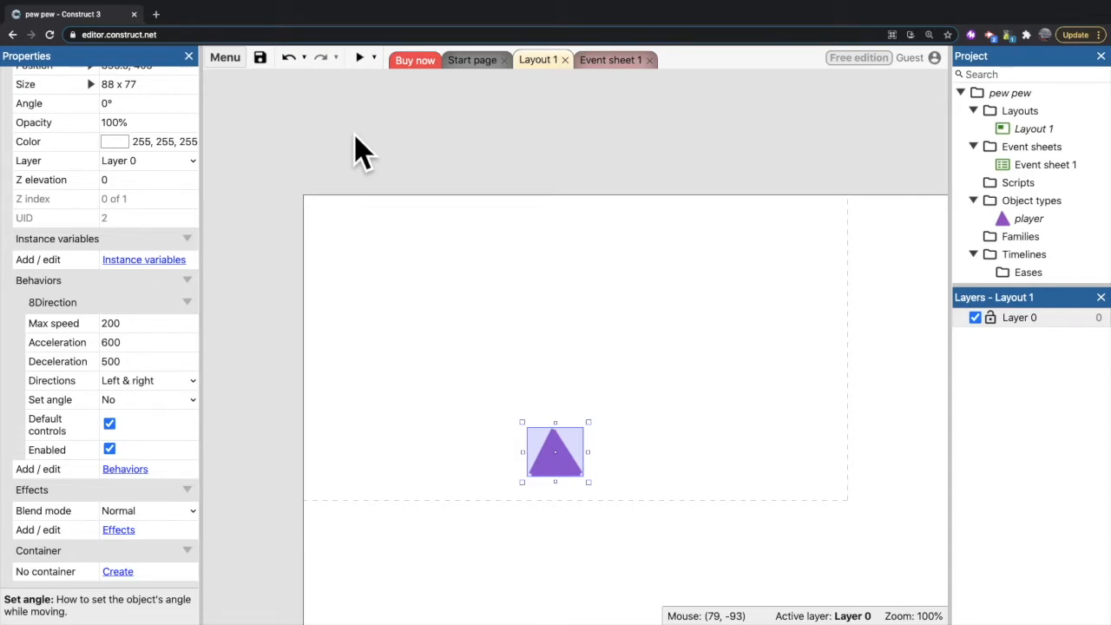
- Insert a new Sprite object named projectile in the layout above the player triangle
click(484, 398)
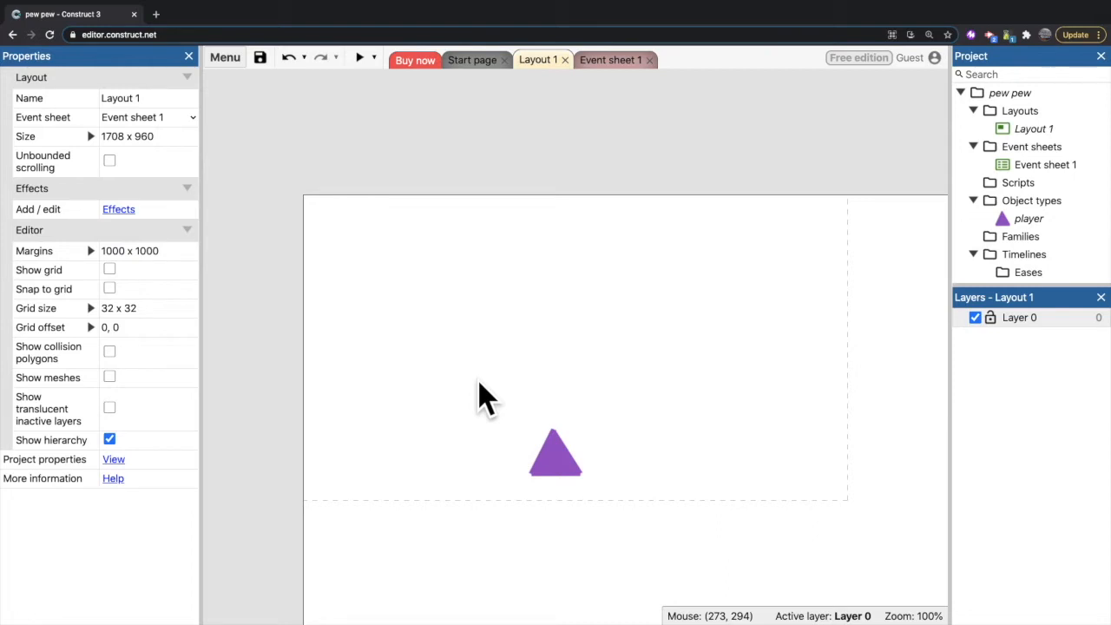
double_click(545, 364)
scroll(545, 351, down, 6)
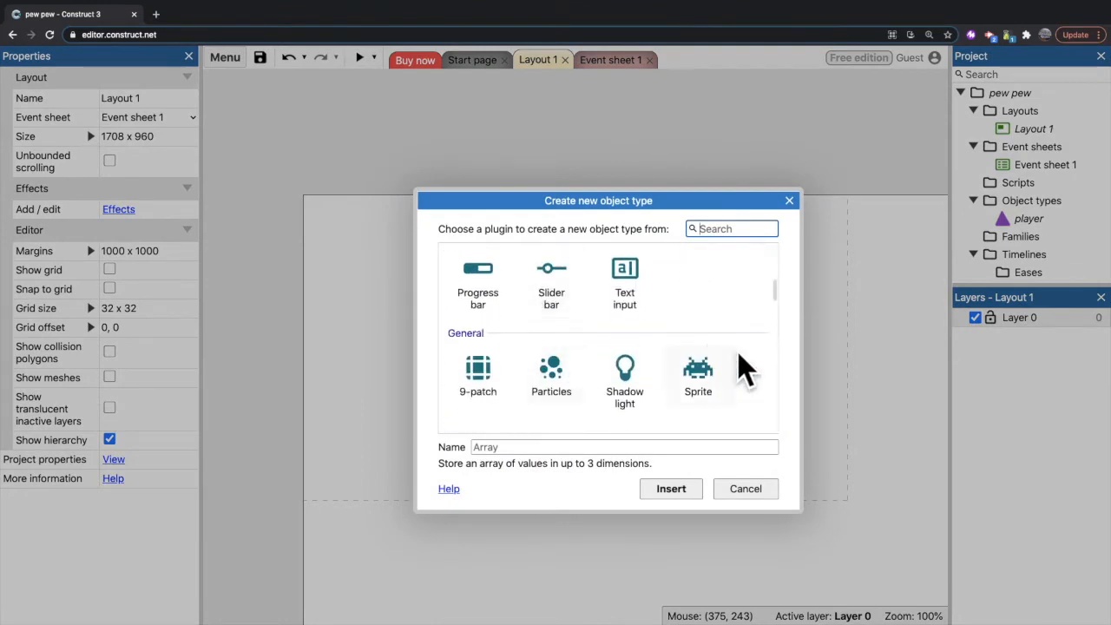
click(705, 375)
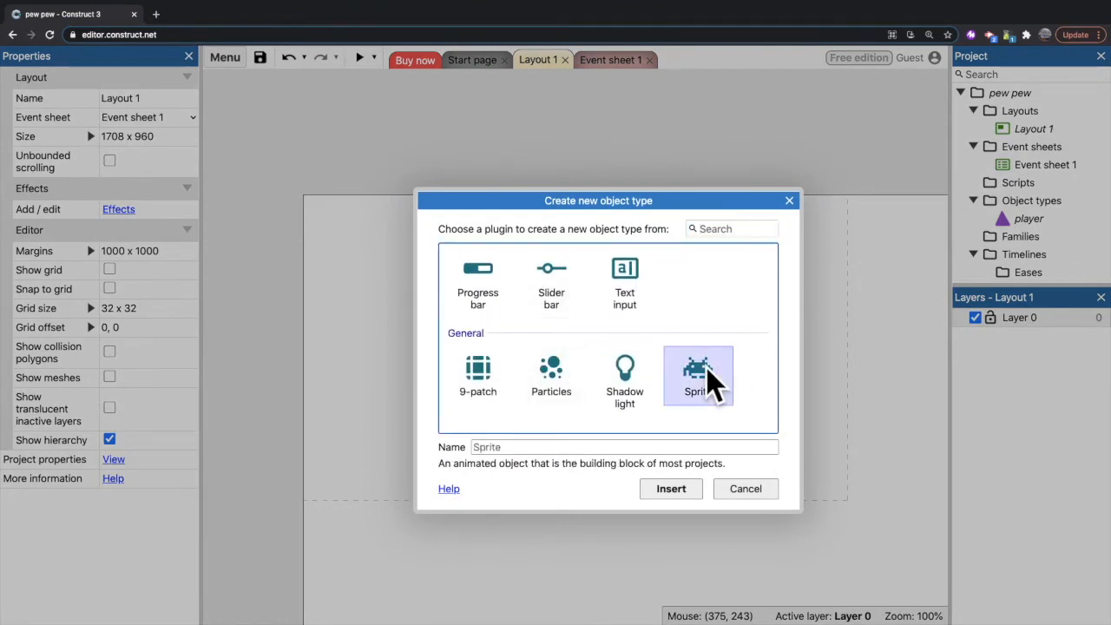
click(549, 447)
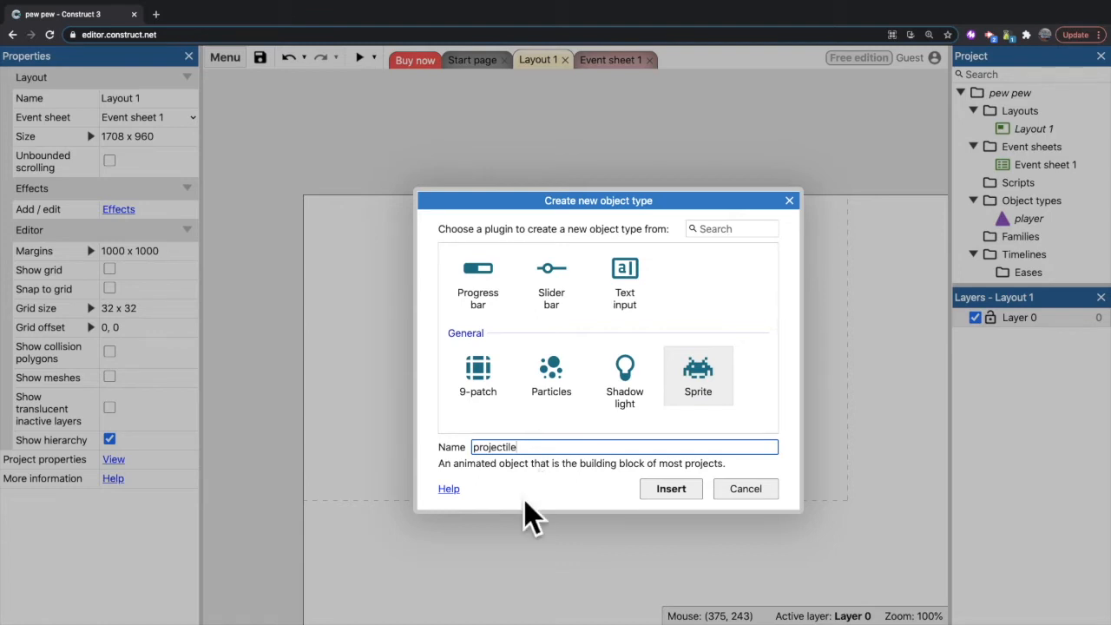
click(670, 491)
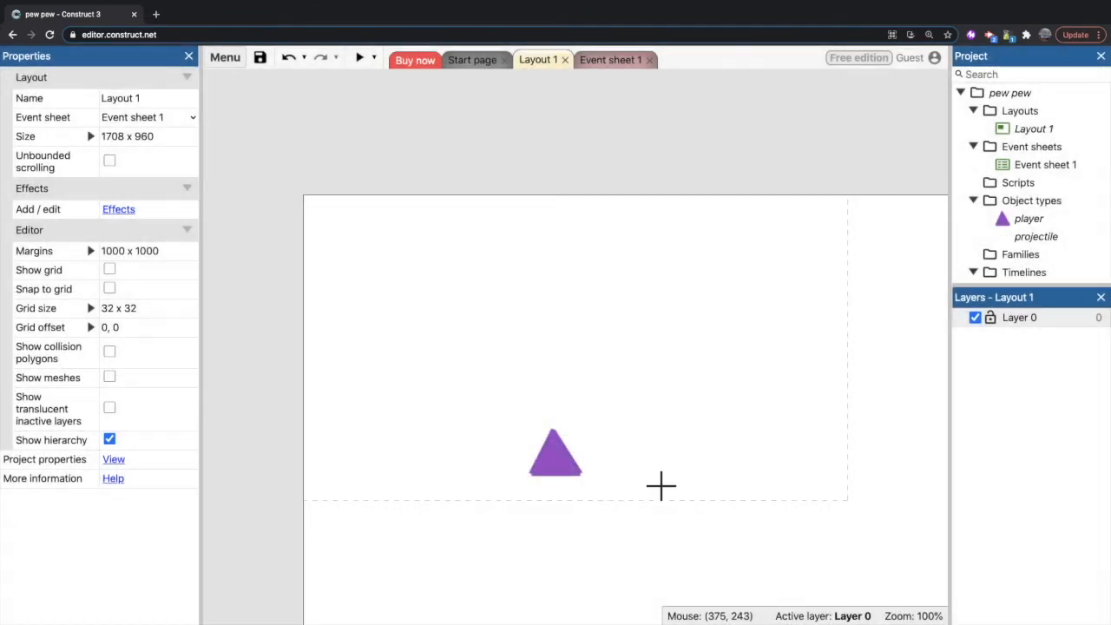
click(537, 331)
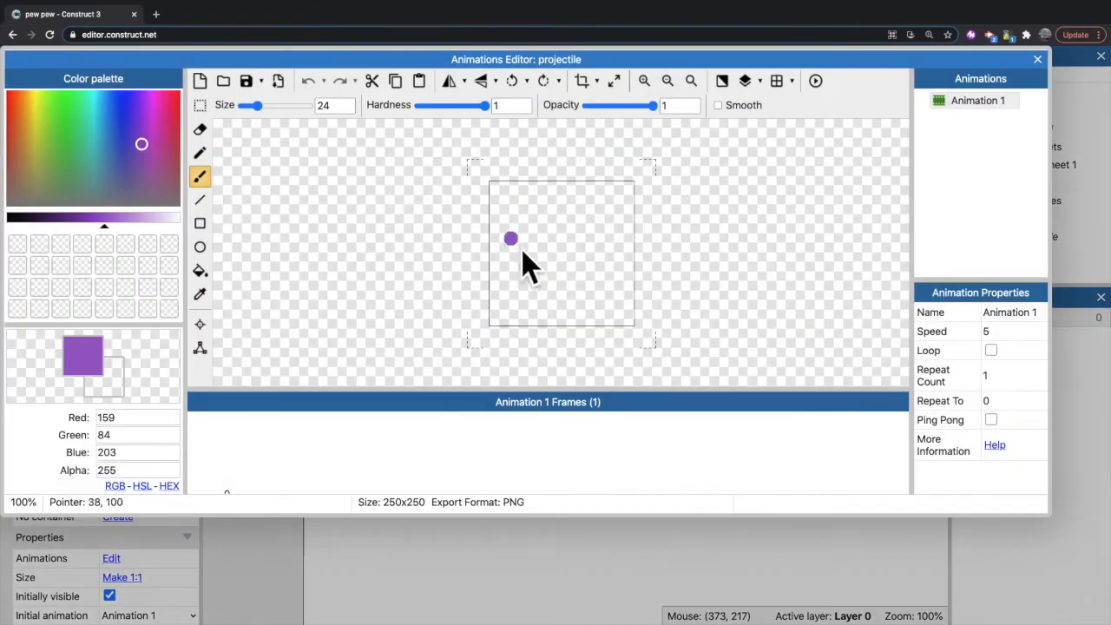
- Choose a light yellow drawing color (239, 239, 102) and the Ellipse tool for the projectile image
click(36, 135)
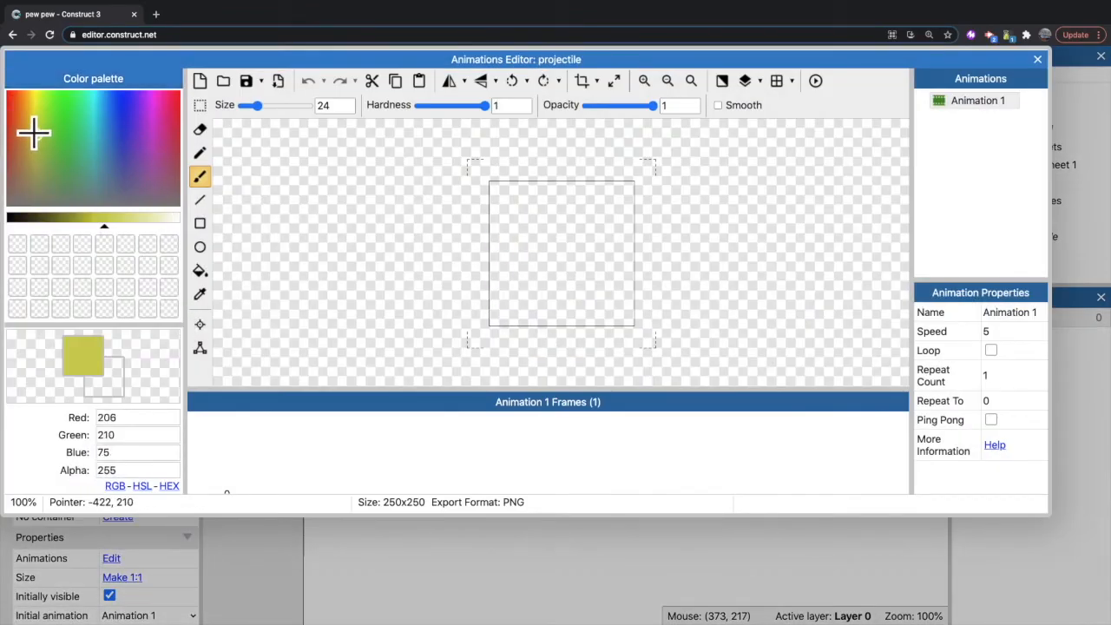
click(123, 217)
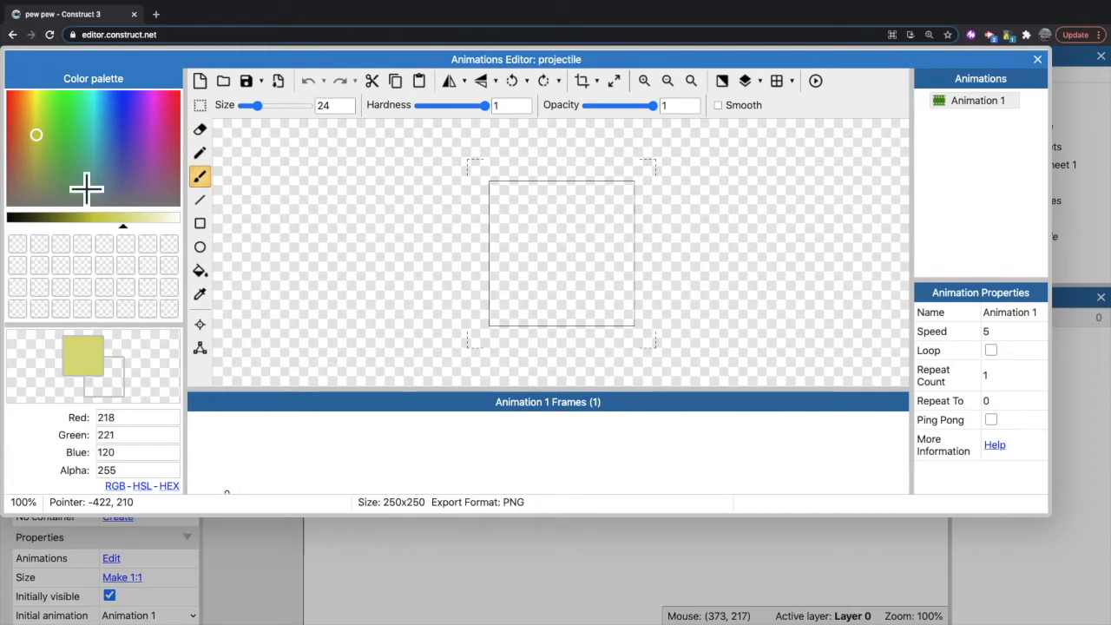
click(33, 113)
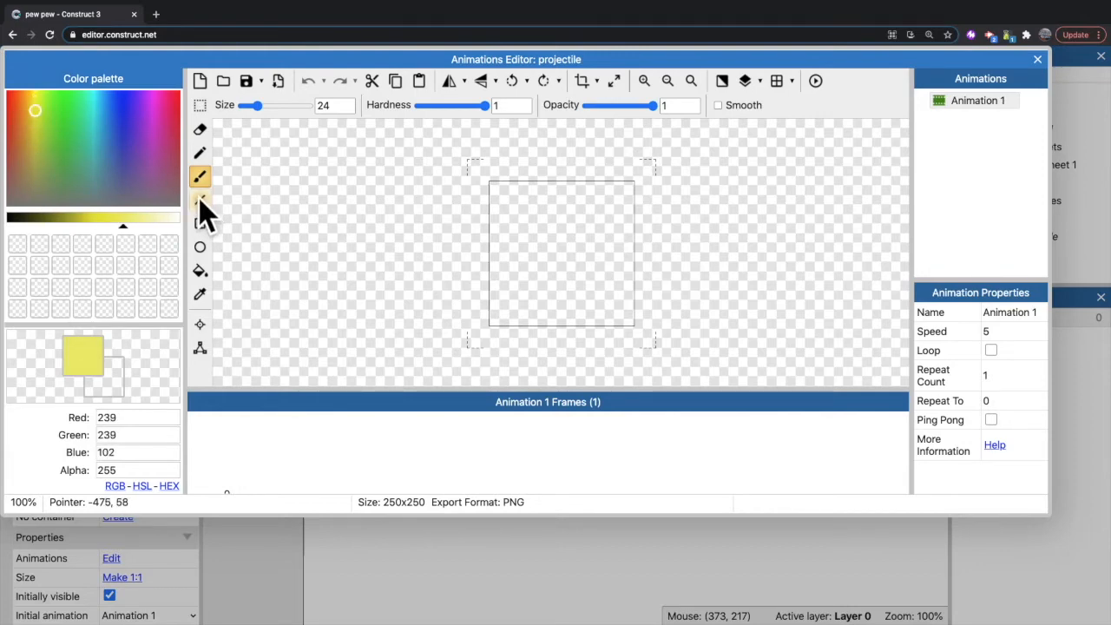
click(199, 247)
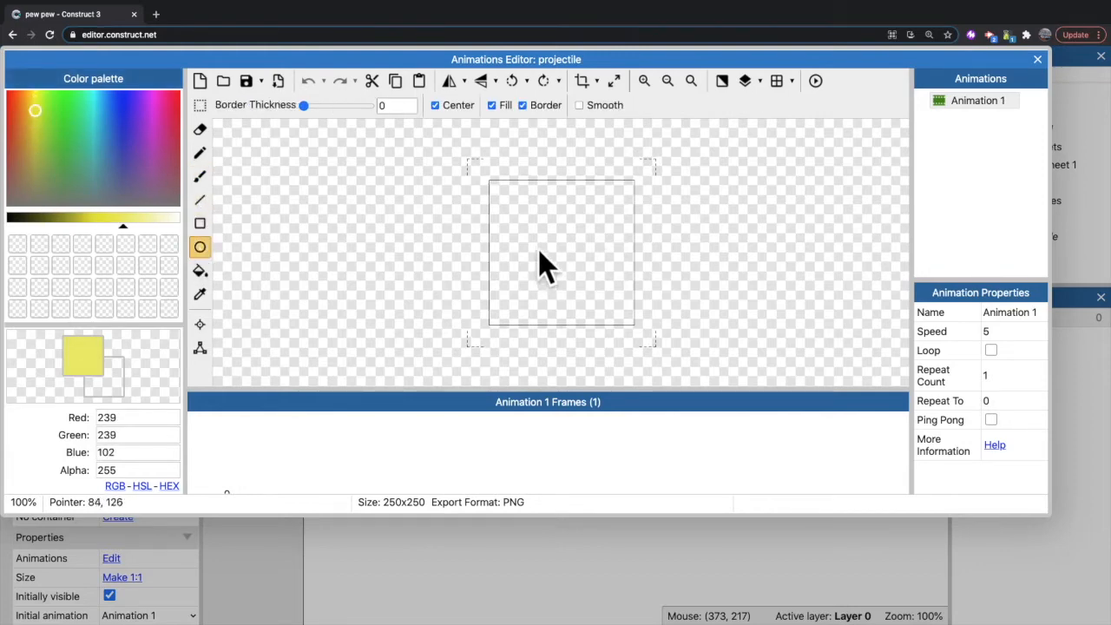
drag(549, 232, 607, 331)
key(ctrl+z)
key(ctrl+z)
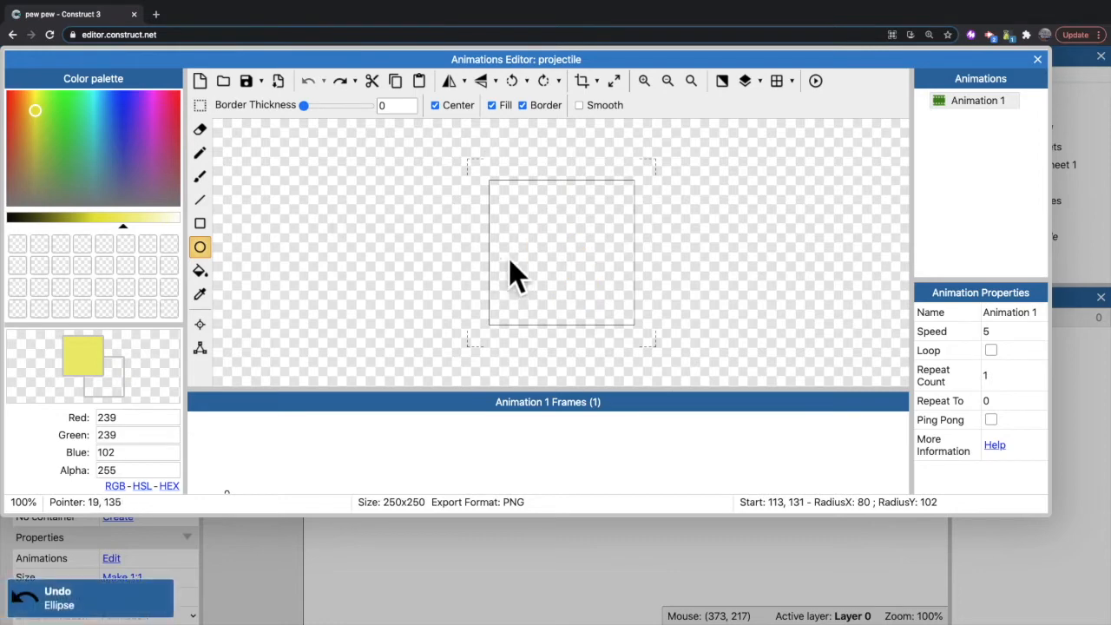
- Draw a filled yellow ellipse with radii of about 77 and 87 near the canvas center, and cross it with a near-black horizontal line about 145 px long
drag(559, 265, 610, 323)
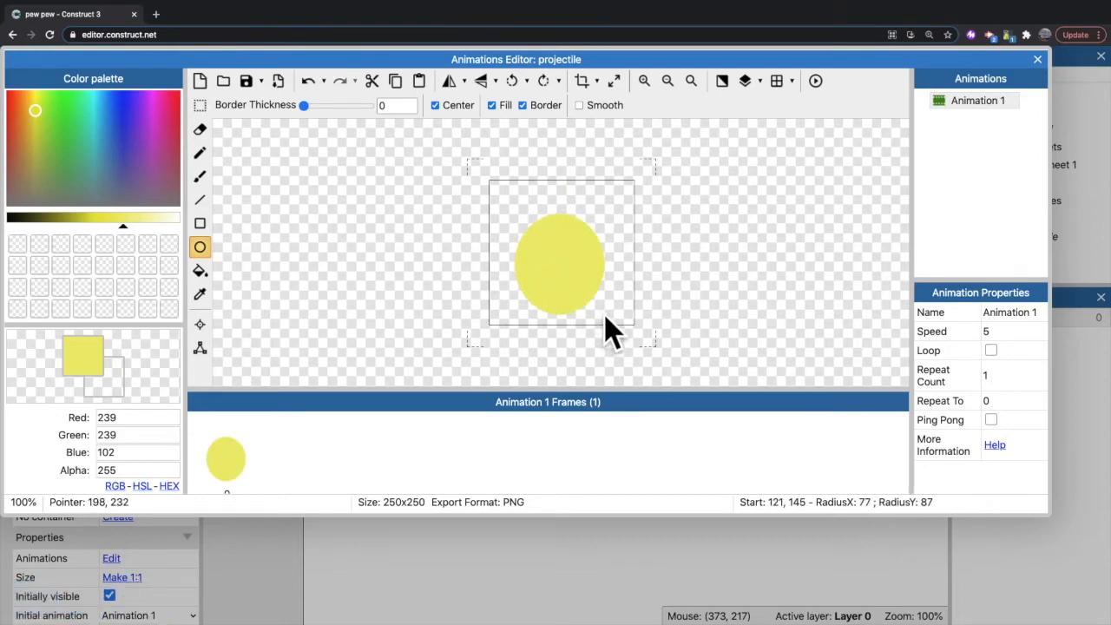
click(201, 200)
click(10, 218)
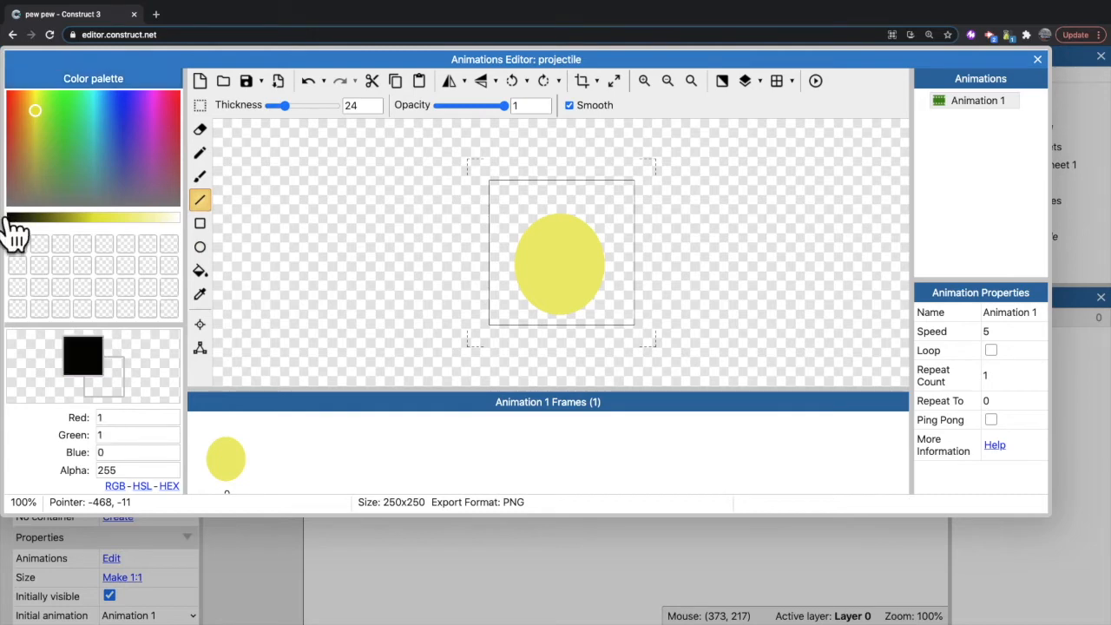
click(13, 219)
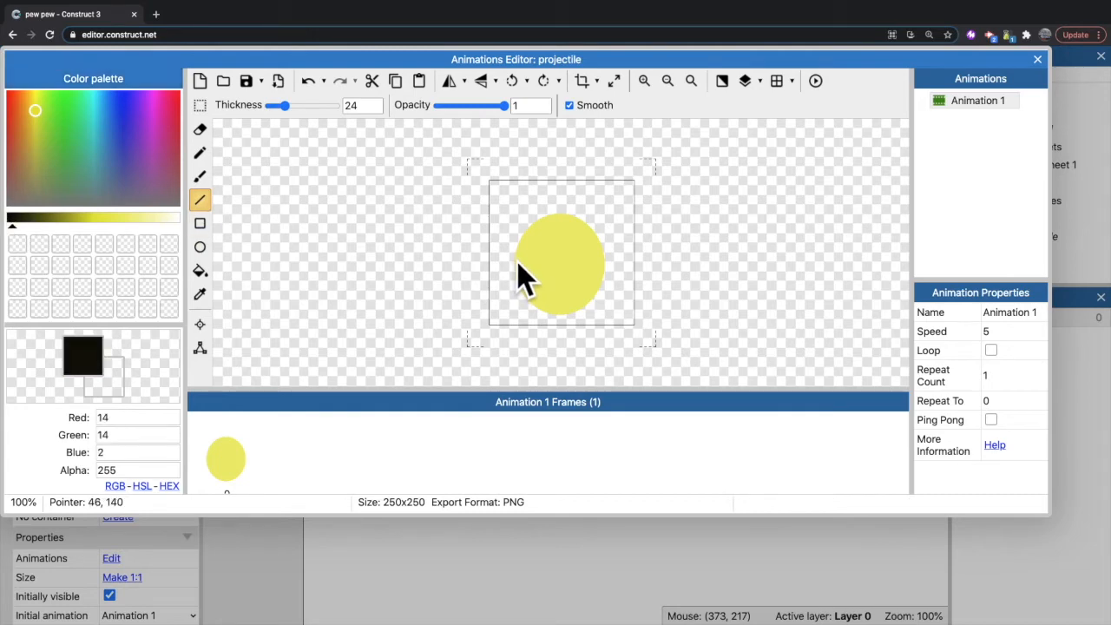
drag(518, 262, 602, 262)
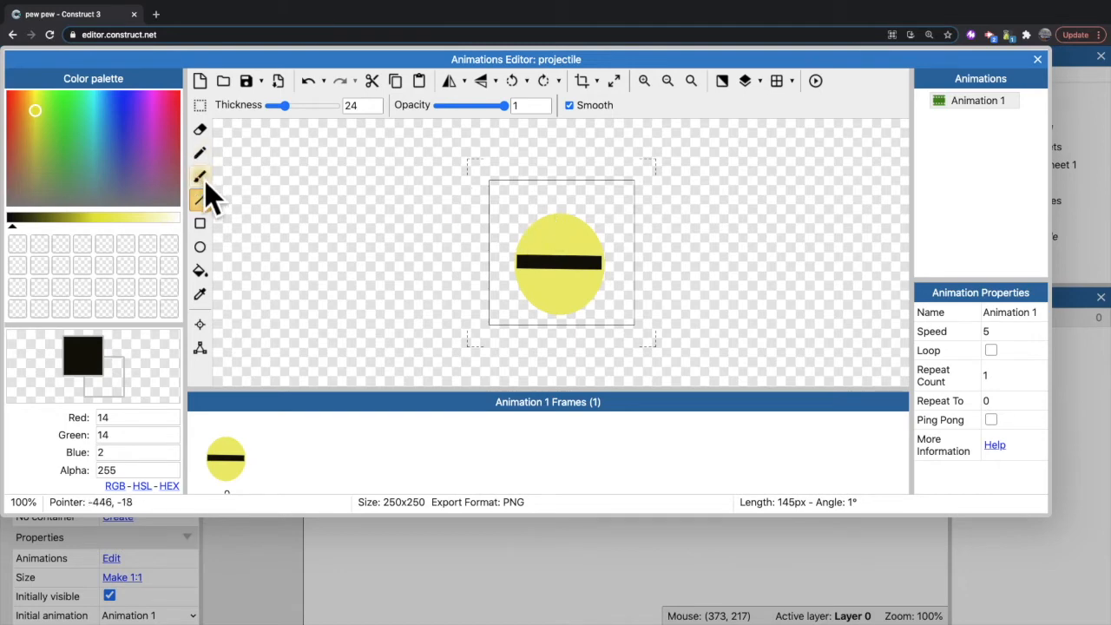
- Brush a black pointed stinger on top, curled shapes on both lower sides and two dots at the bottom of the ellipse, and close the image editor
click(200, 176)
click(549, 222)
drag(547, 220, 565, 222)
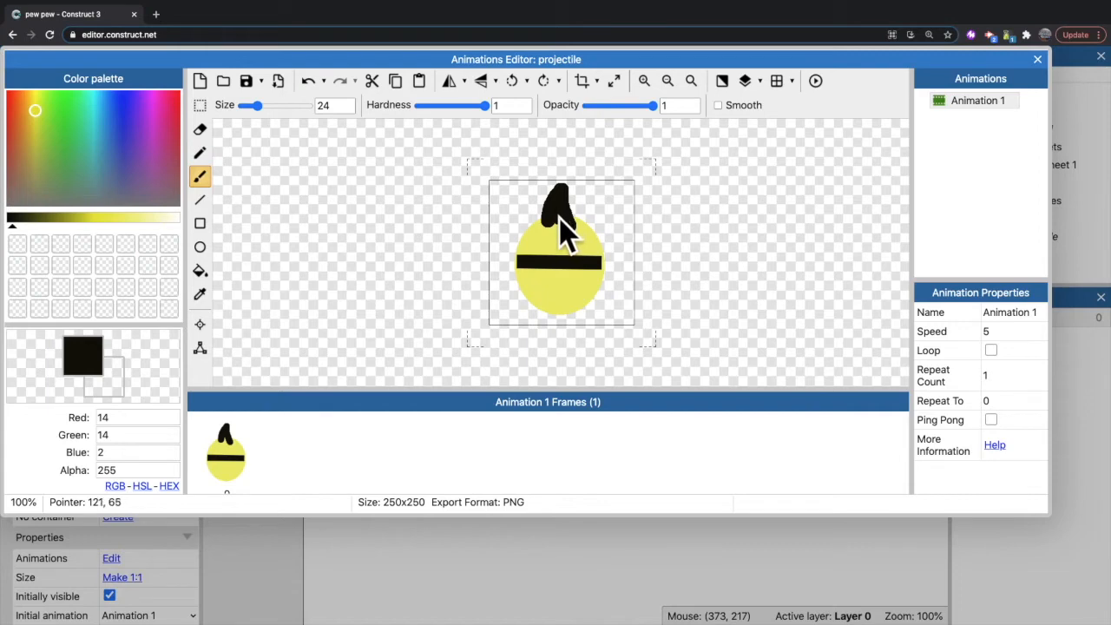
click(531, 281)
mouse_move(517, 281)
mouse_down()
mouse_move(505, 298)
mouse_move(523, 313)
mouse_up()
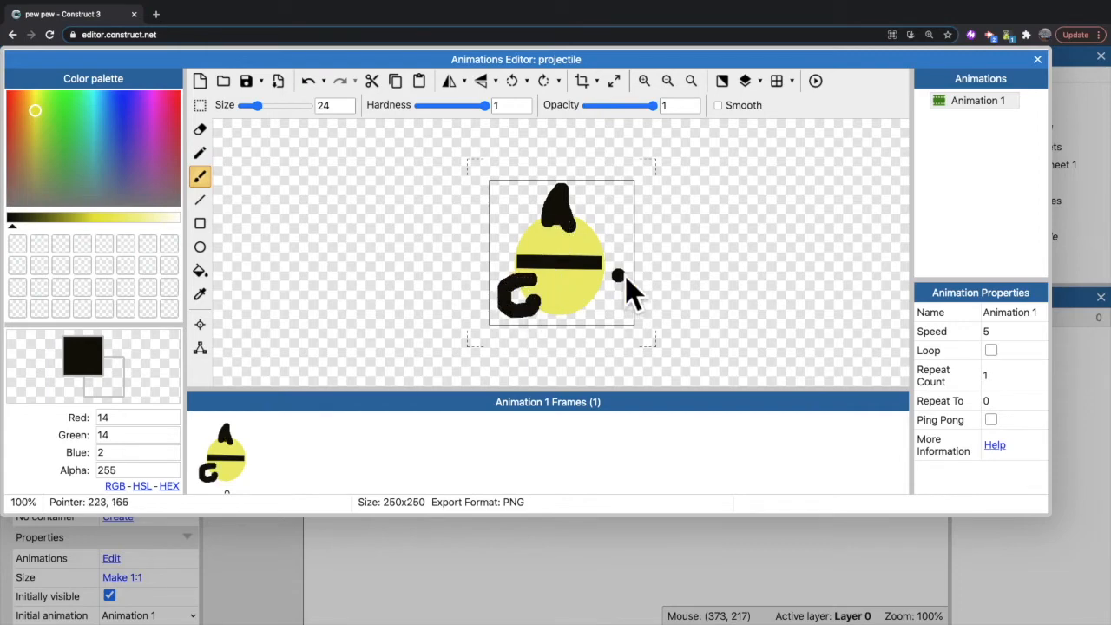
mouse_move(579, 280)
mouse_down()
mouse_move(594, 278)
mouse_move(603, 301)
mouse_up()
click(551, 311)
click(567, 310)
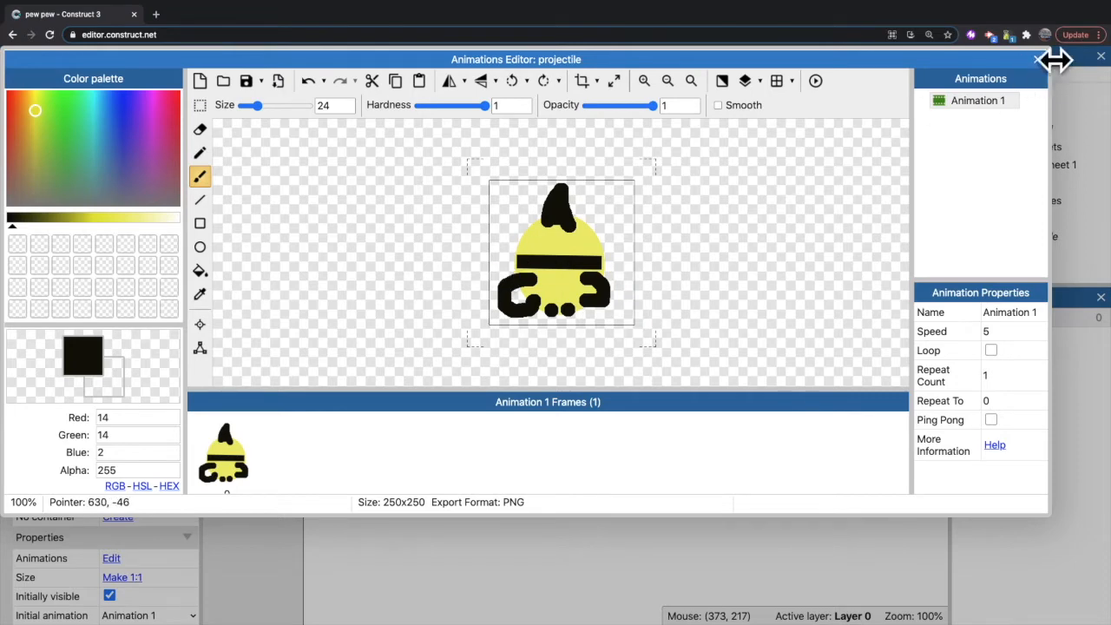
click(1037, 60)
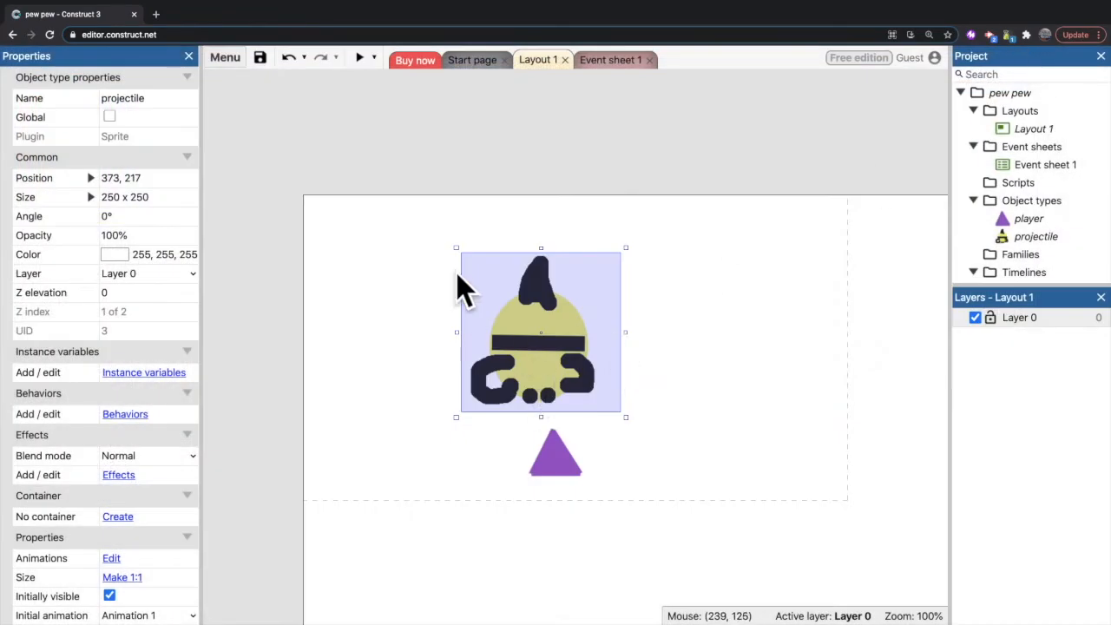
- Shrink the projectile sprite to about 45 x 48 just above the player triangle, centered at about 396, 320
drag(457, 250, 556, 415)
click(605, 421)
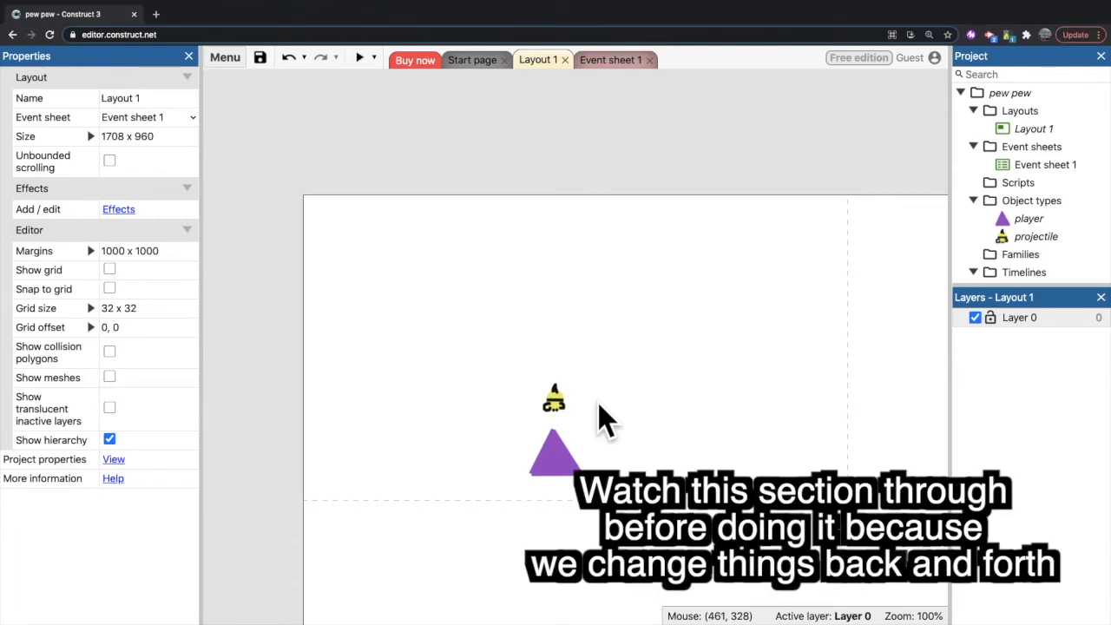
click(552, 406)
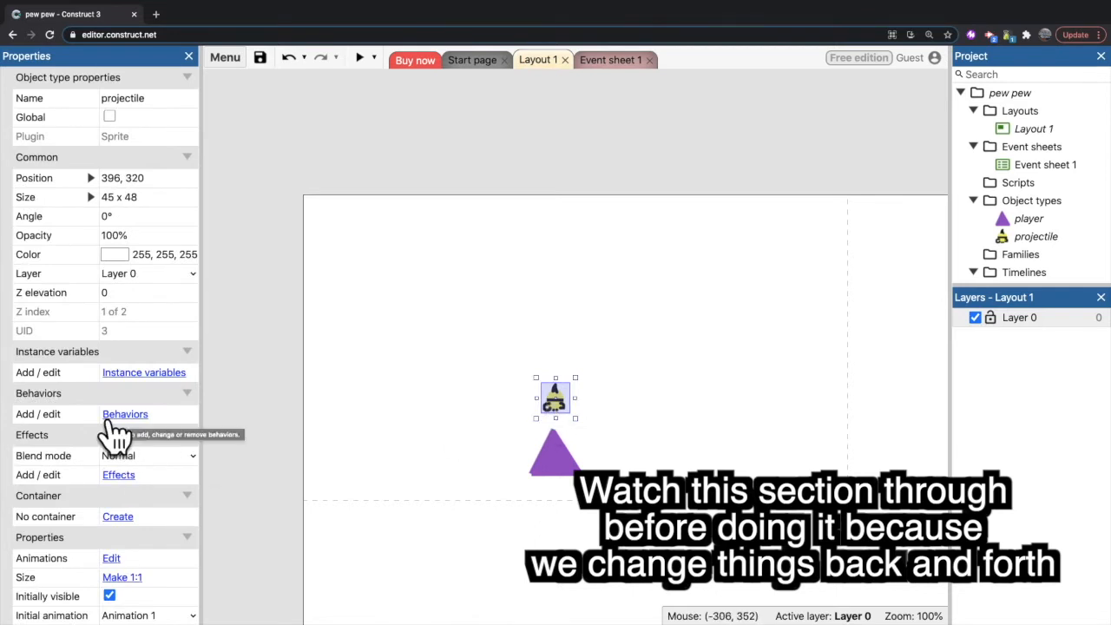
- Rotate the projectile image a quarter turn clockwise so its stinger points right, and select the whole canvas area
double_click(558, 398)
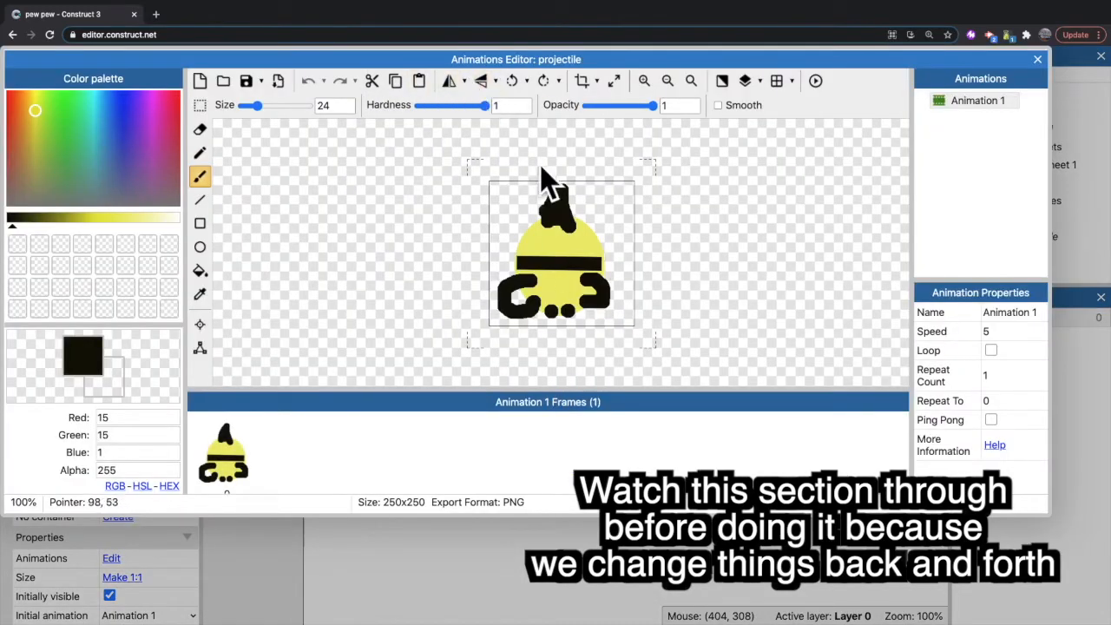
click(543, 80)
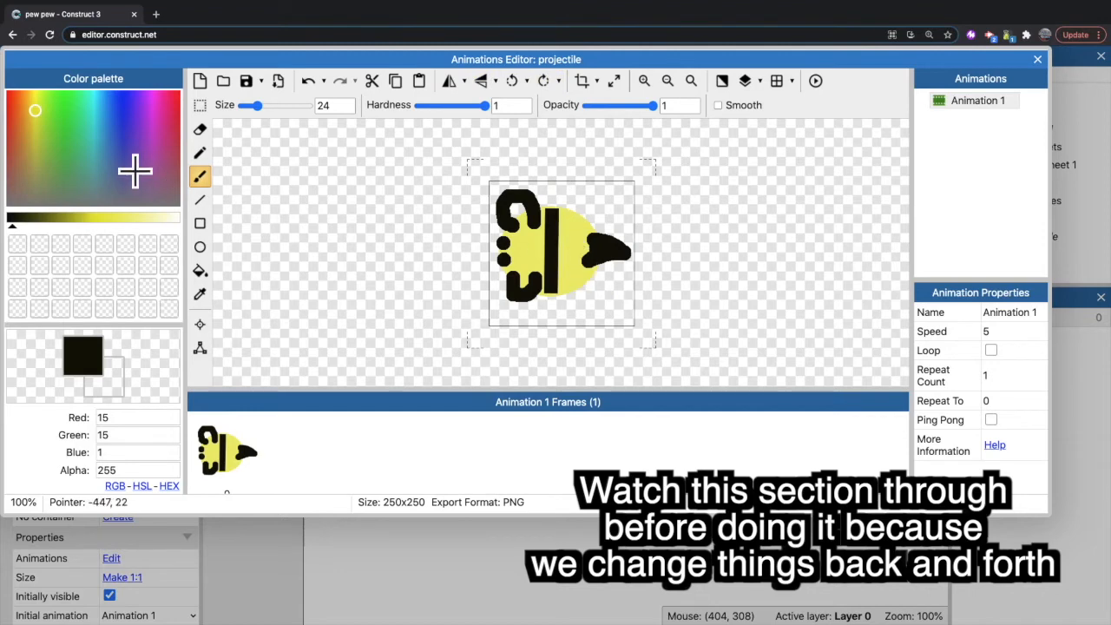
click(200, 104)
drag(450, 157, 672, 346)
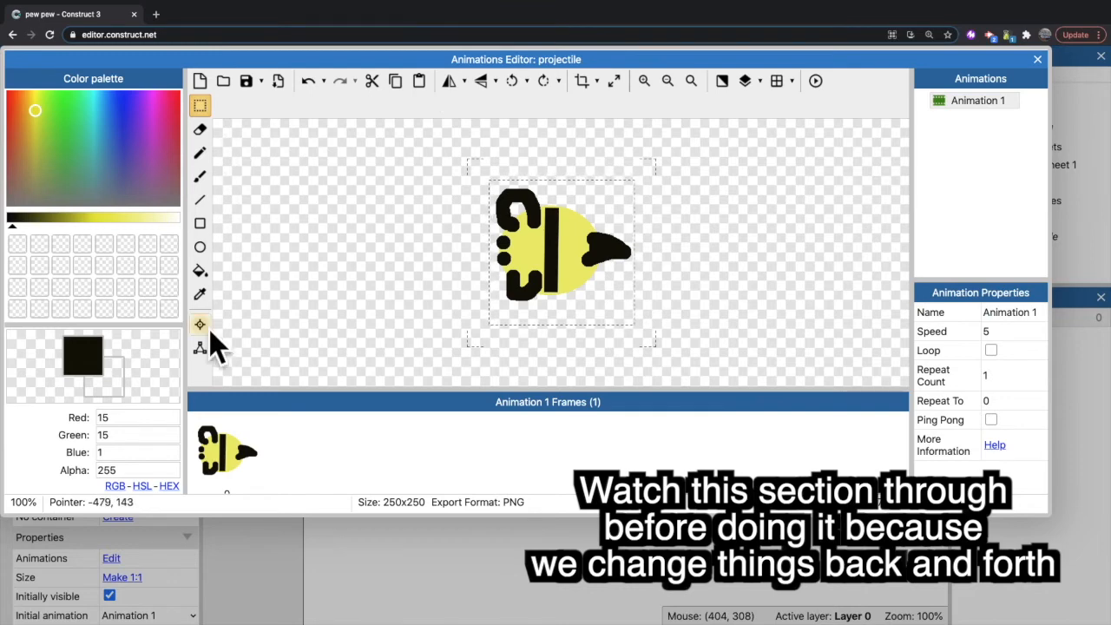
- Center the bee drawing on the canvas, and tighten its collision polygon's upper corners to about Y 40 and 30 and both lower corners to 221
drag(576, 225, 567, 237)
click(705, 241)
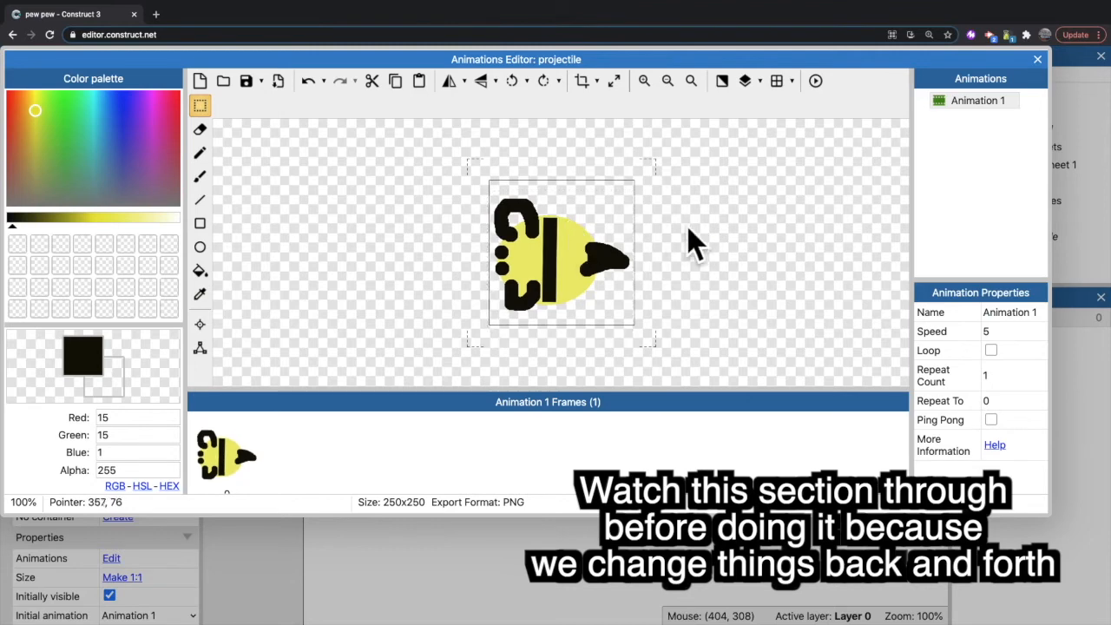
click(201, 348)
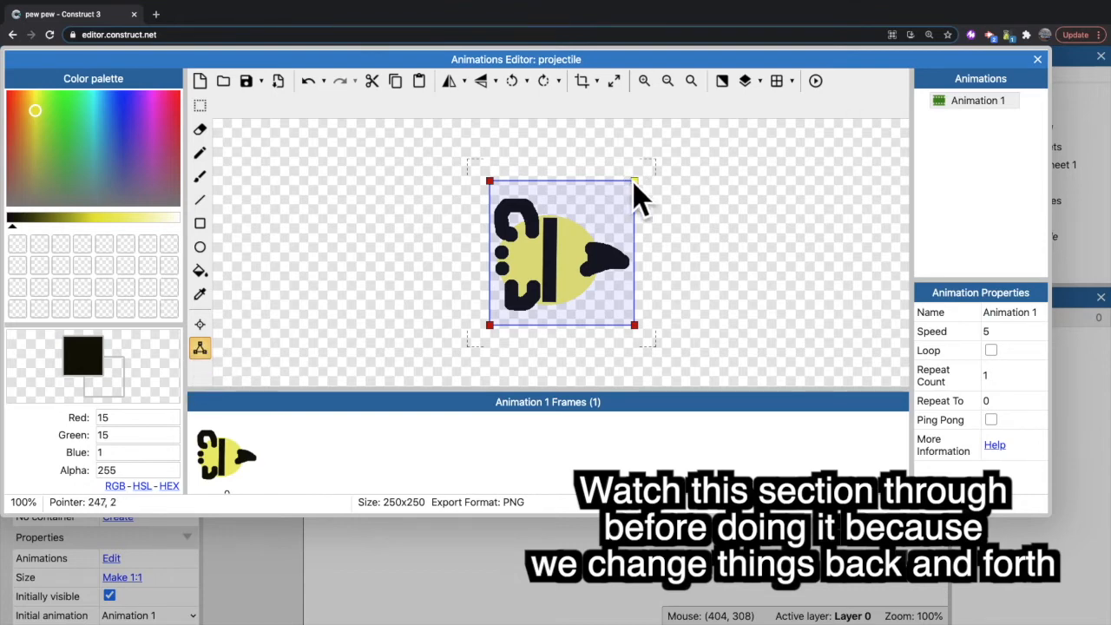
drag(634, 180, 634, 204)
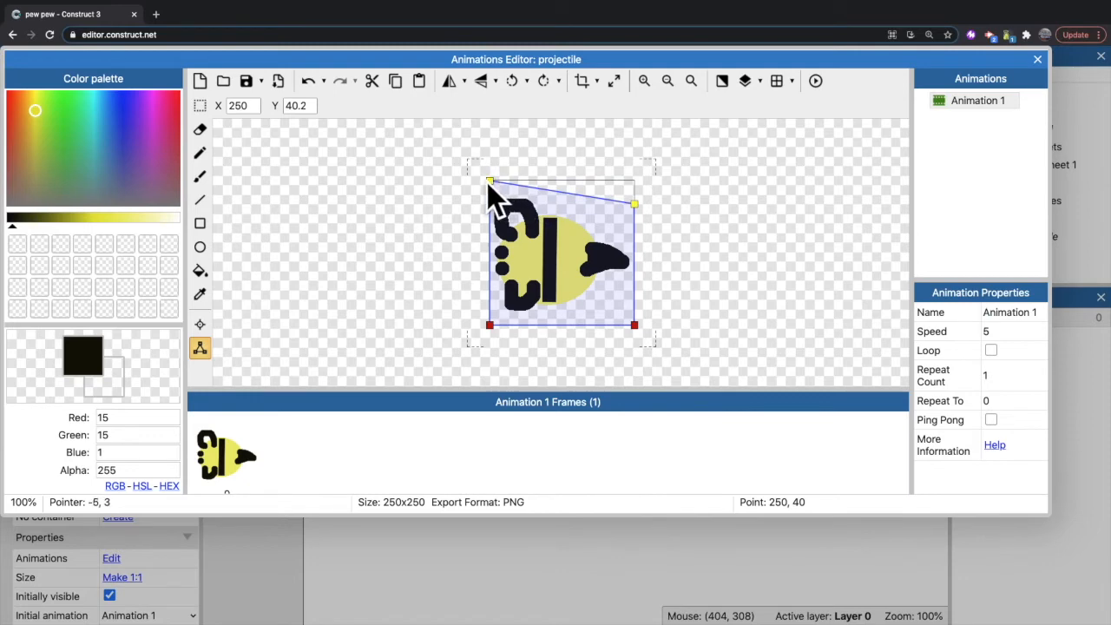
drag(490, 182, 484, 199)
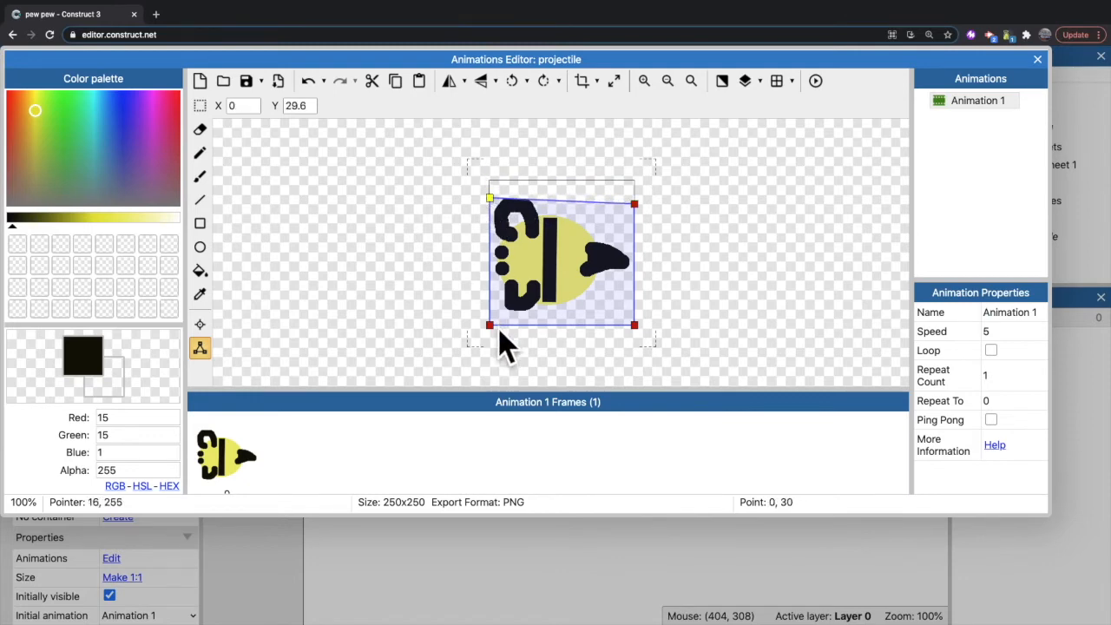
drag(491, 323, 492, 308)
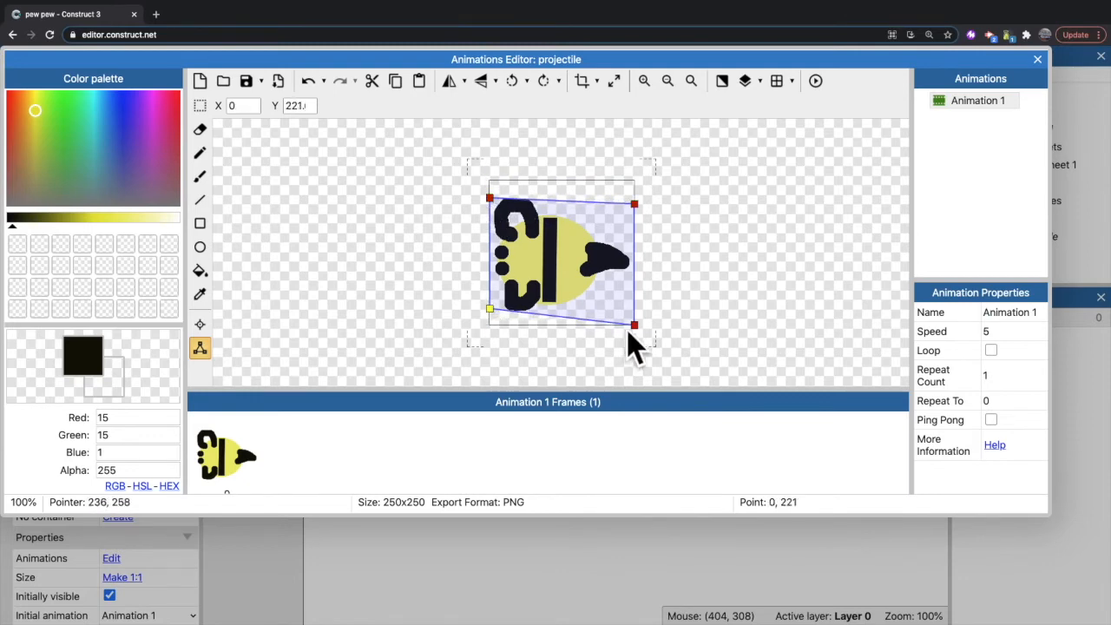
drag(635, 326, 645, 308)
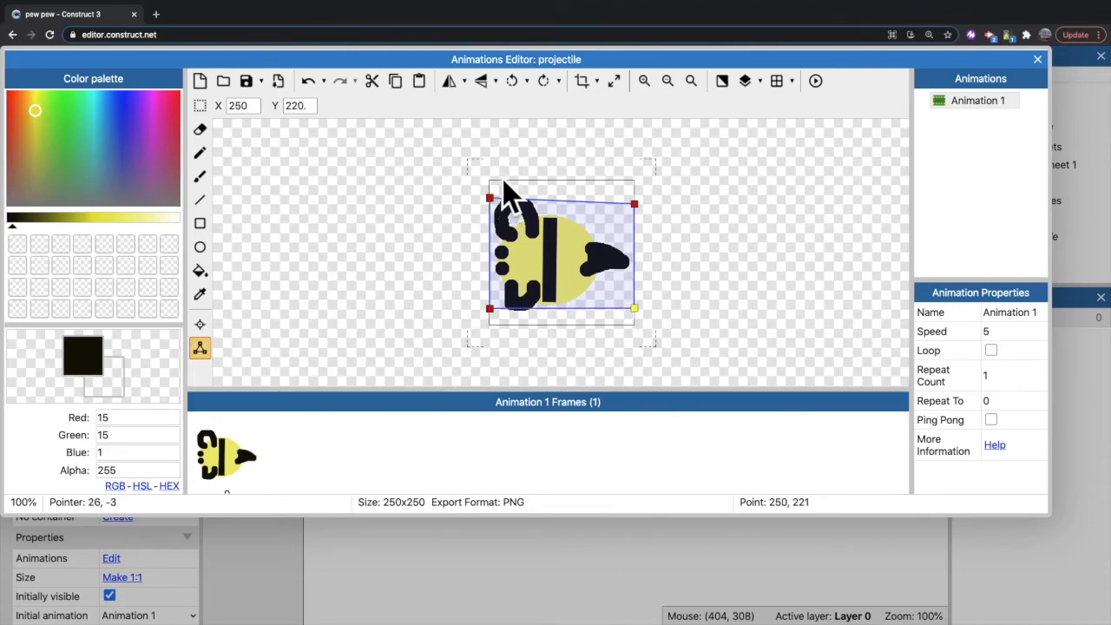
click(1037, 59)
click(599, 418)
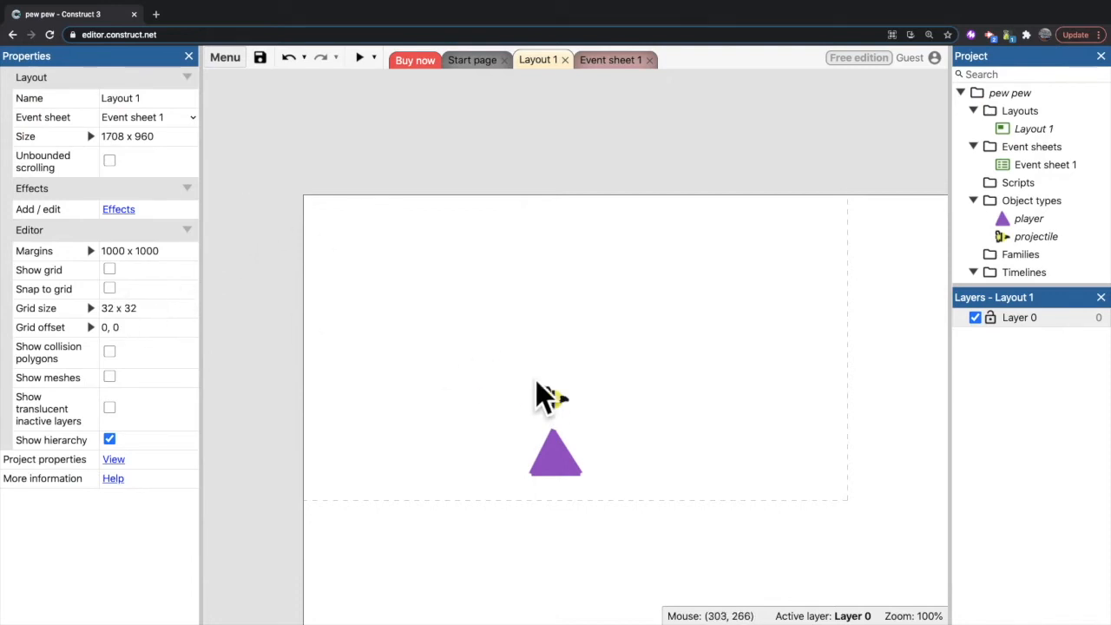
- Set the projectile's angle to 270° so its stinger points up
click(560, 404)
click(156, 216)
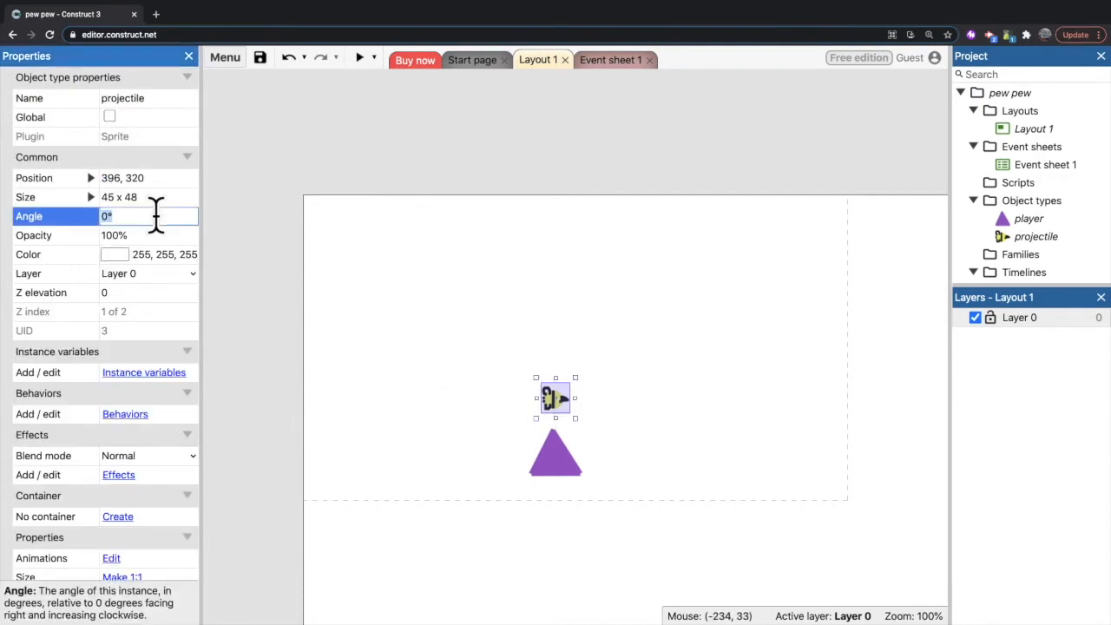
drag(571, 367, 553, 341)
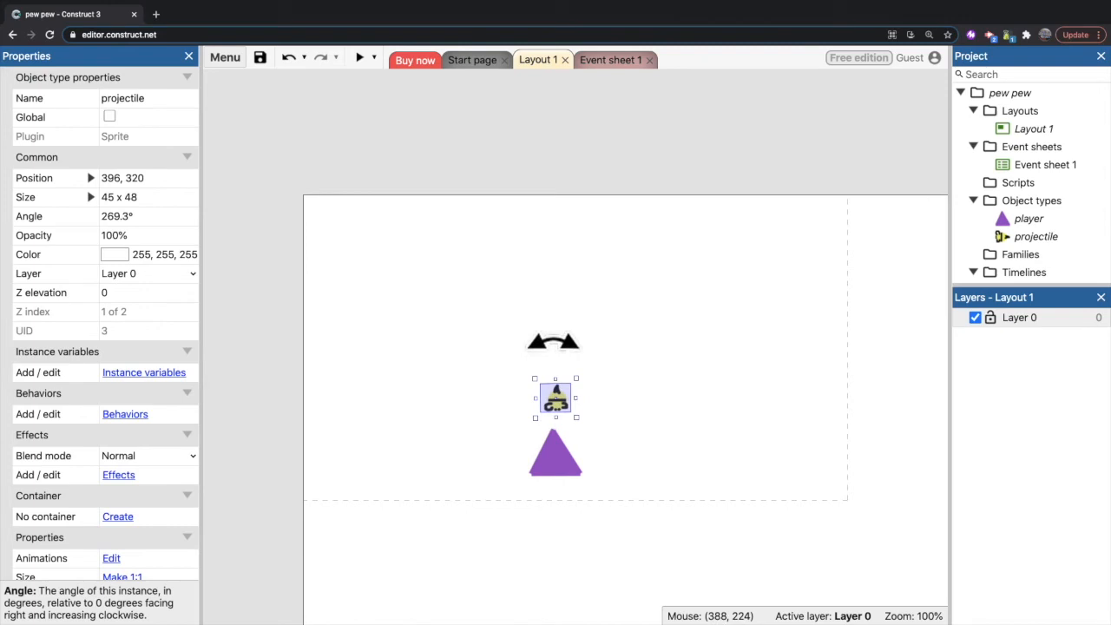
click(130, 216)
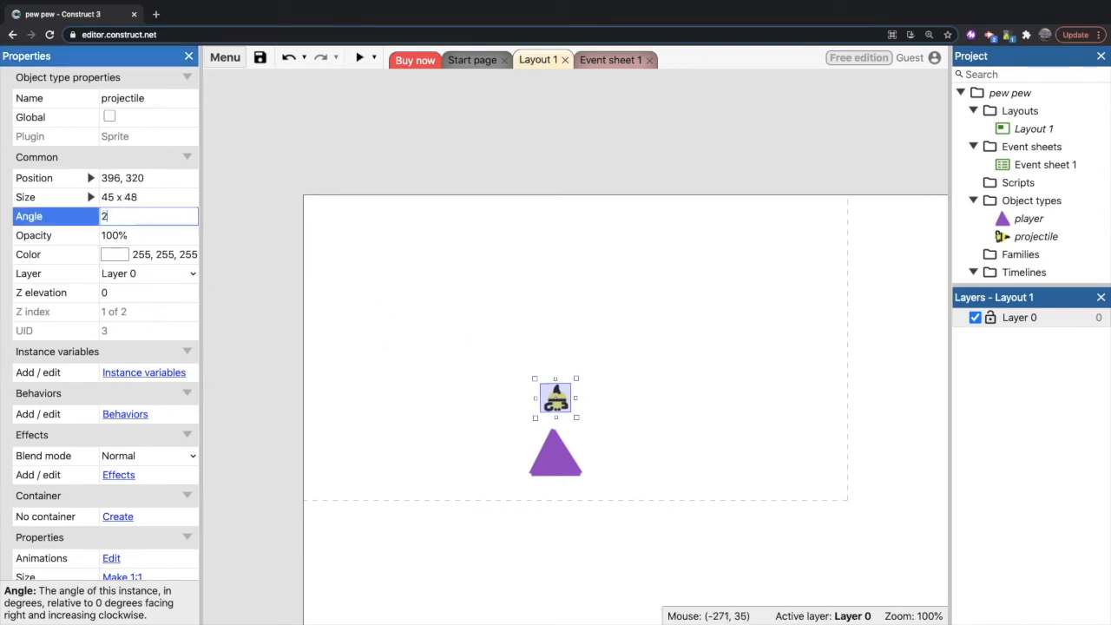
key(Tab)
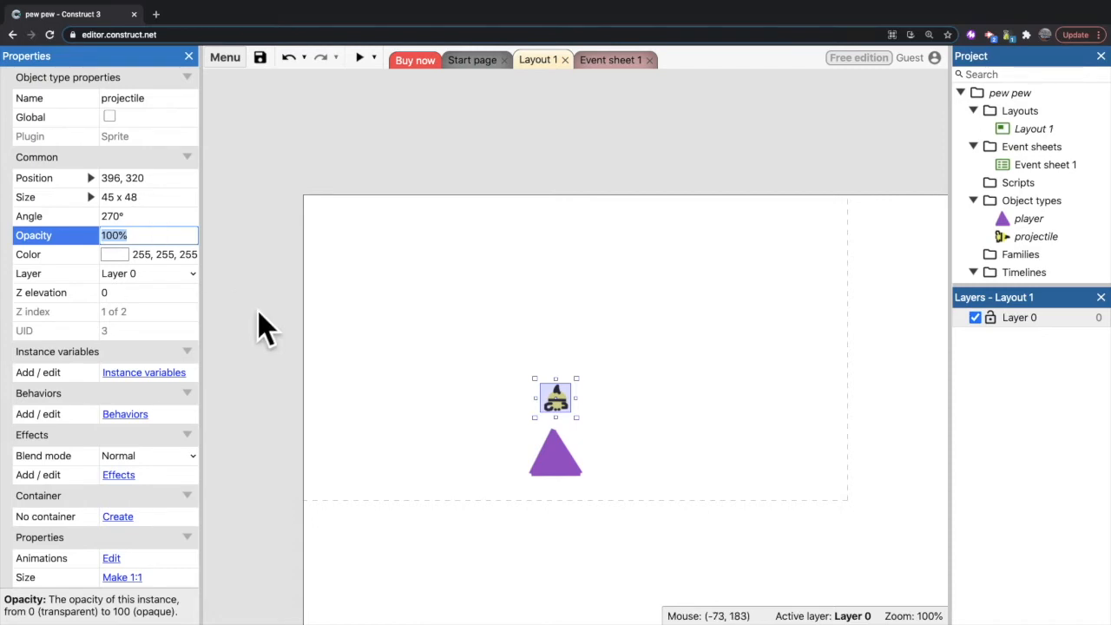
click(427, 418)
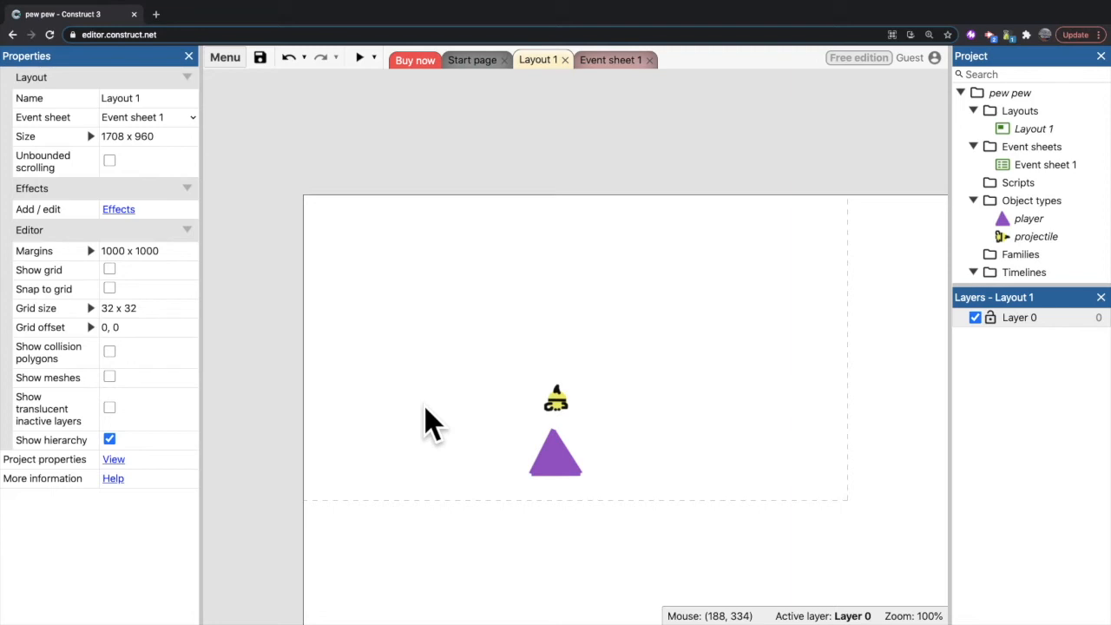
- Add the Bullet behavior to the projectile, and preview the game to test its movement
click(552, 401)
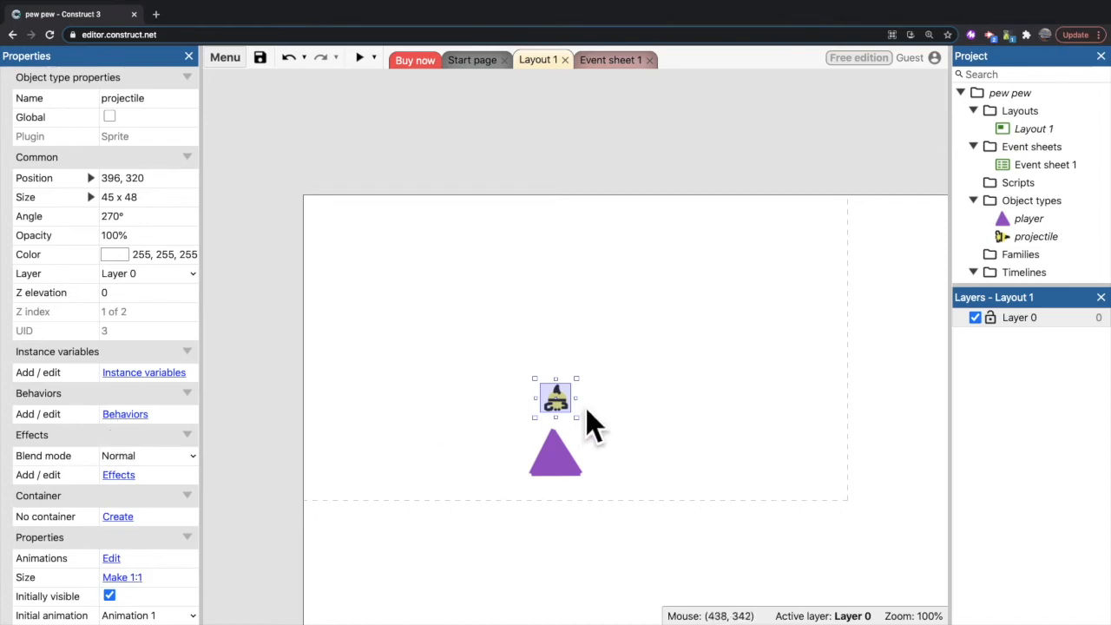
click(125, 416)
click(775, 387)
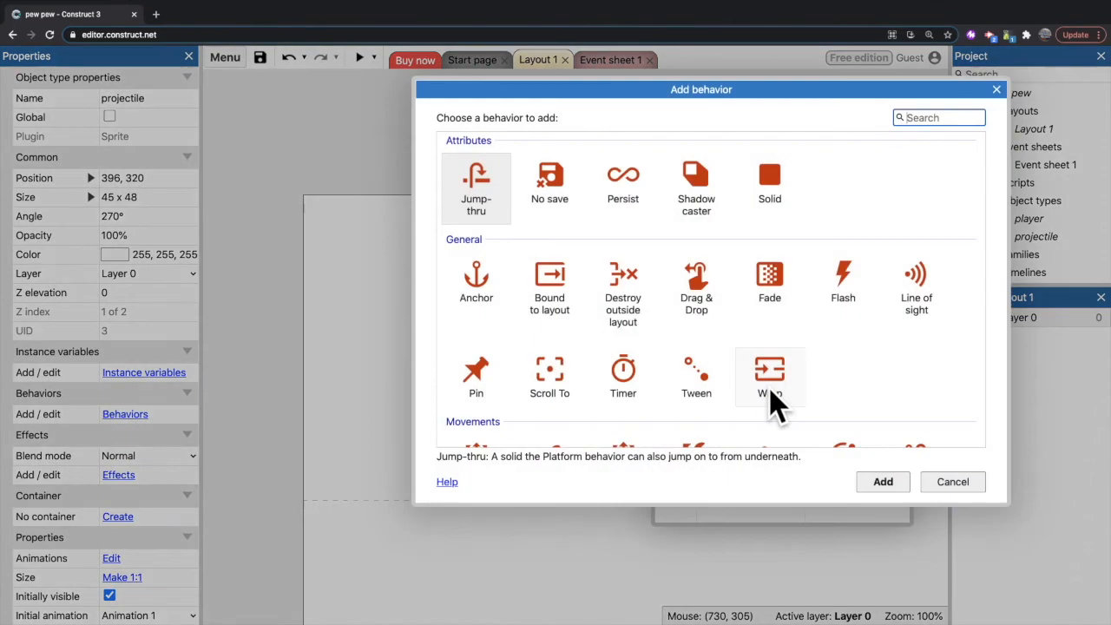
scroll(775, 404, down, 3)
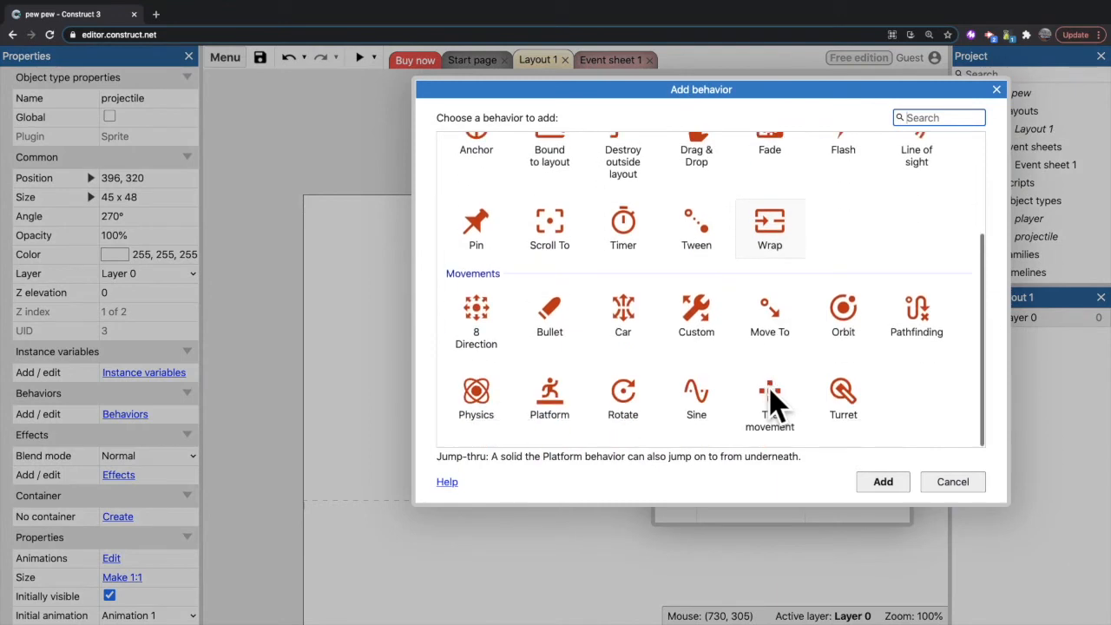
click(545, 318)
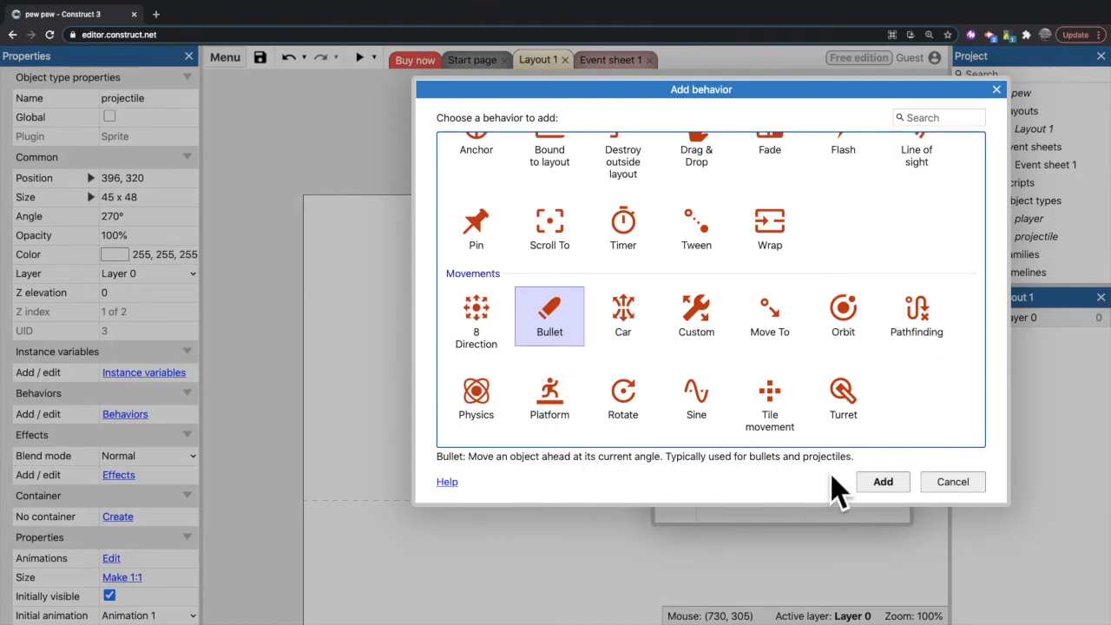
click(878, 484)
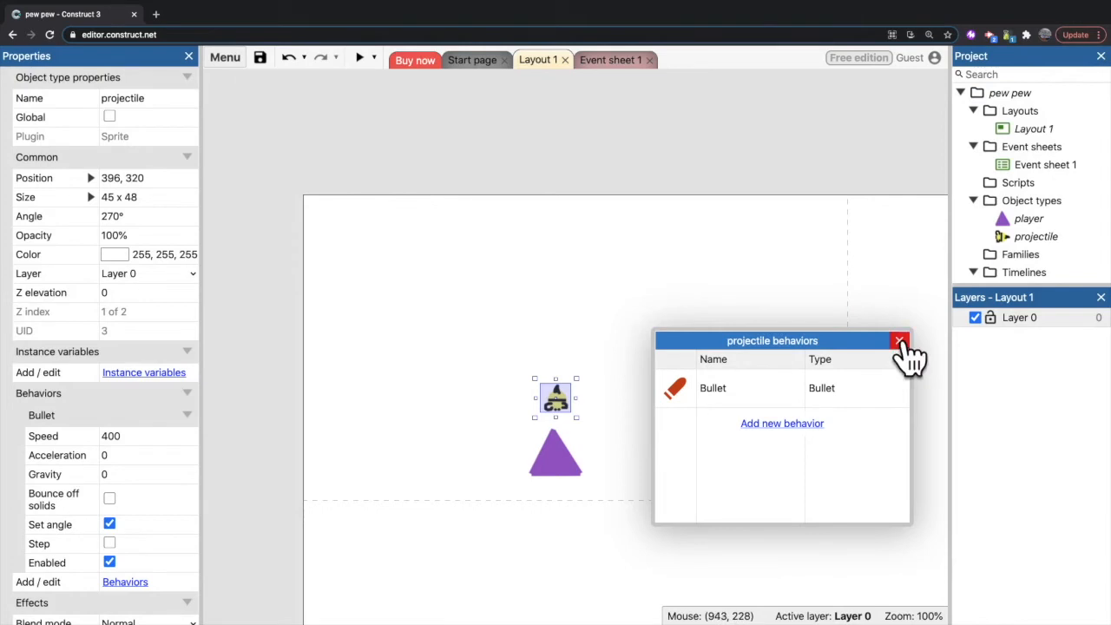
click(899, 340)
click(539, 296)
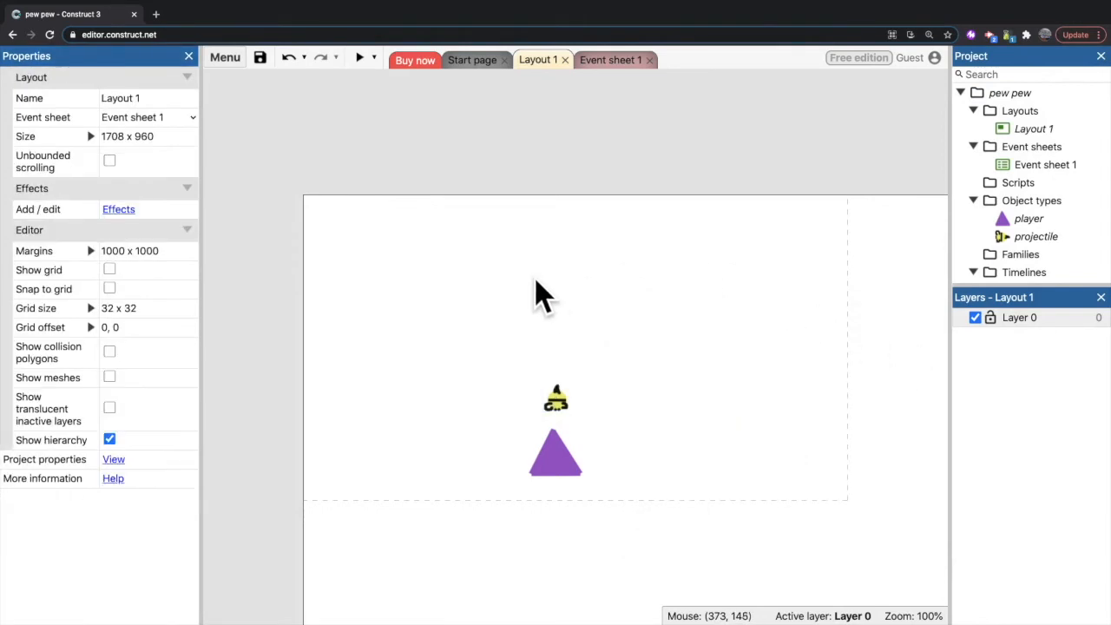
click(359, 58)
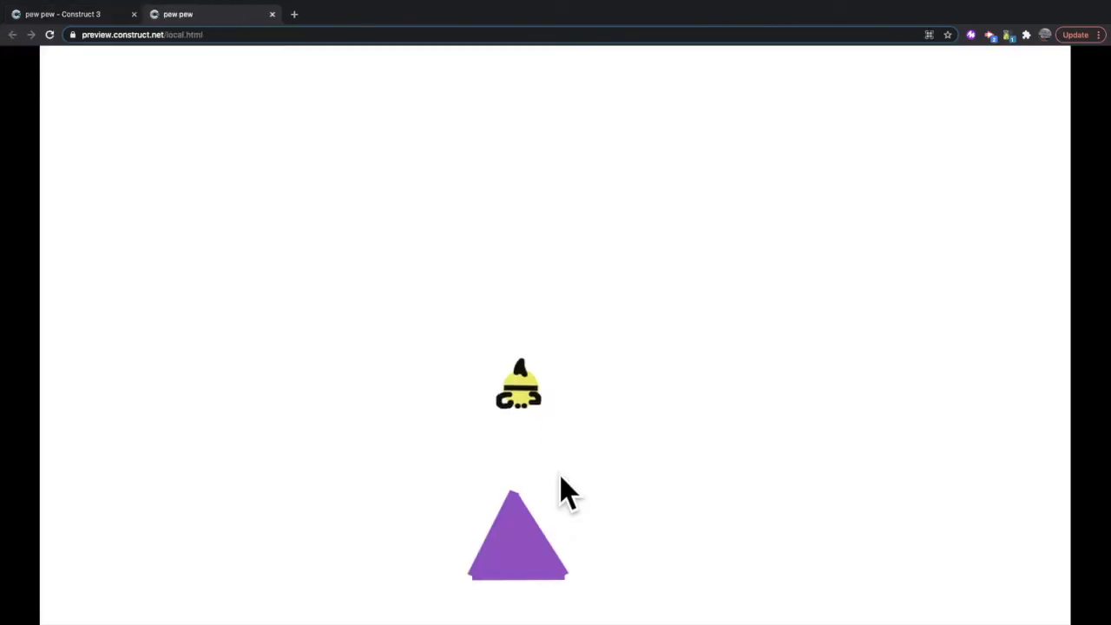
click(273, 15)
- Move the projectile up to about 394, 287, leaving a wider gap above the player triangle
click(553, 380)
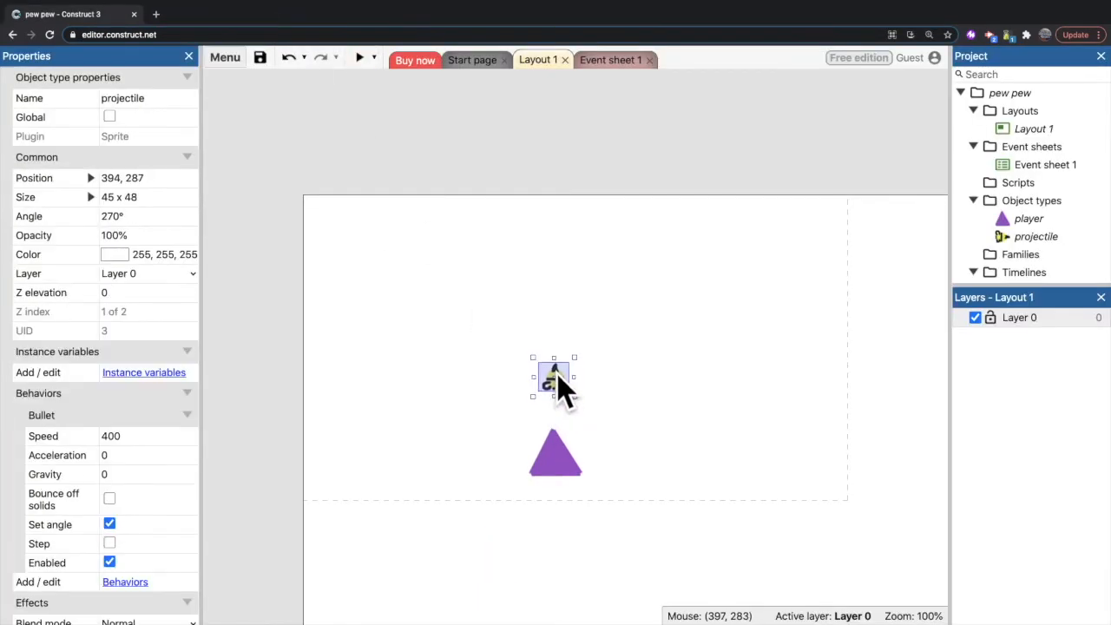
drag(557, 373, 554, 372)
click(615, 446)
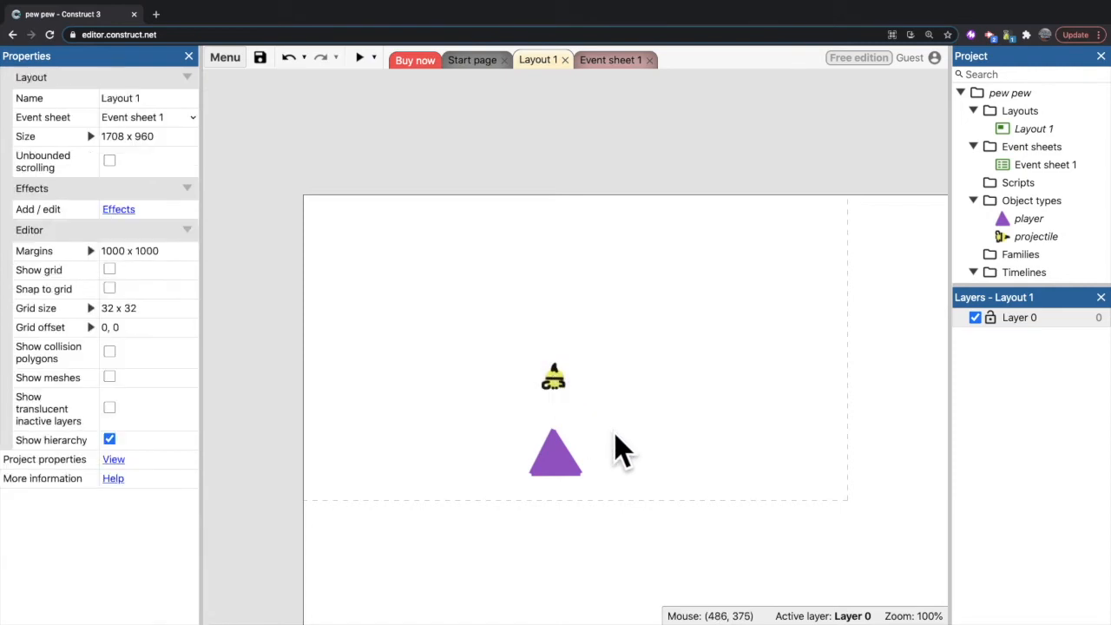
click(556, 460)
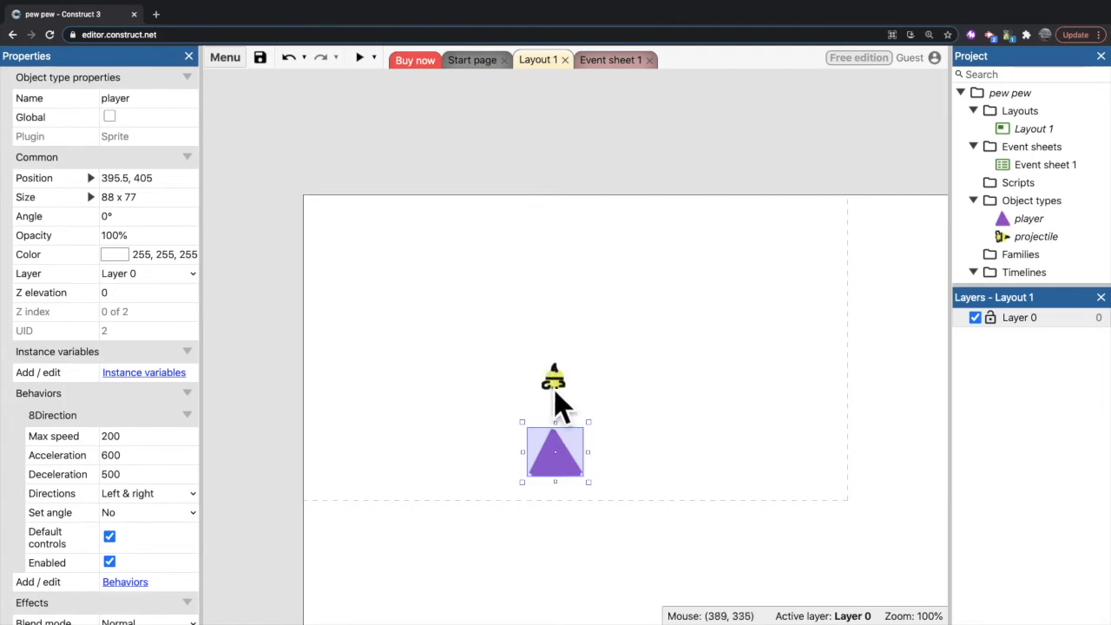
click(644, 438)
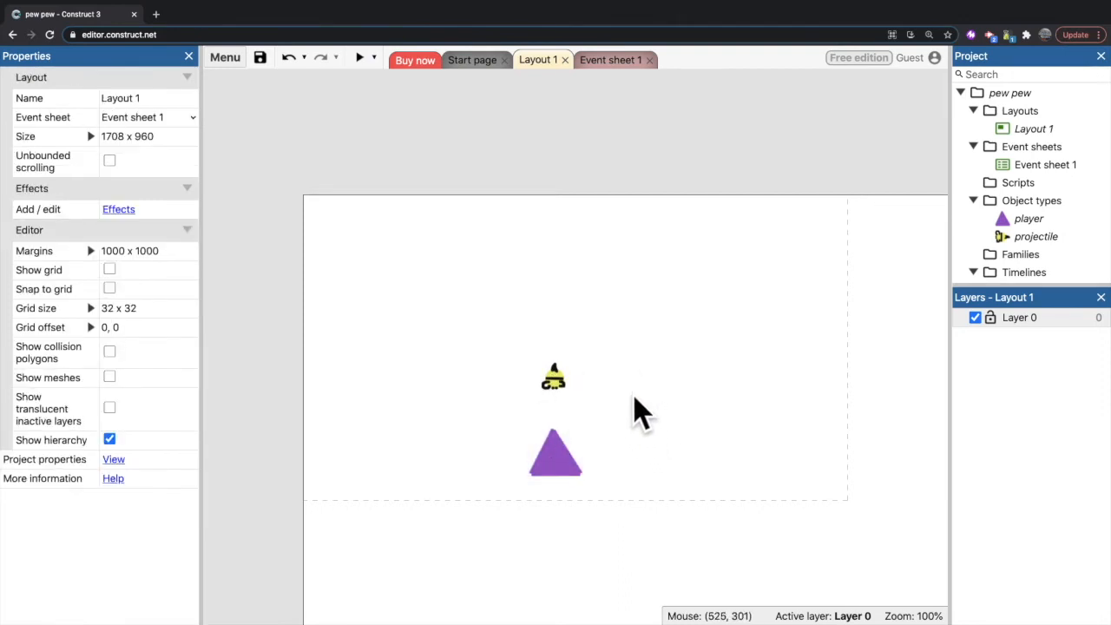
- Insert a Keyboard object named "keys" into the project
double_click(640, 345)
scroll(639, 351, down, 5)
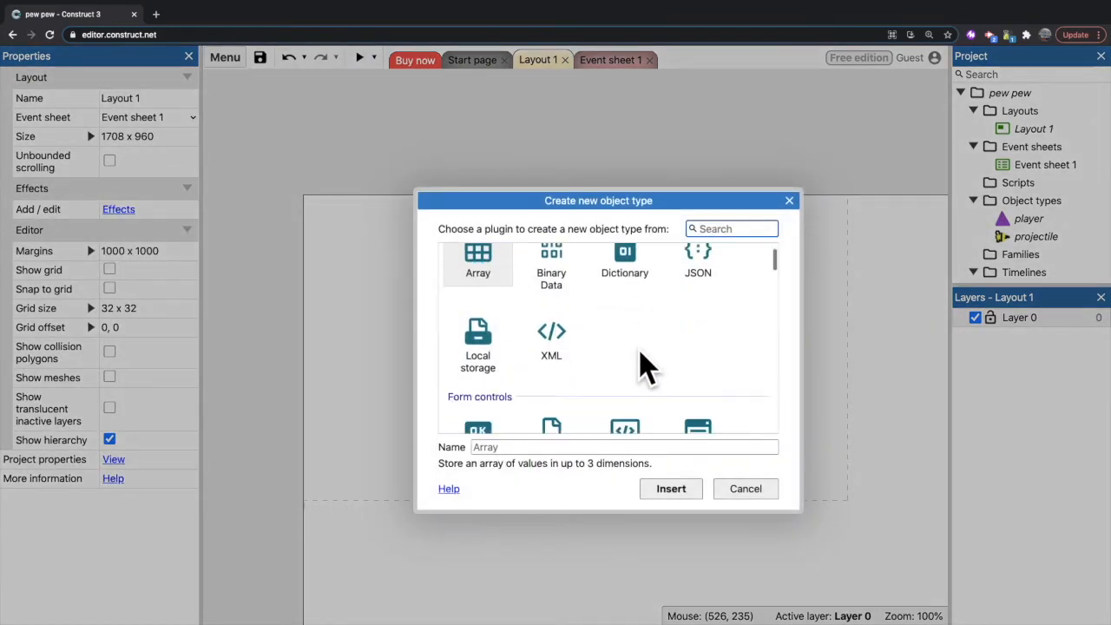
scroll(643, 368, down, 5)
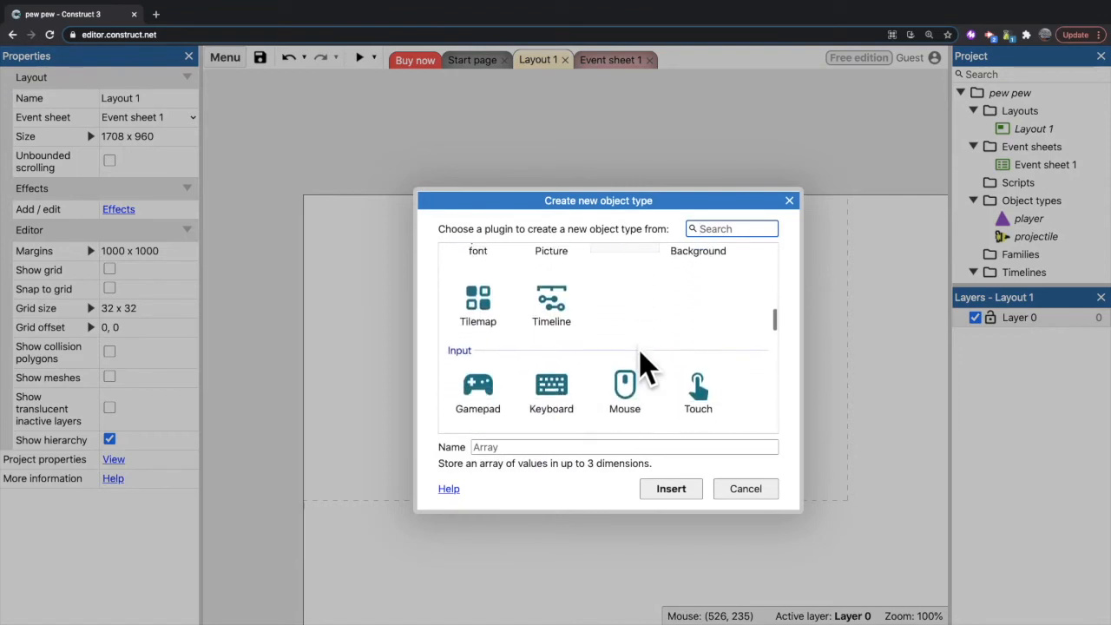
click(535, 364)
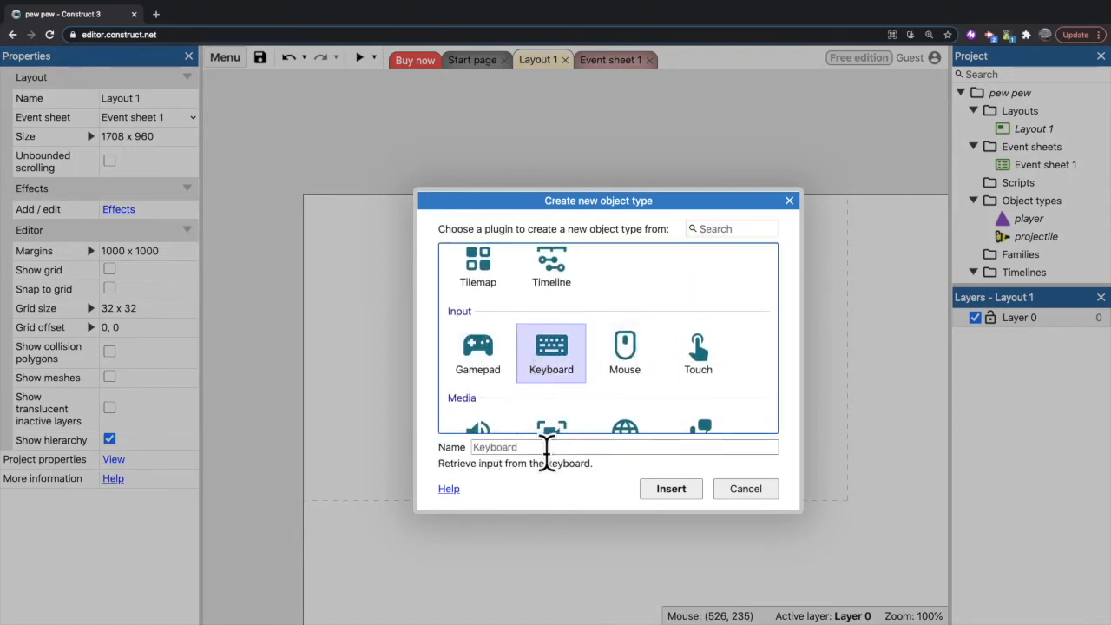
click(546, 448)
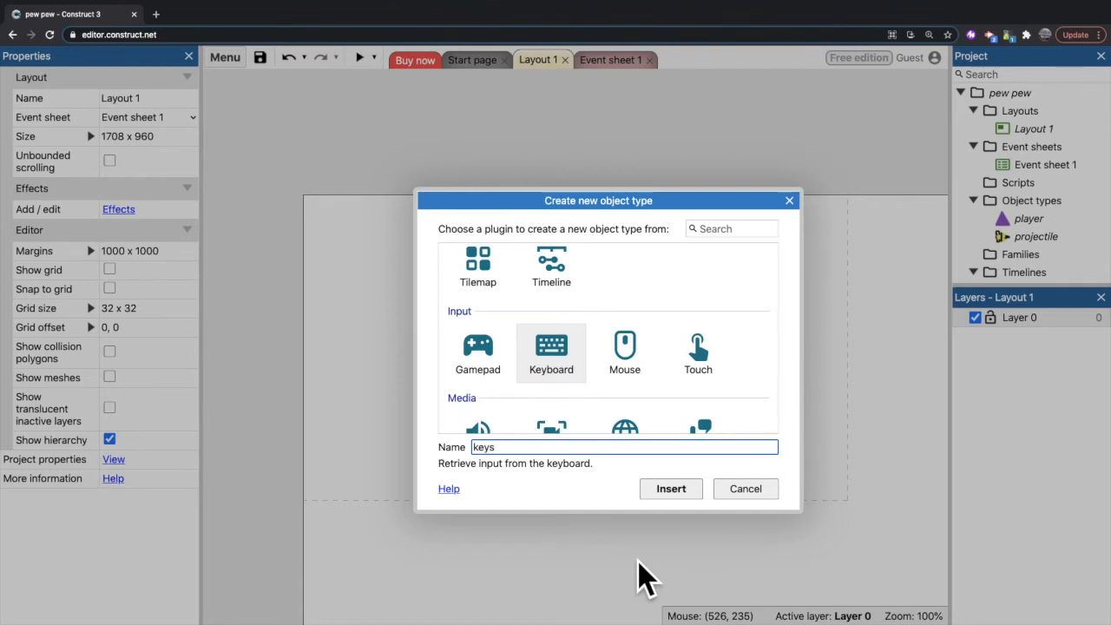
click(667, 488)
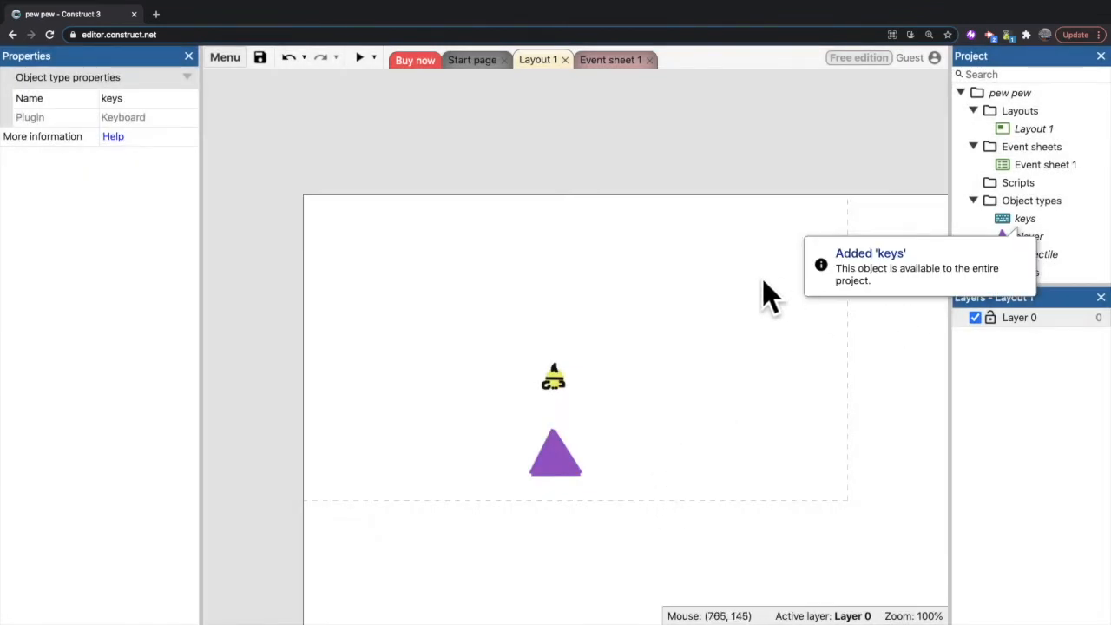
- Add an event to Event sheet 1 with the keys condition On key pressed for the Space key
click(597, 60)
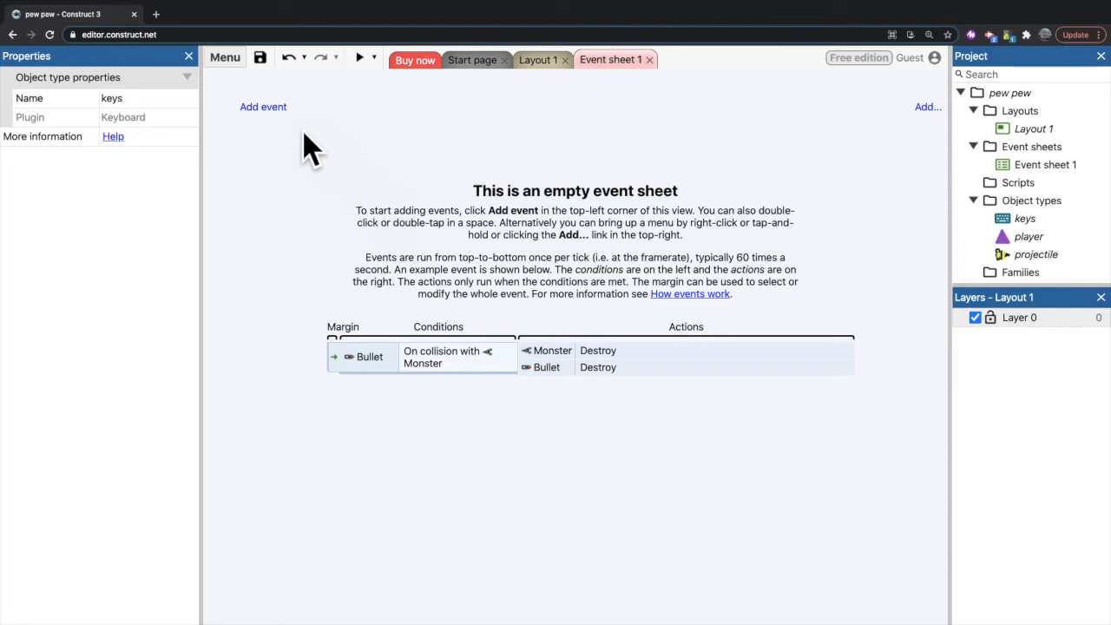
click(265, 107)
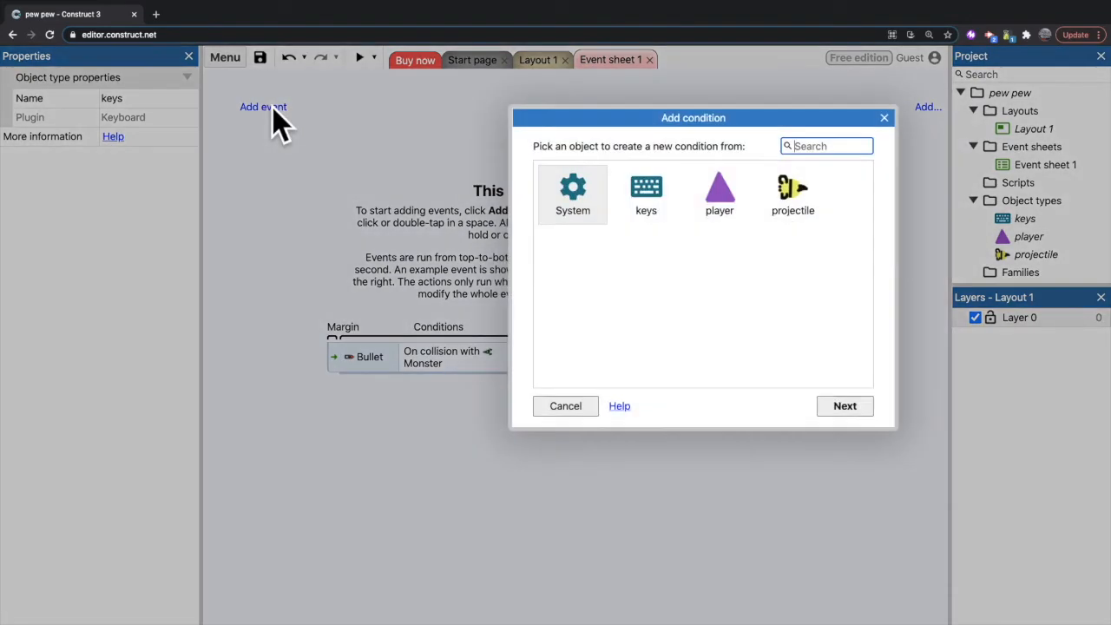
click(665, 196)
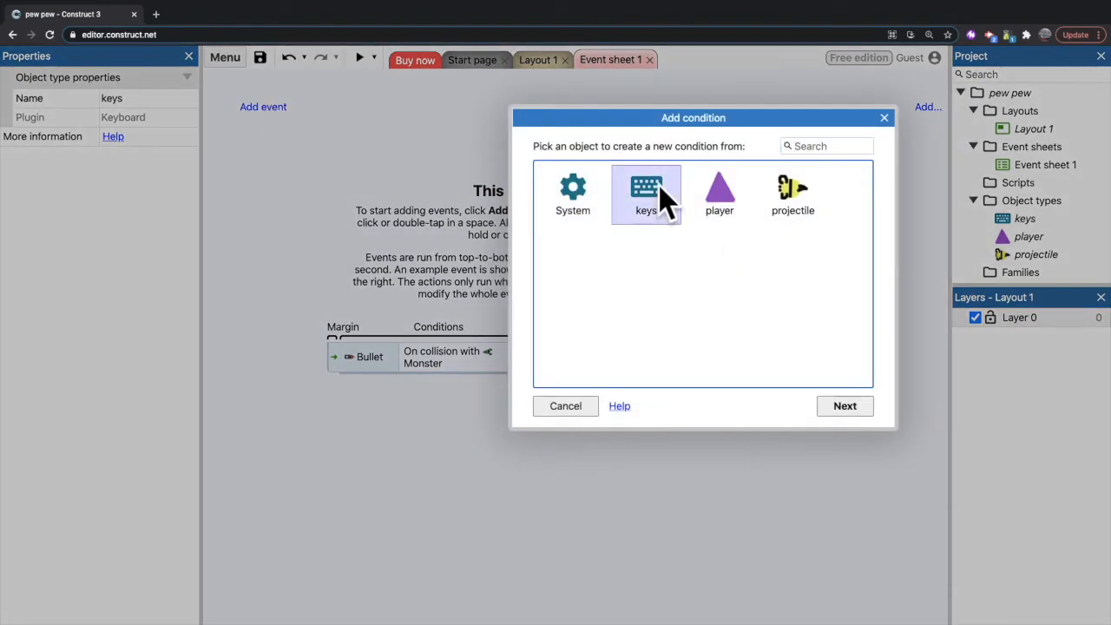
click(840, 408)
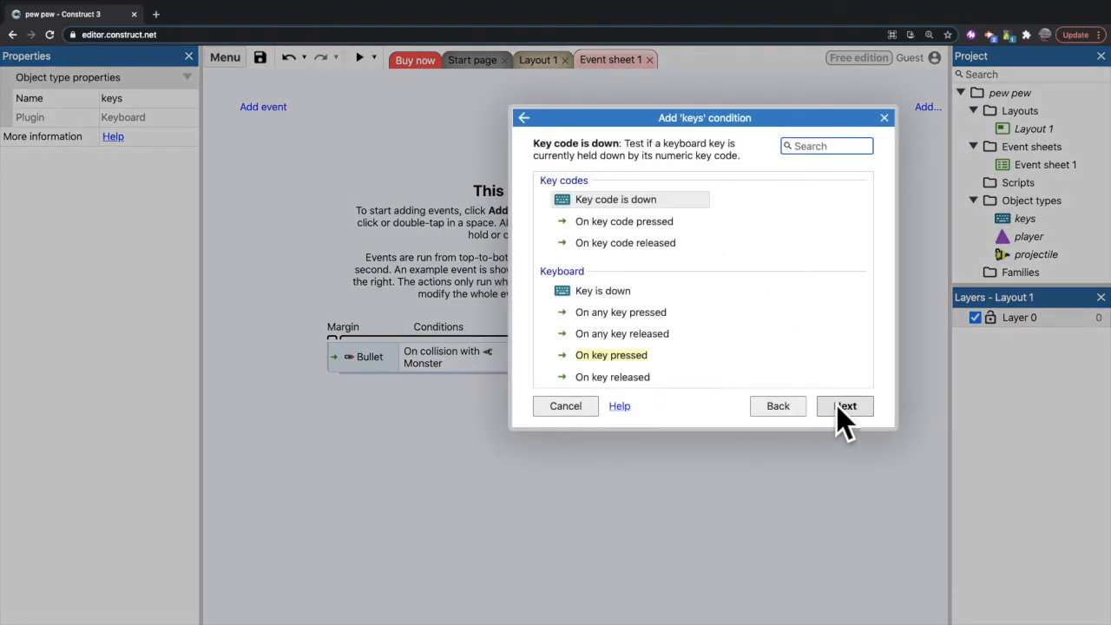
click(617, 362)
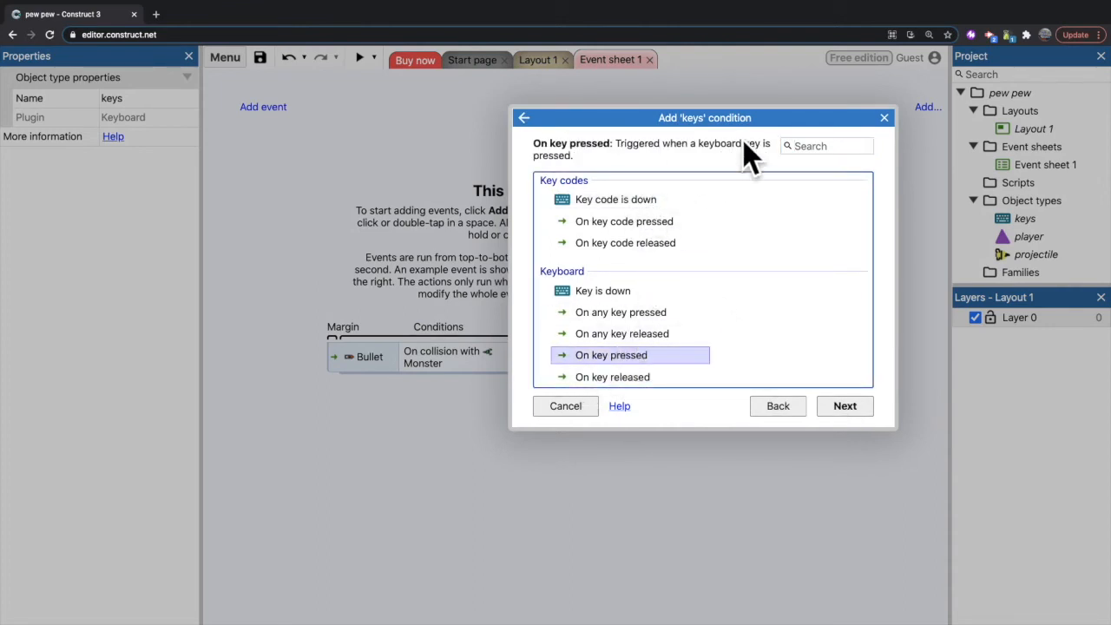
click(844, 408)
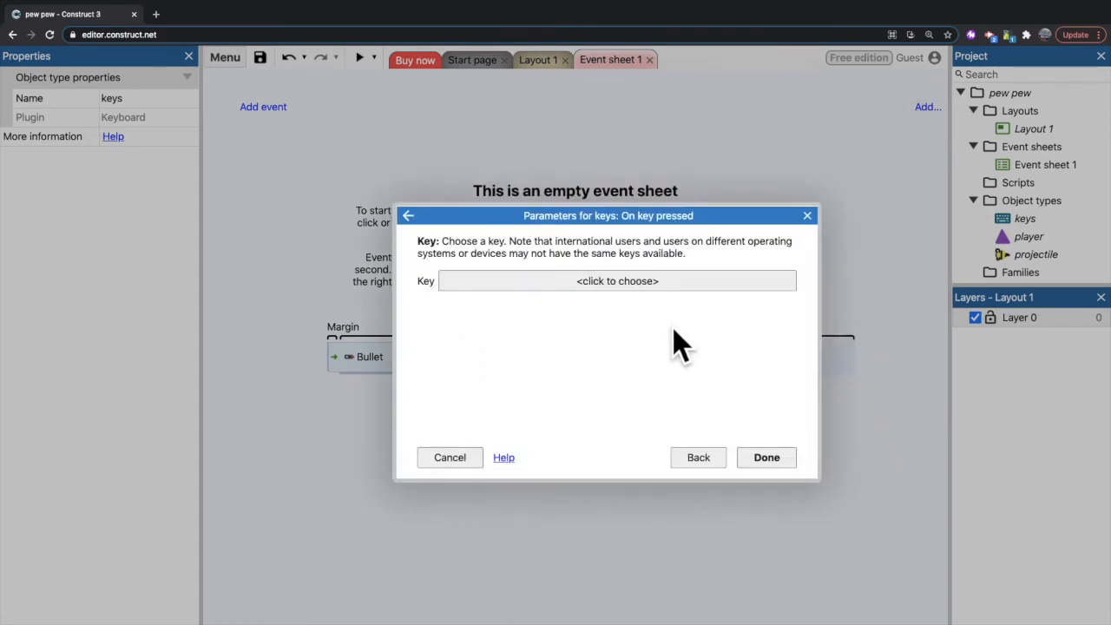
click(642, 281)
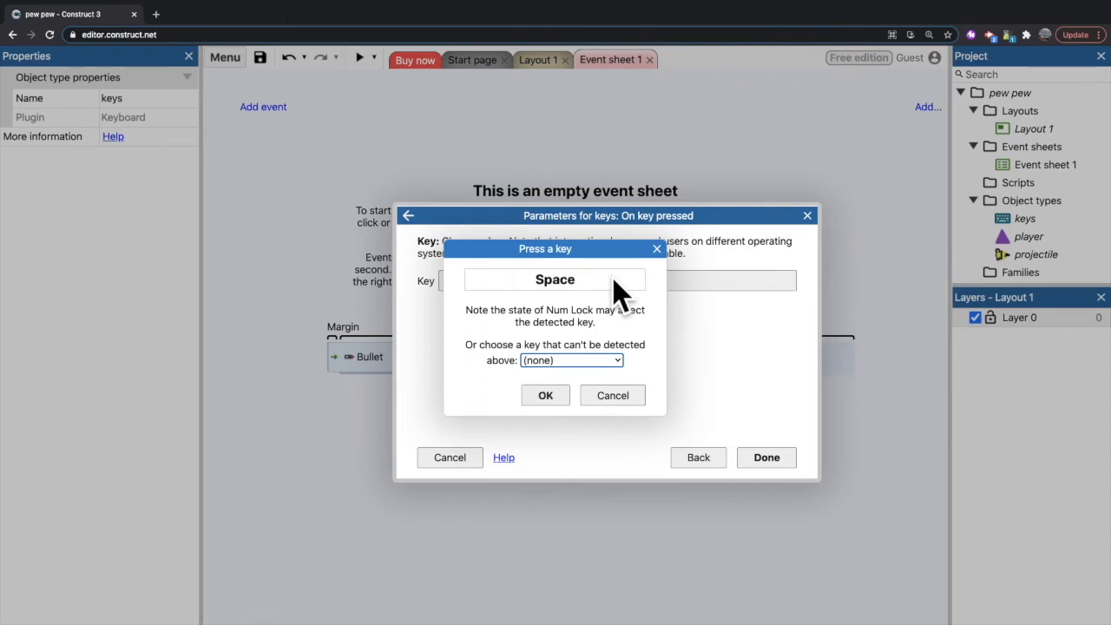
click(545, 395)
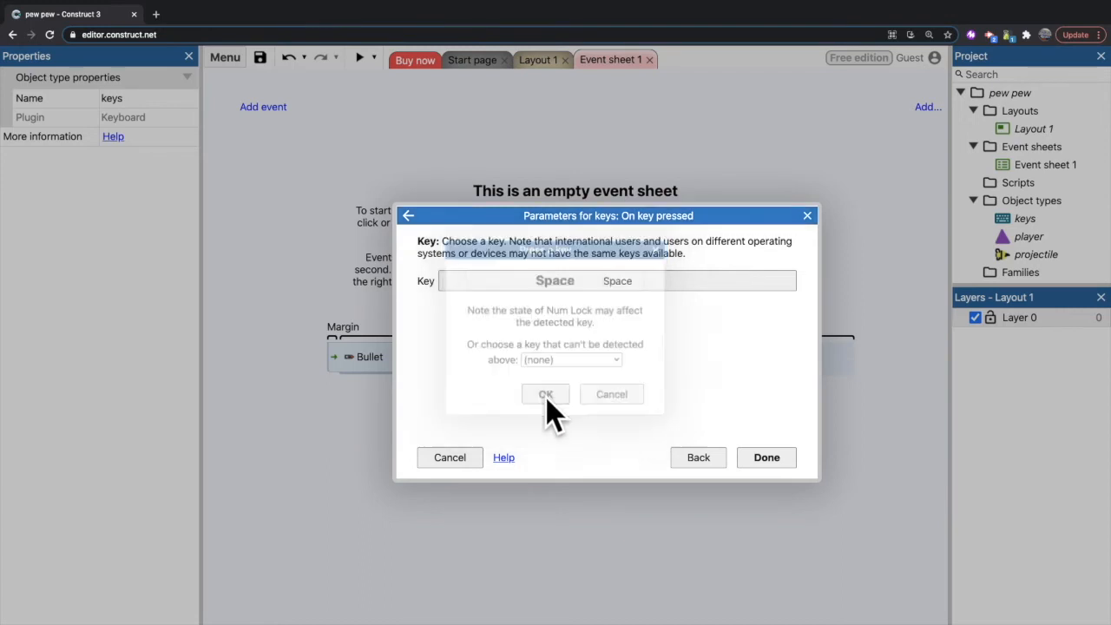
click(753, 460)
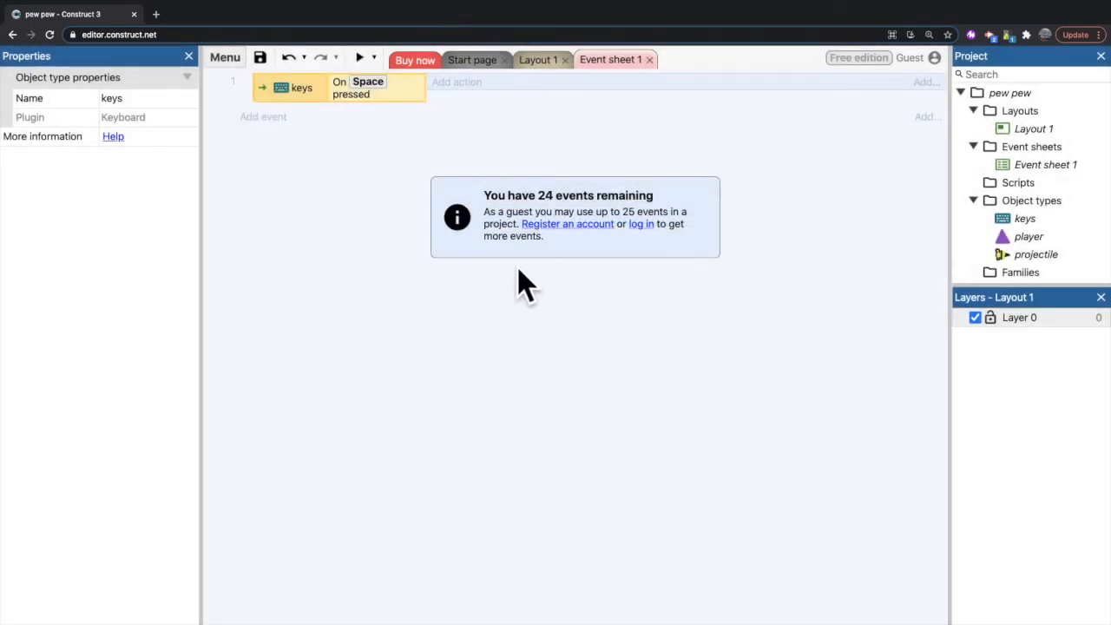
- Add a player action to the Space event that spawns the projectile object on layer 0 at image point 0
click(458, 83)
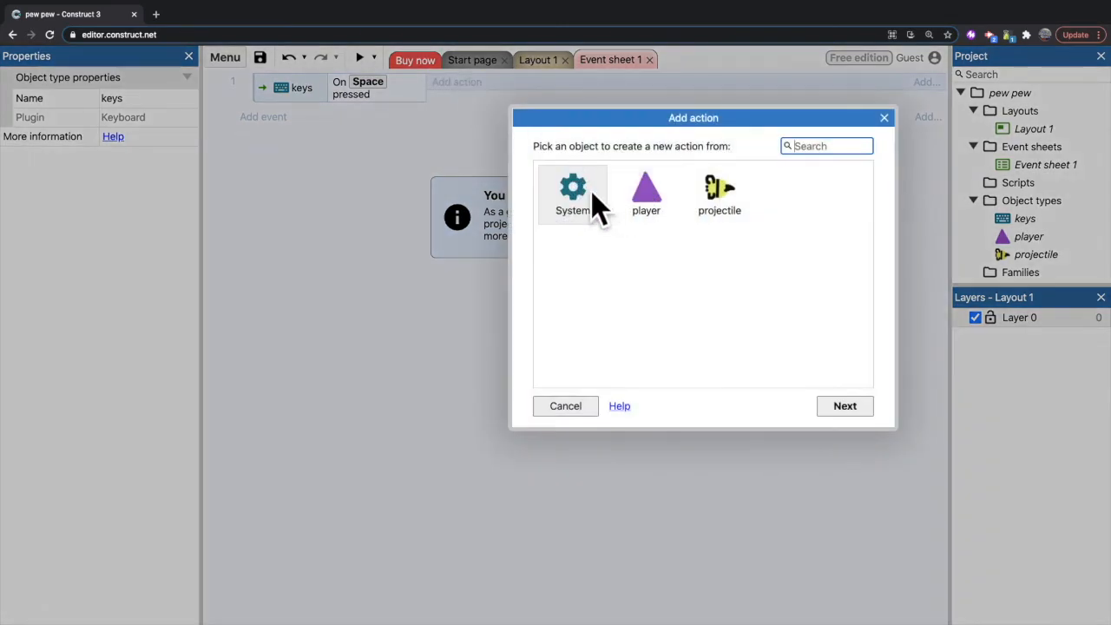
click(643, 198)
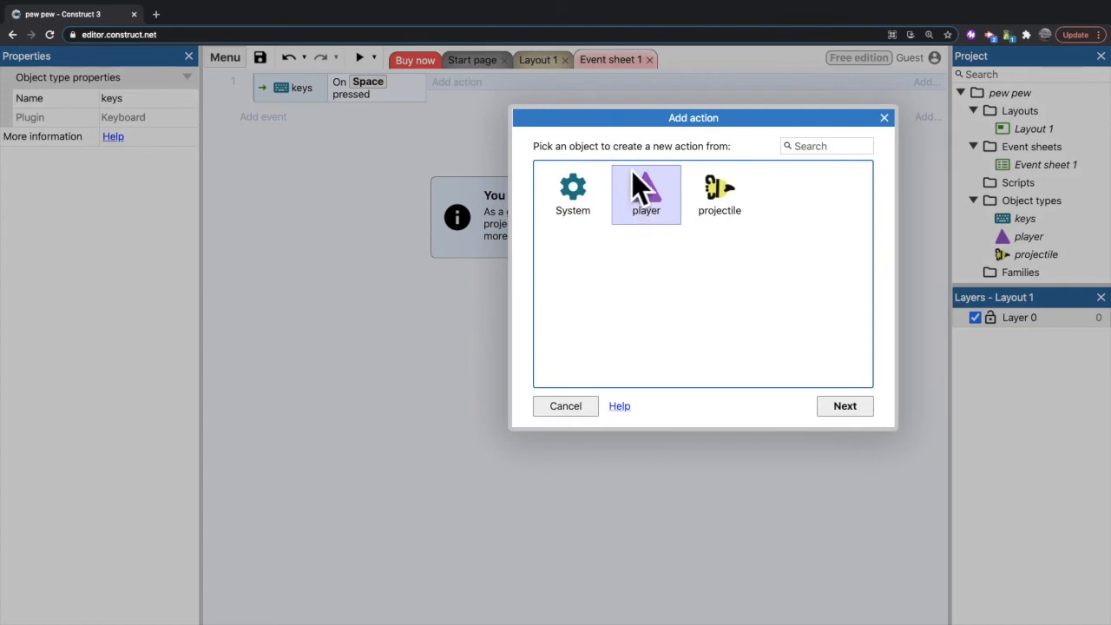
click(835, 410)
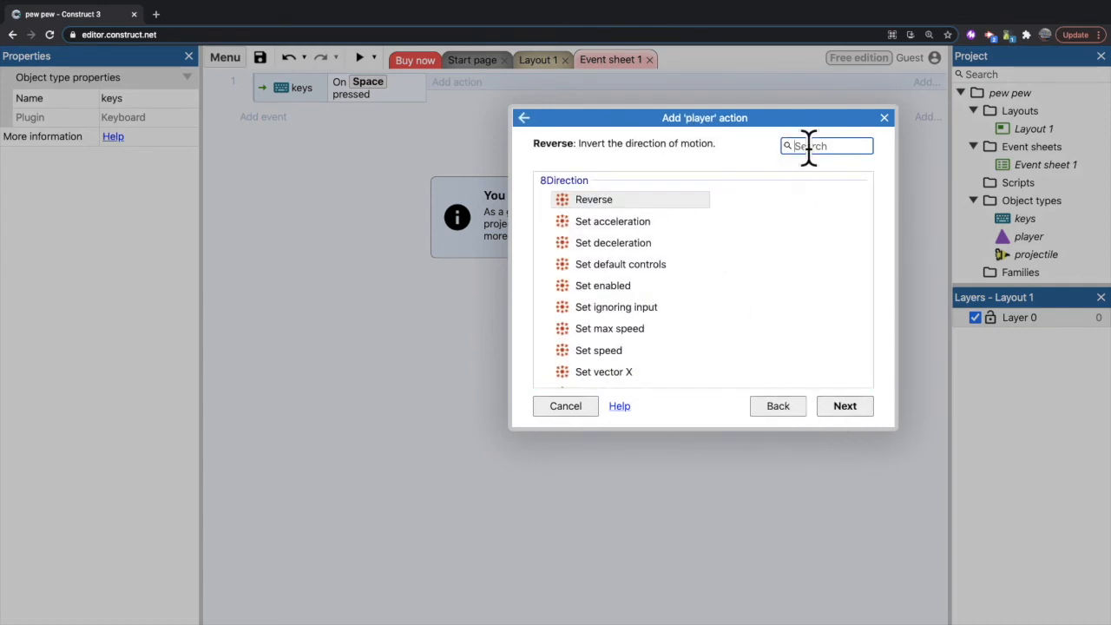
text(spaw)
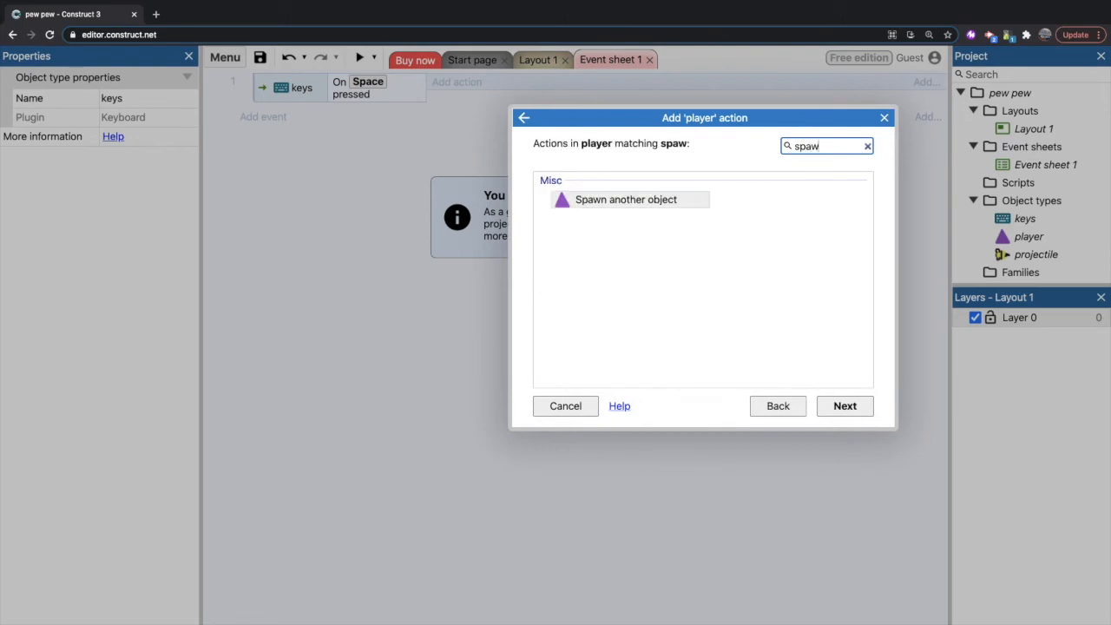
click(649, 201)
click(842, 407)
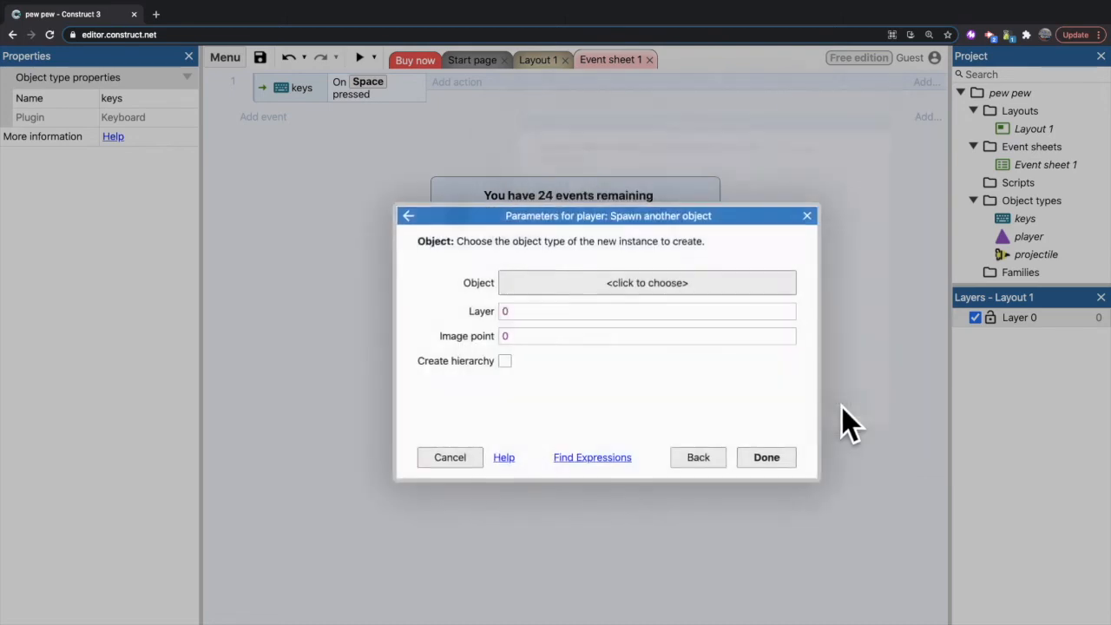
click(598, 286)
click(597, 295)
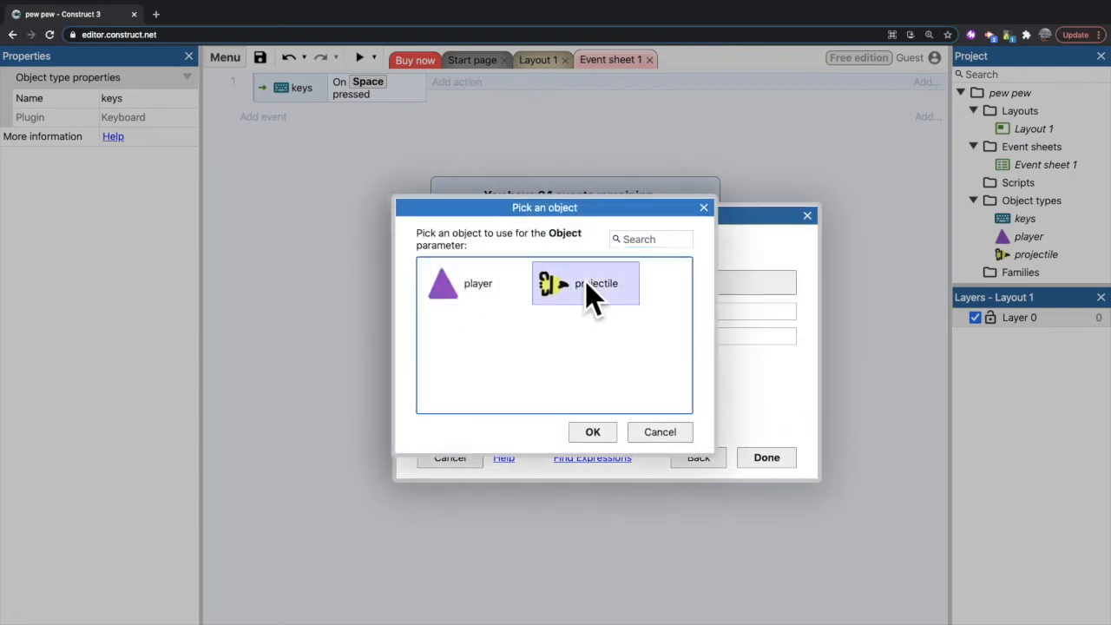
click(590, 433)
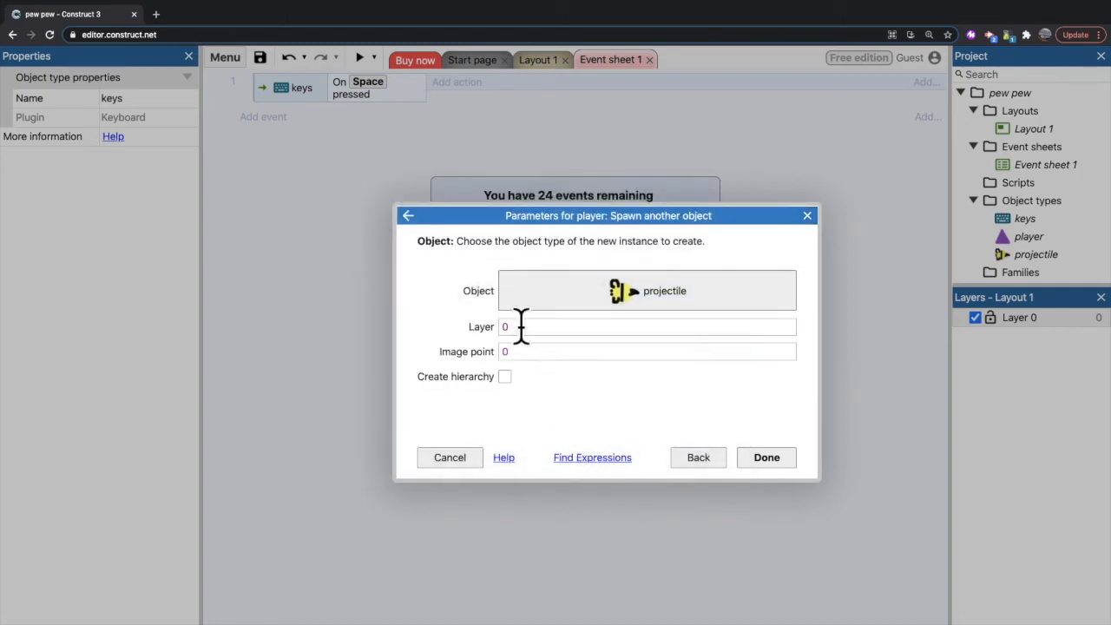
click(769, 462)
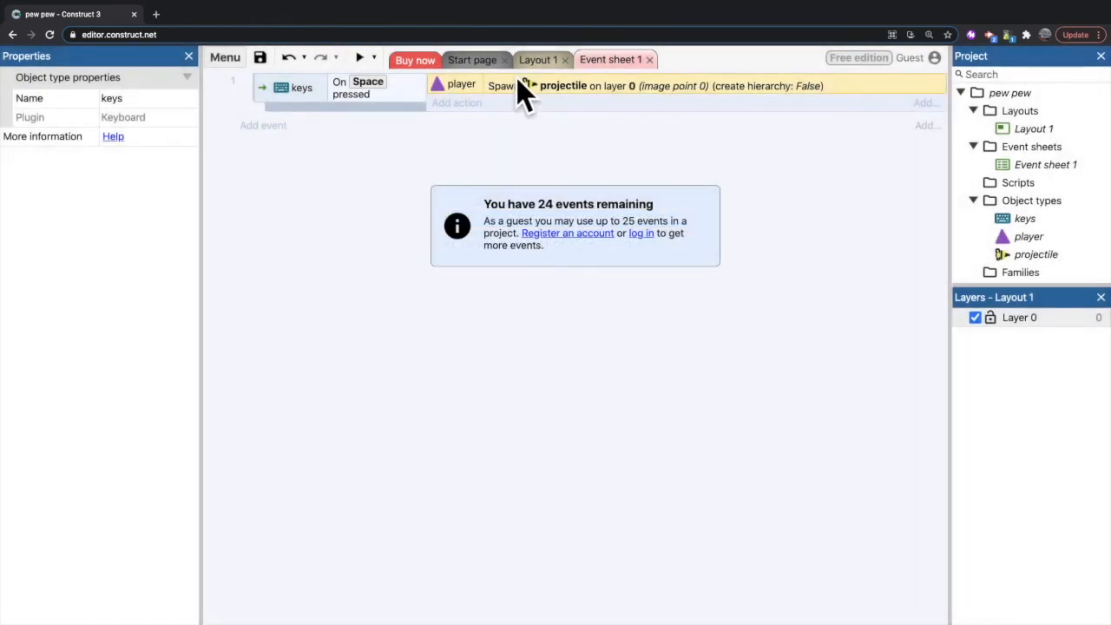
- Preview Layout 1, test firing projectiles with Space while moving the player left and right, and close the preview
click(539, 61)
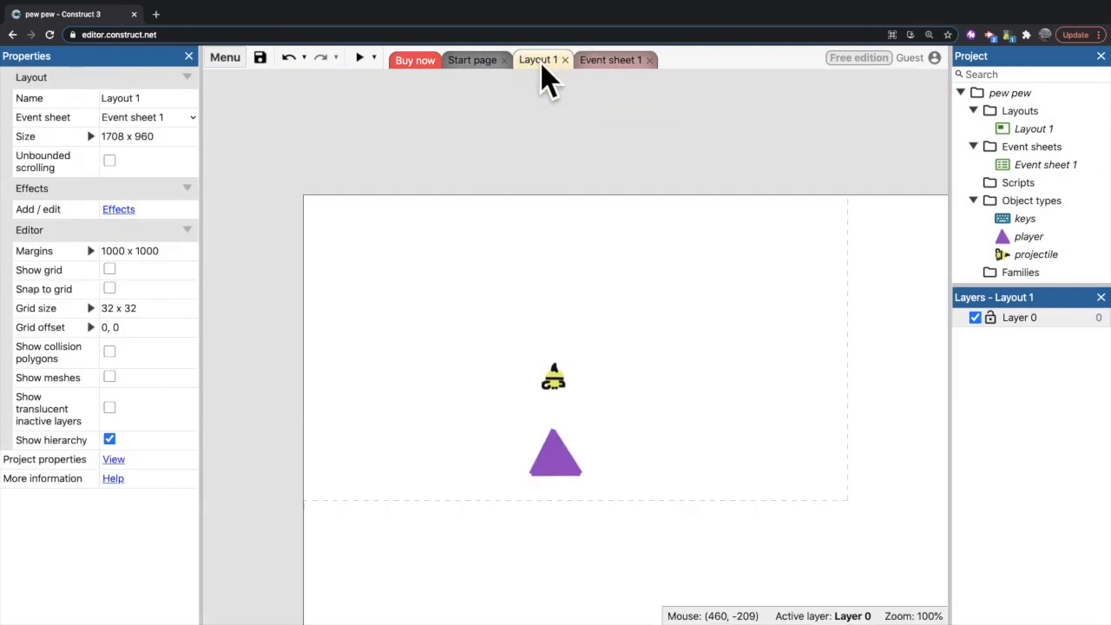
click(359, 57)
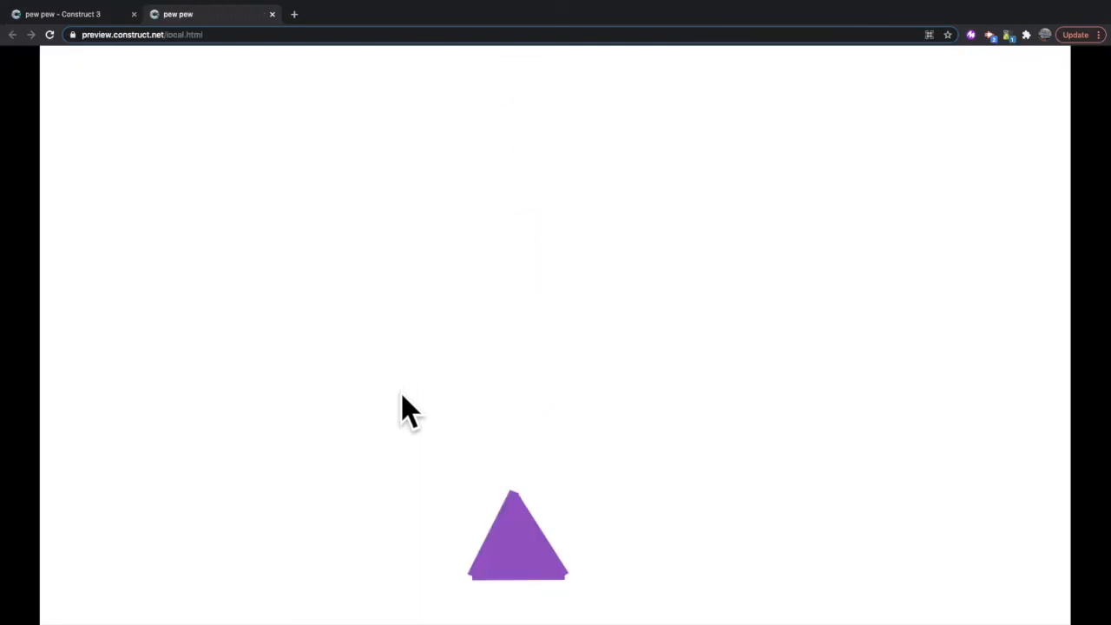
key(space)
key(space)
key(Right)
key(Left)
key(space)
key(space)
key(space)
key(space)
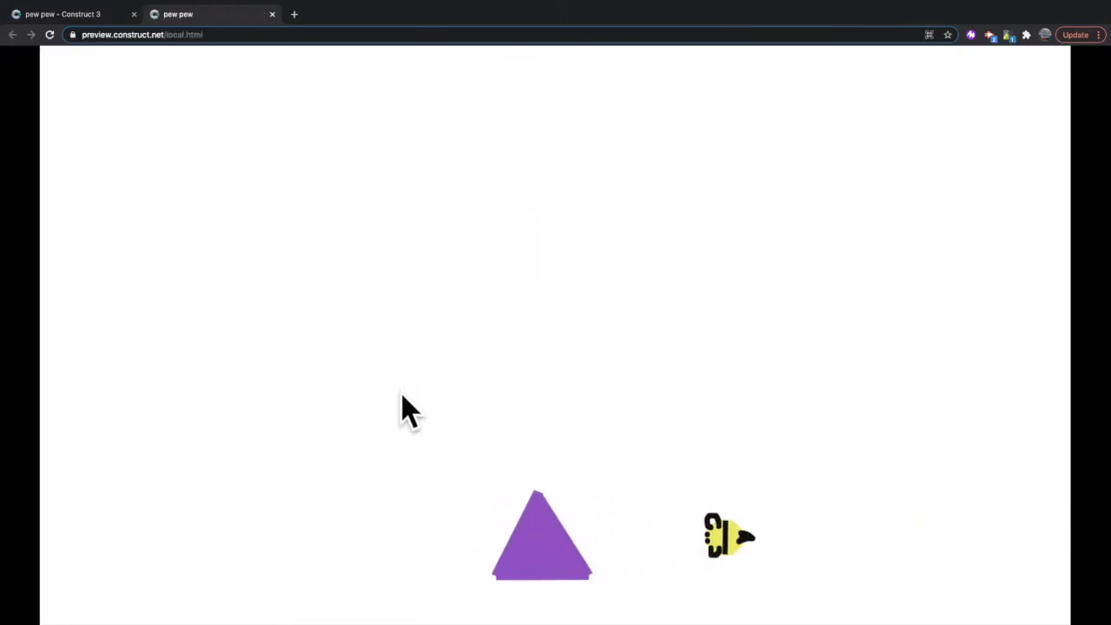
click(272, 14)
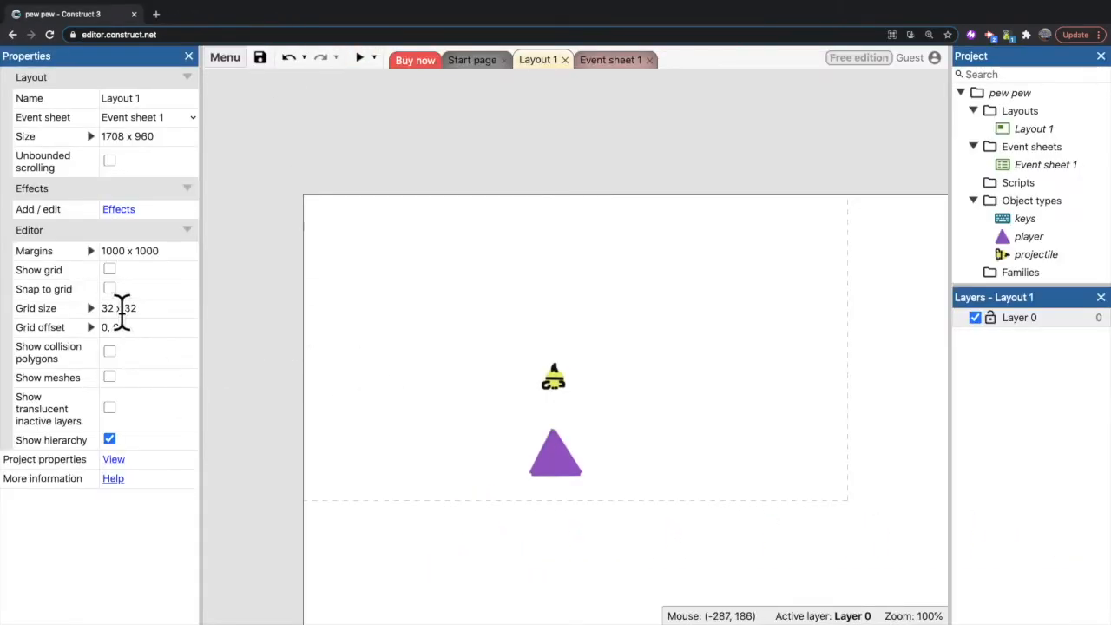
- Disable Set angle in the projectile's Bullet behavior, and preview the game to test the shots
click(556, 386)
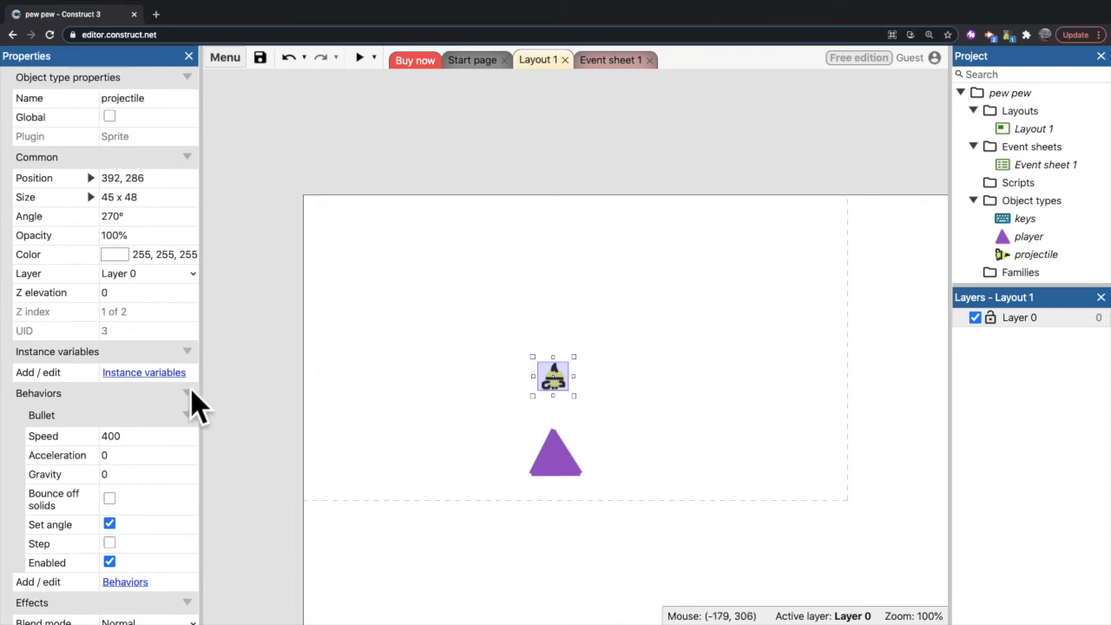
scroll(126, 408, down, 1)
scroll(121, 412, down, 1)
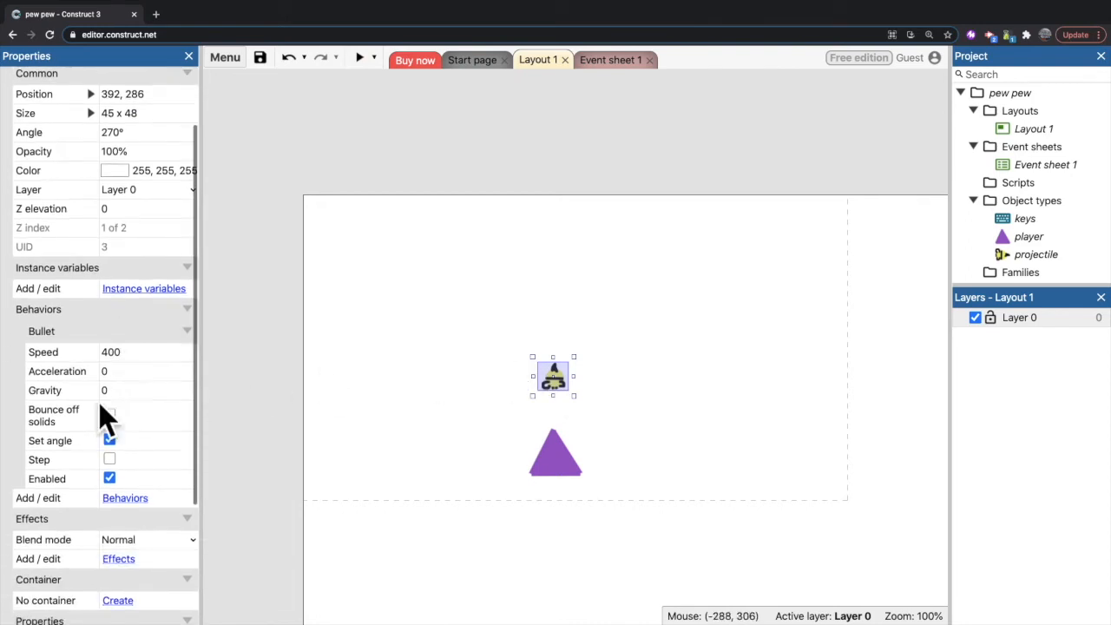
click(69, 440)
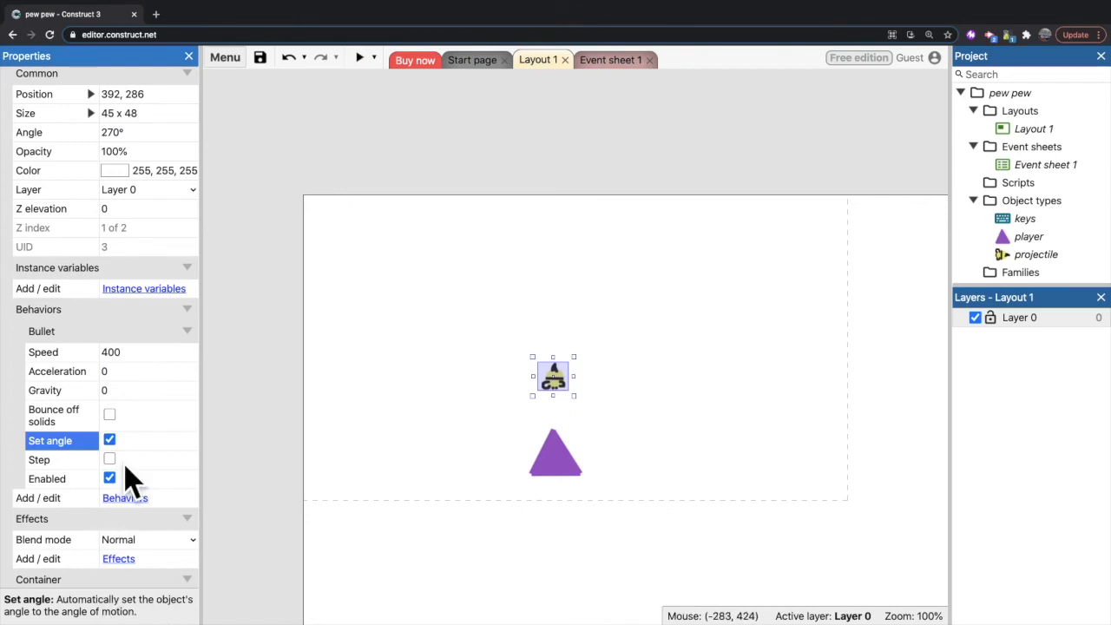
click(110, 440)
click(360, 58)
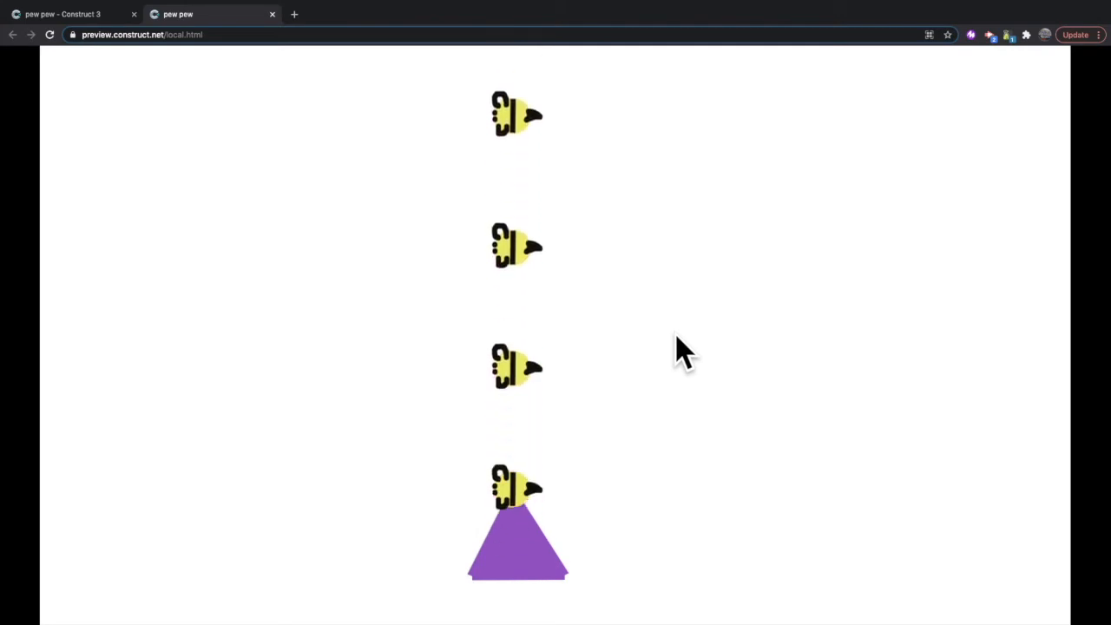
click(273, 15)
- Rotate the projectile instance to an angle of 0°, and preview the game to check its flight direction
click(546, 350)
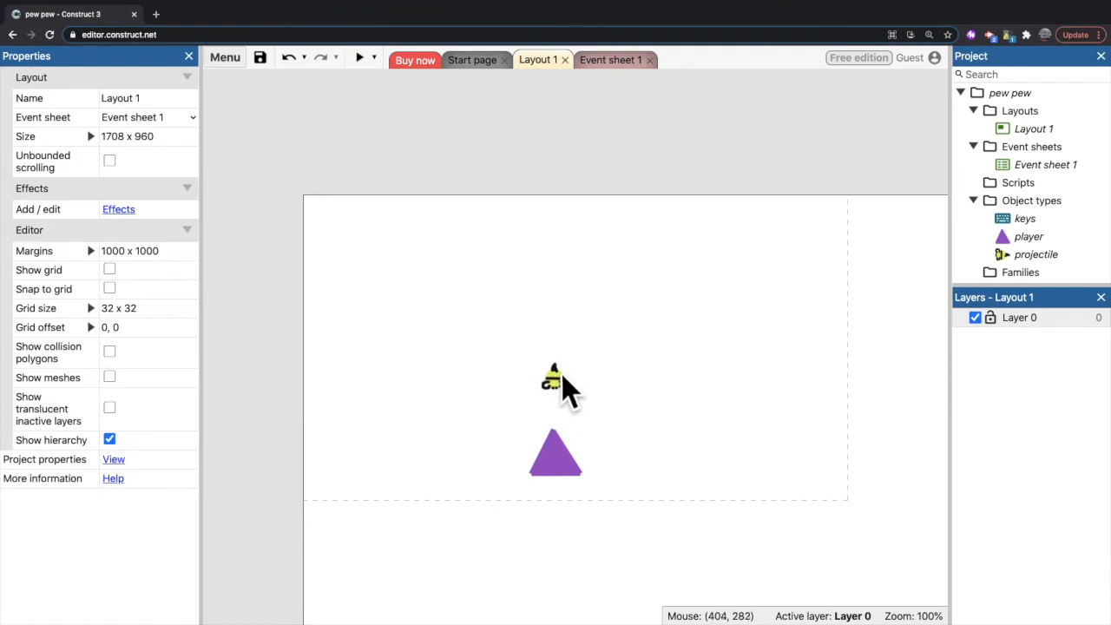
click(561, 375)
drag(550, 360, 636, 375)
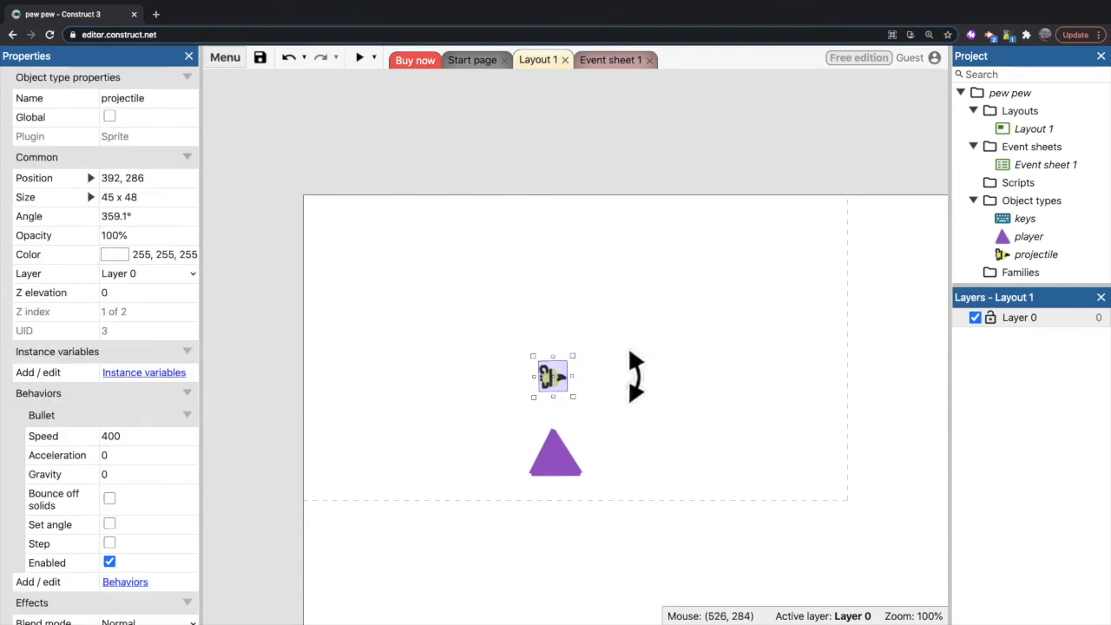
click(191, 217)
text(0)
key(Tab)
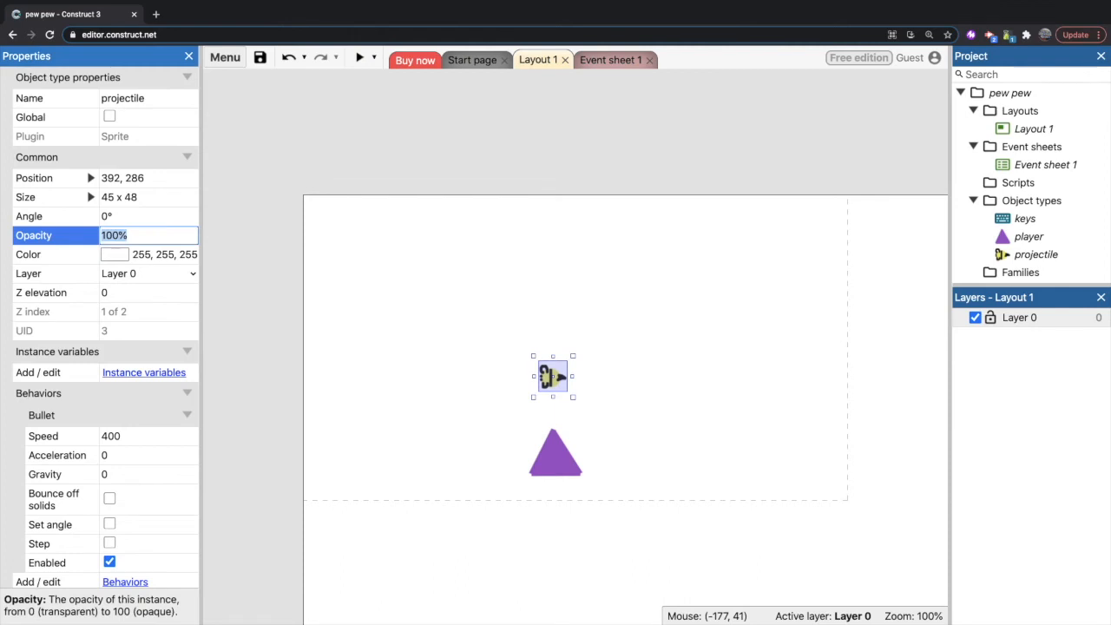
click(357, 58)
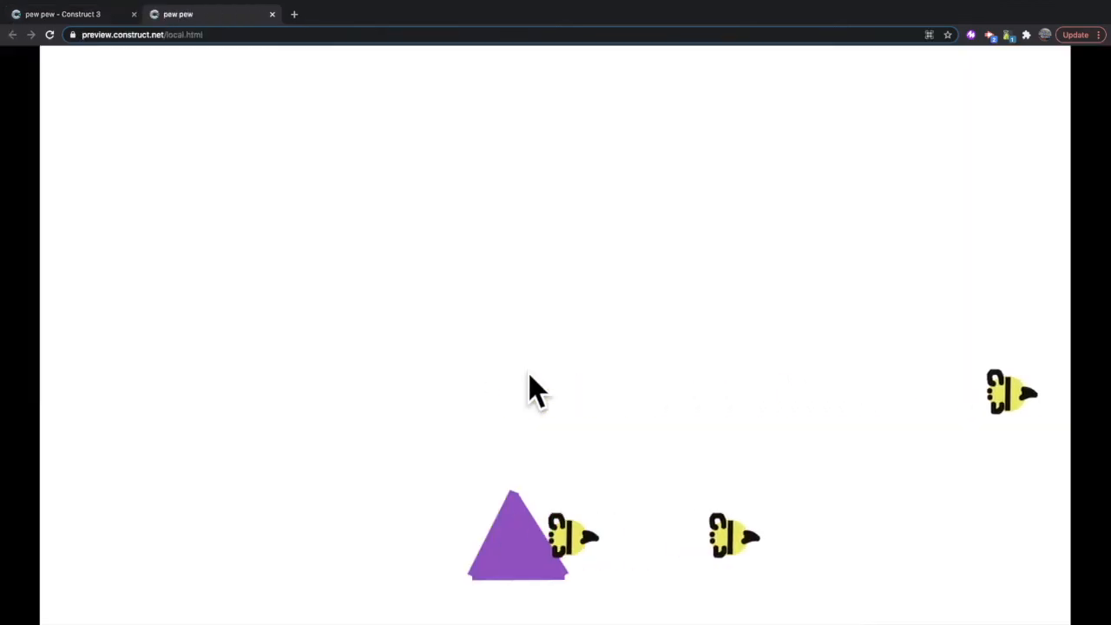
click(273, 14)
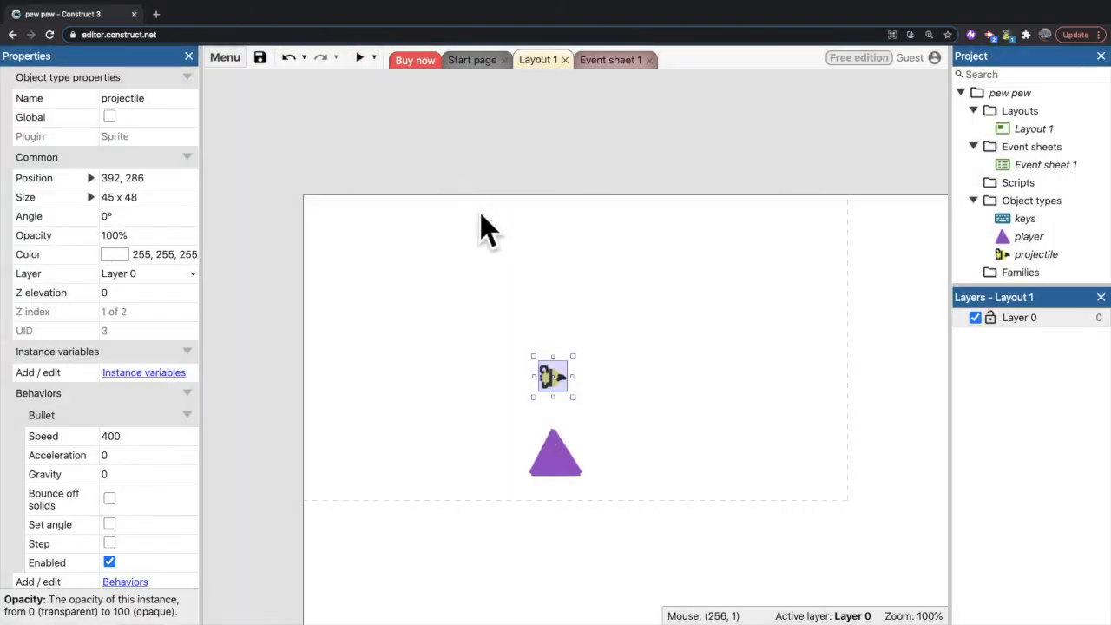
- Rotate the projectile's sprite image counterclockwise so its stinger points up, and preview the game
double_click(553, 378)
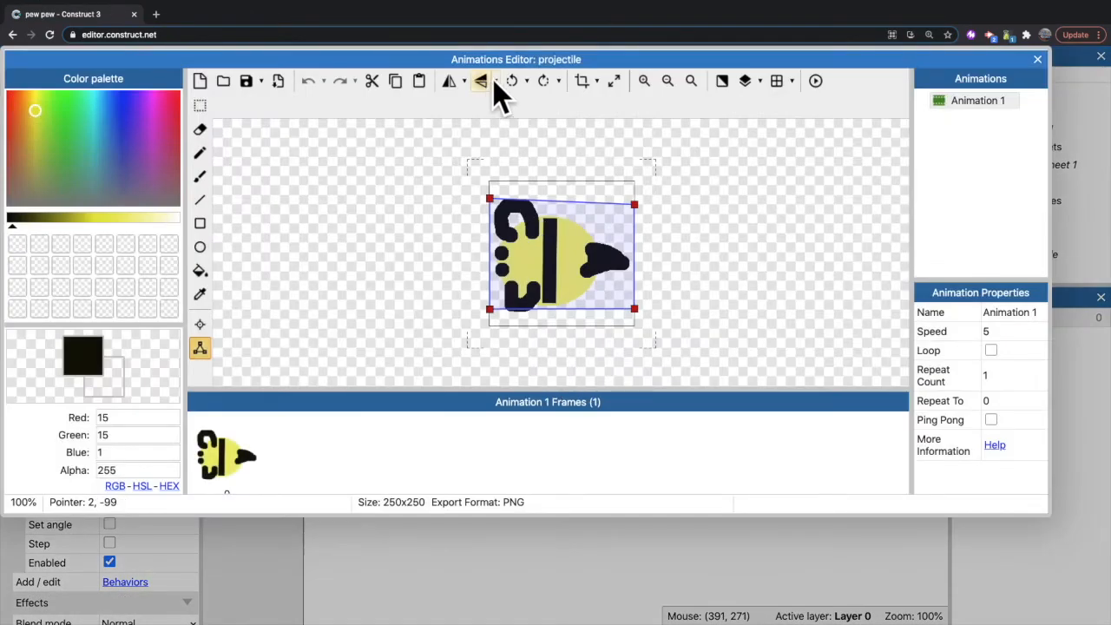
click(512, 80)
click(1037, 64)
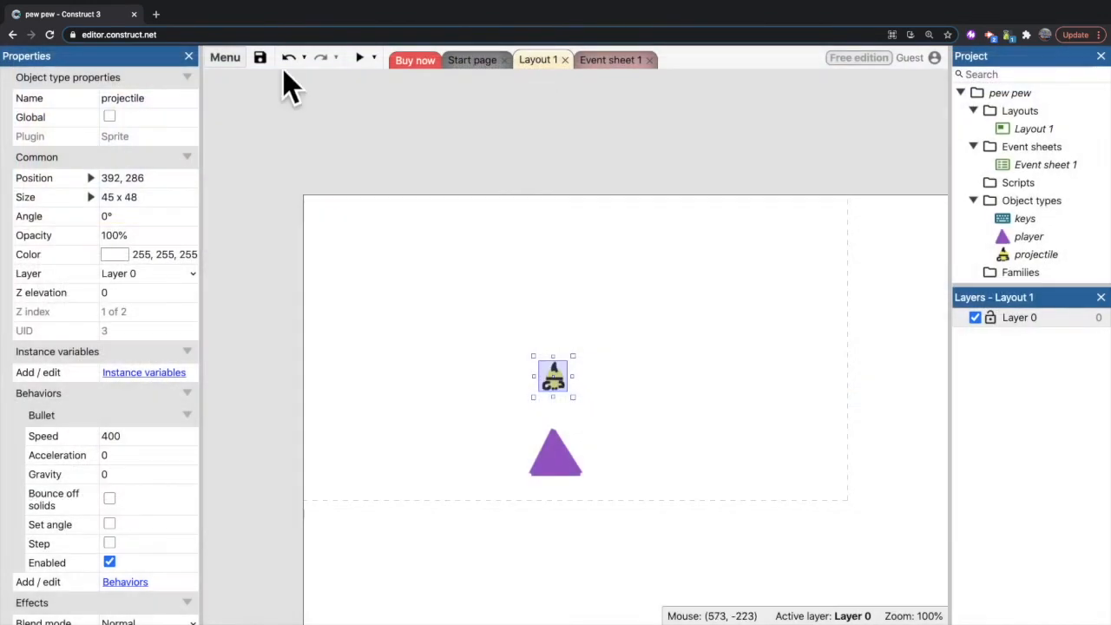
click(355, 58)
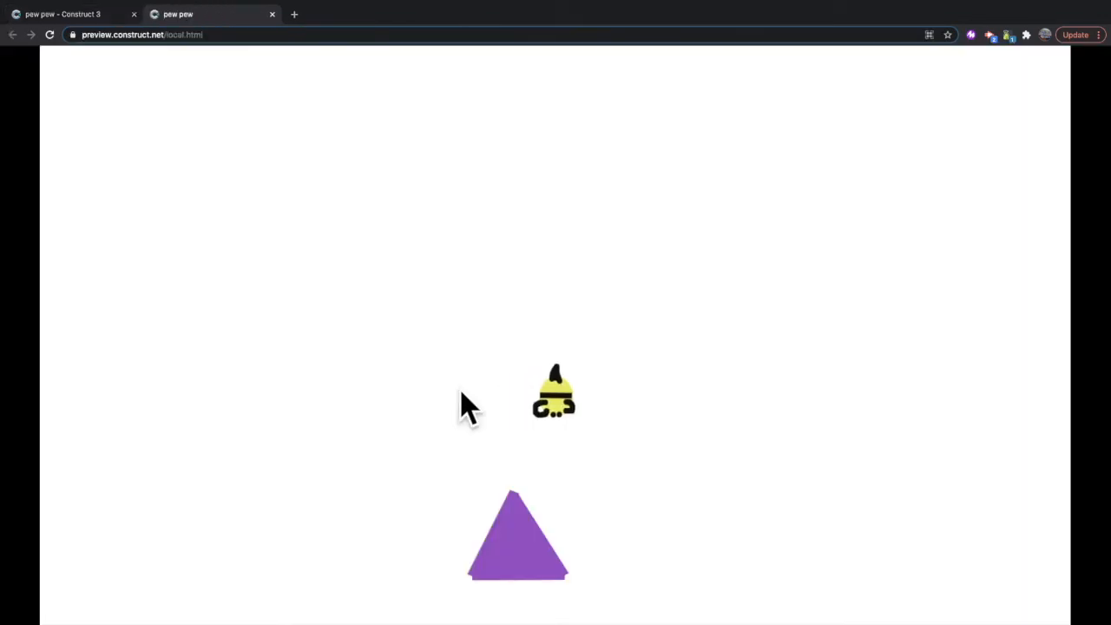
click(273, 15)
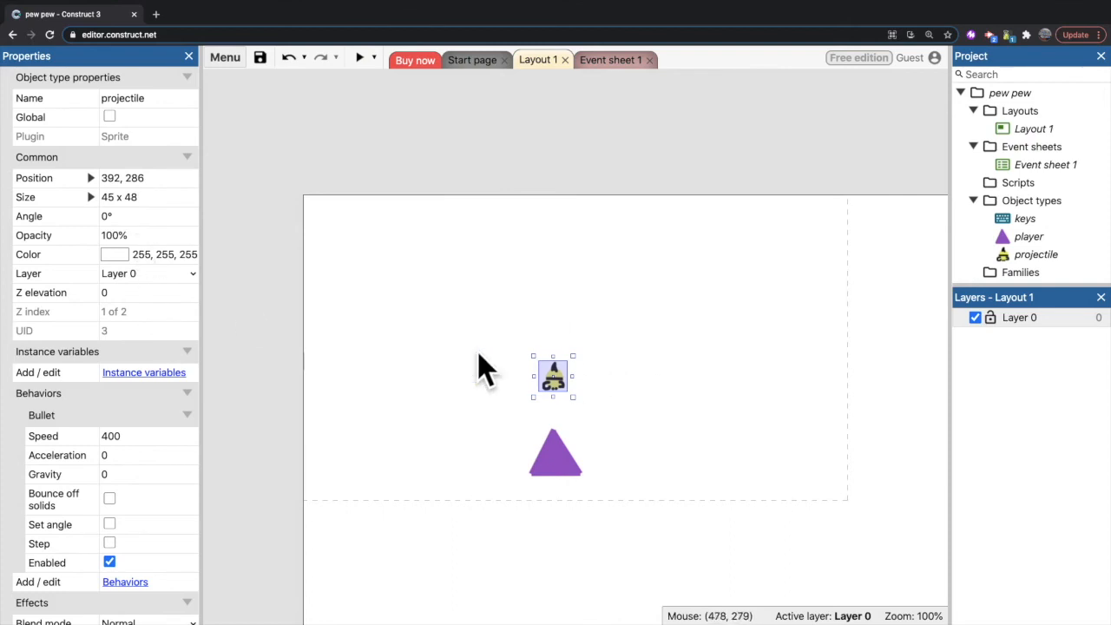
- Set the projectile instance's angle to 270°
scroll(118, 438, down, 3)
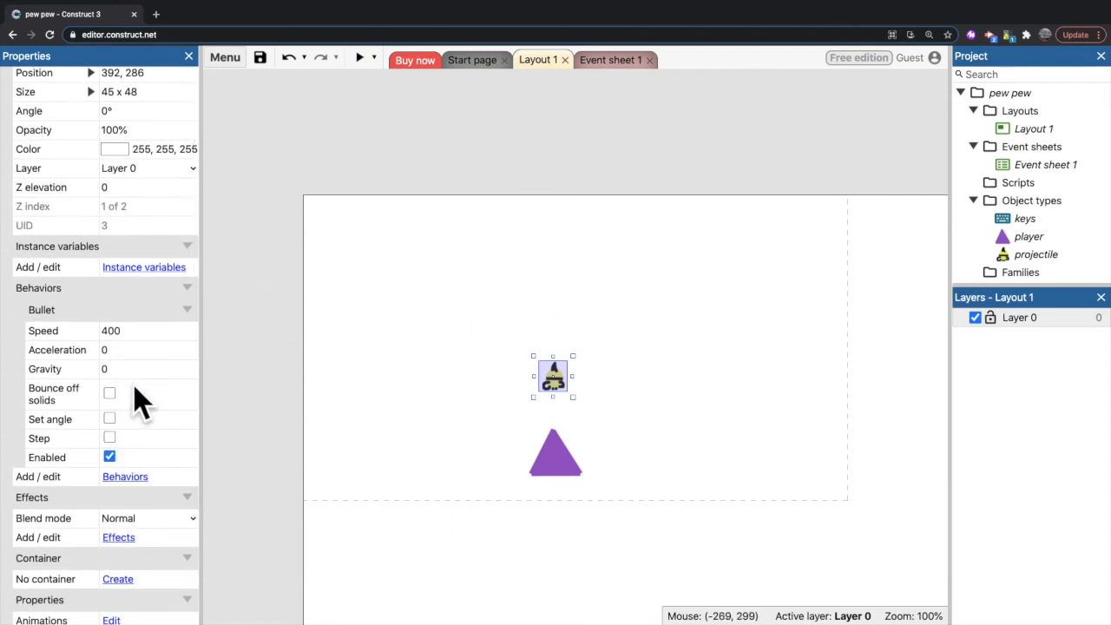
scroll(139, 382, up, 3)
click(132, 219)
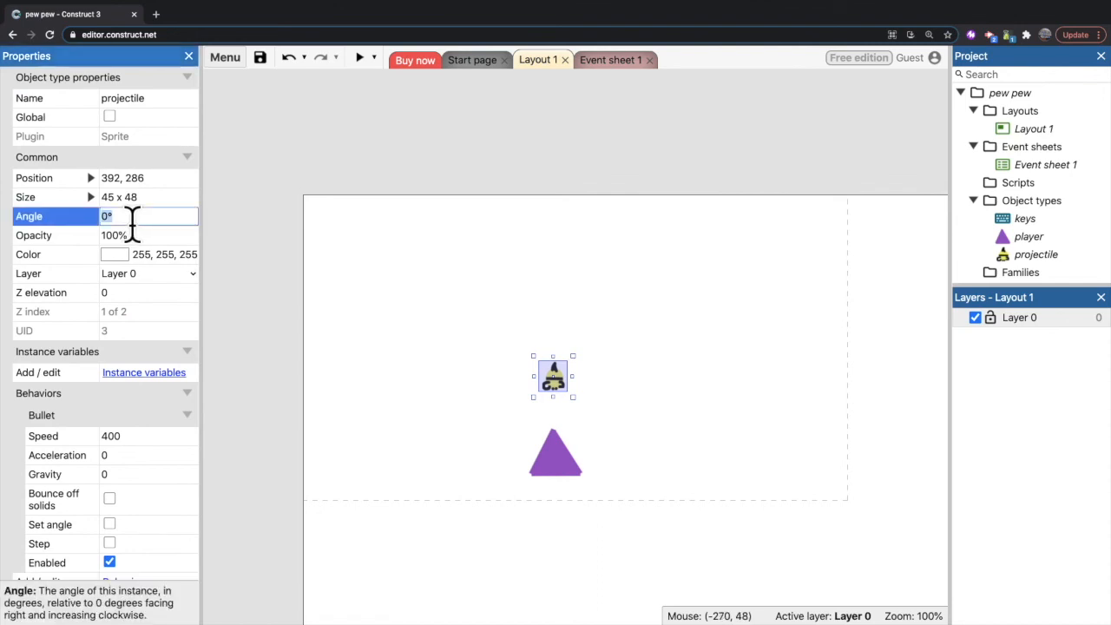
key(Tab)
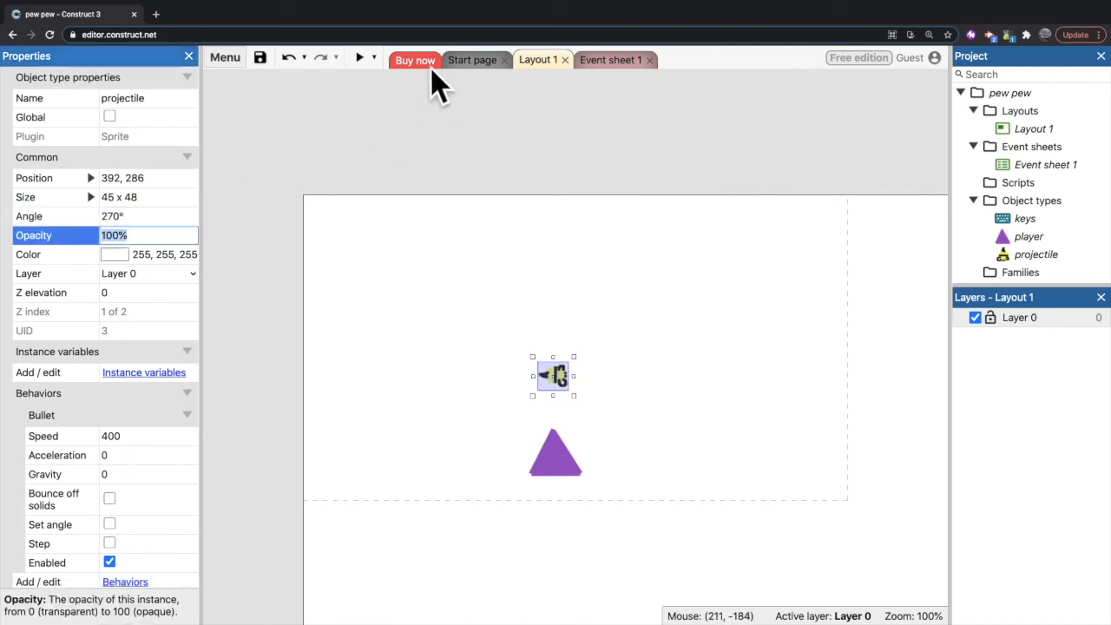
- Preview the game, fire projectiles with Space while moving the player left and right, and close the preview
click(358, 58)
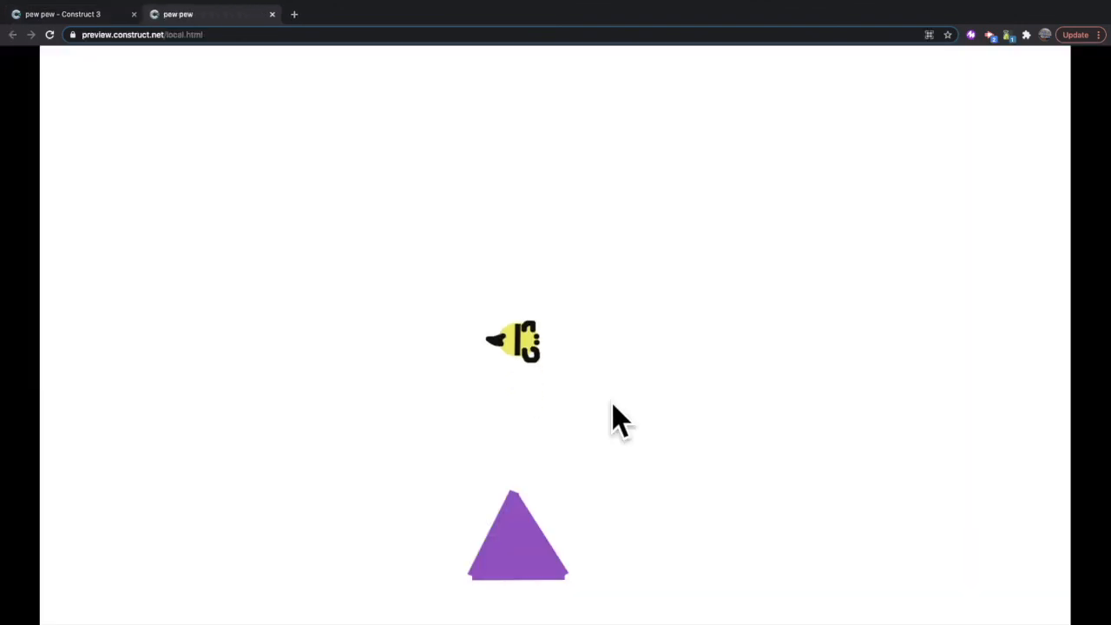
key(space)
key(space)
key(space)
key(Left)
key(space)
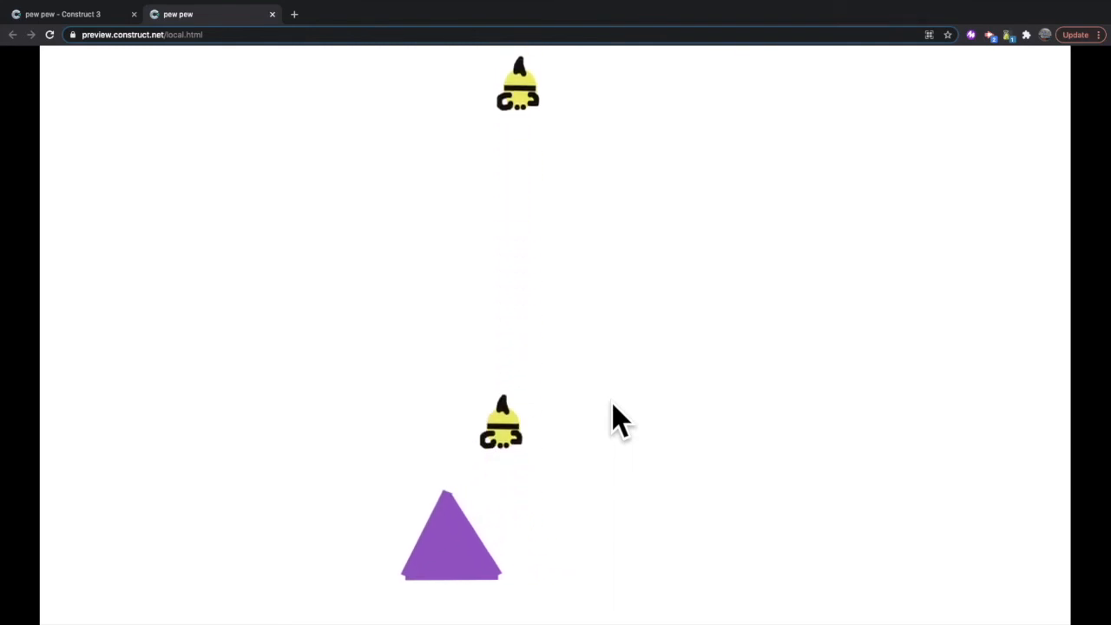
key(Right)
key(space)
key(Right)
key(space)
key(space)
key(space)
key(space)
key(space)
key(Left)
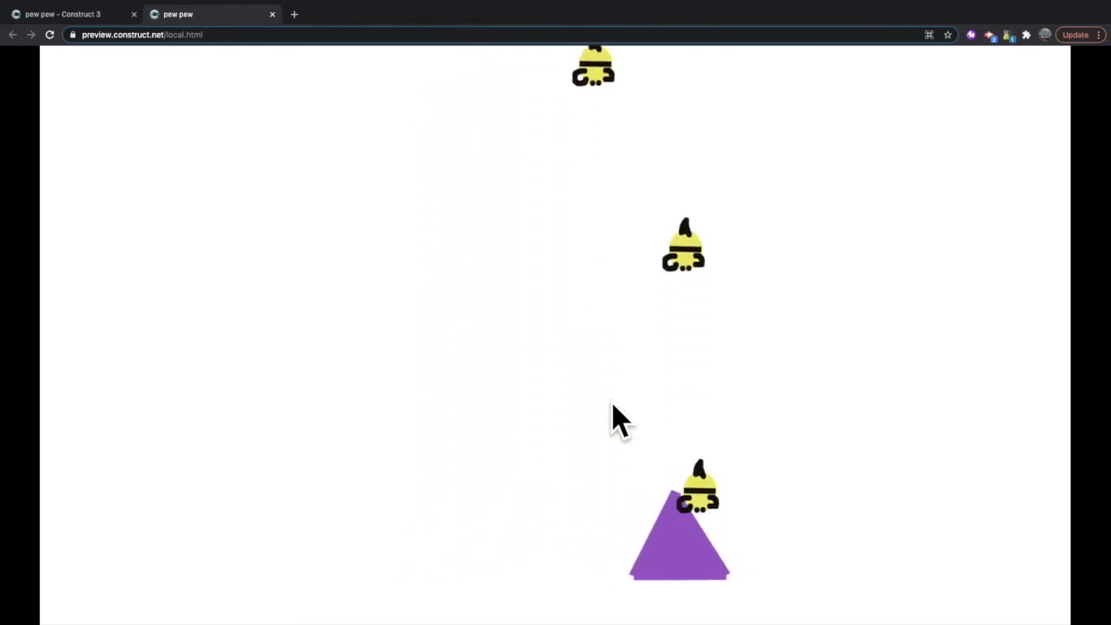
key(space)
key(space)
key(space)
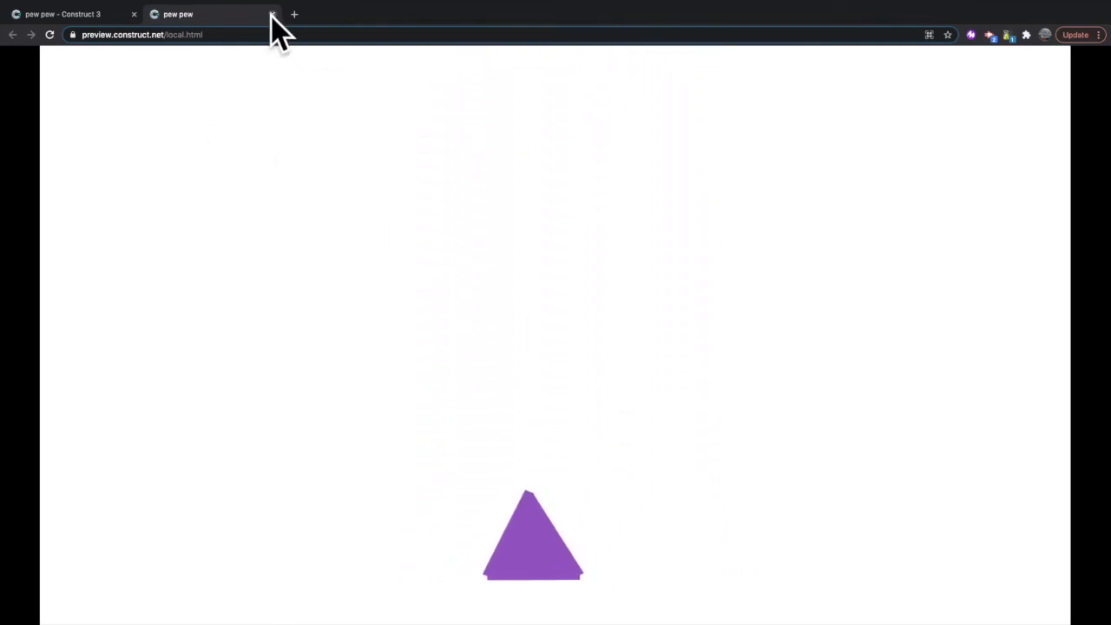
click(272, 14)
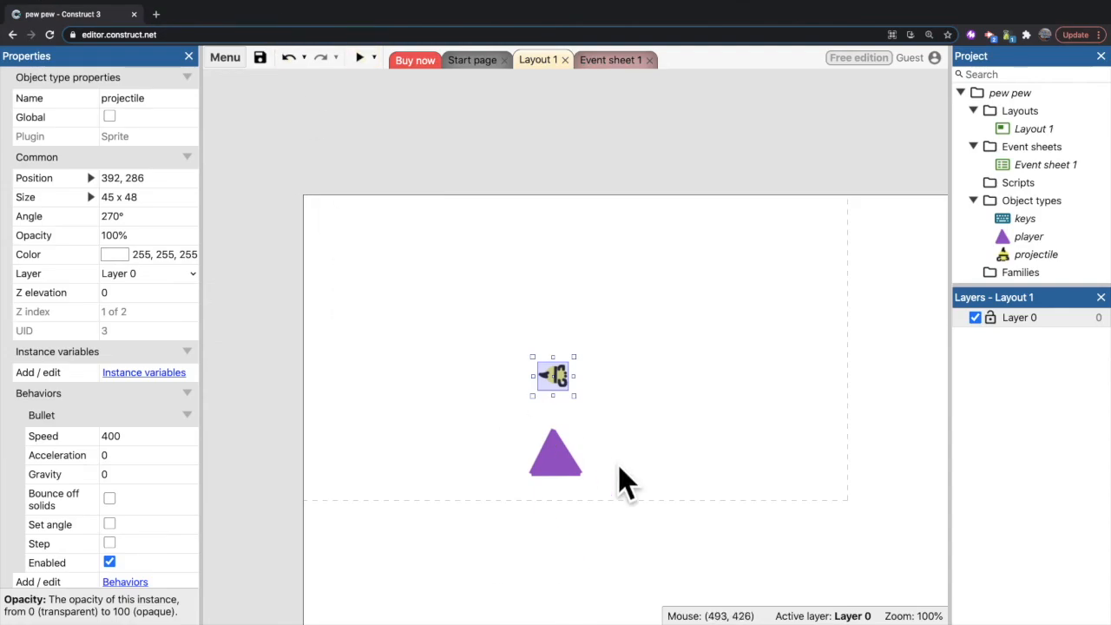
- Examine the projectile's instance angle, Bullet settings and the orientation of its sprite image
click(115, 216)
double_click(554, 376)
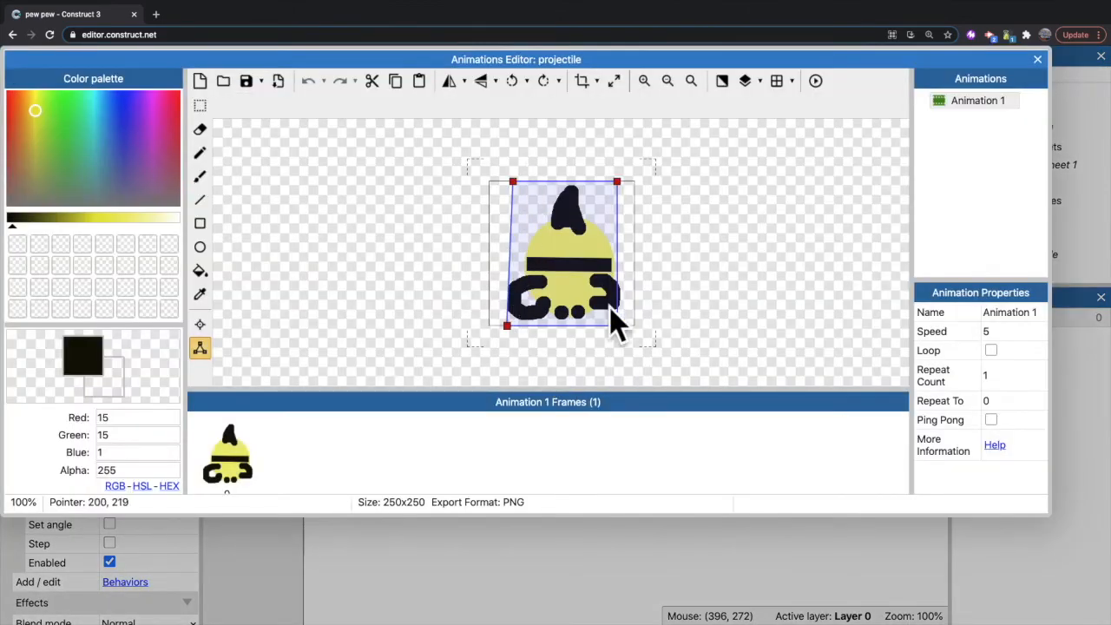
click(1037, 59)
click(499, 374)
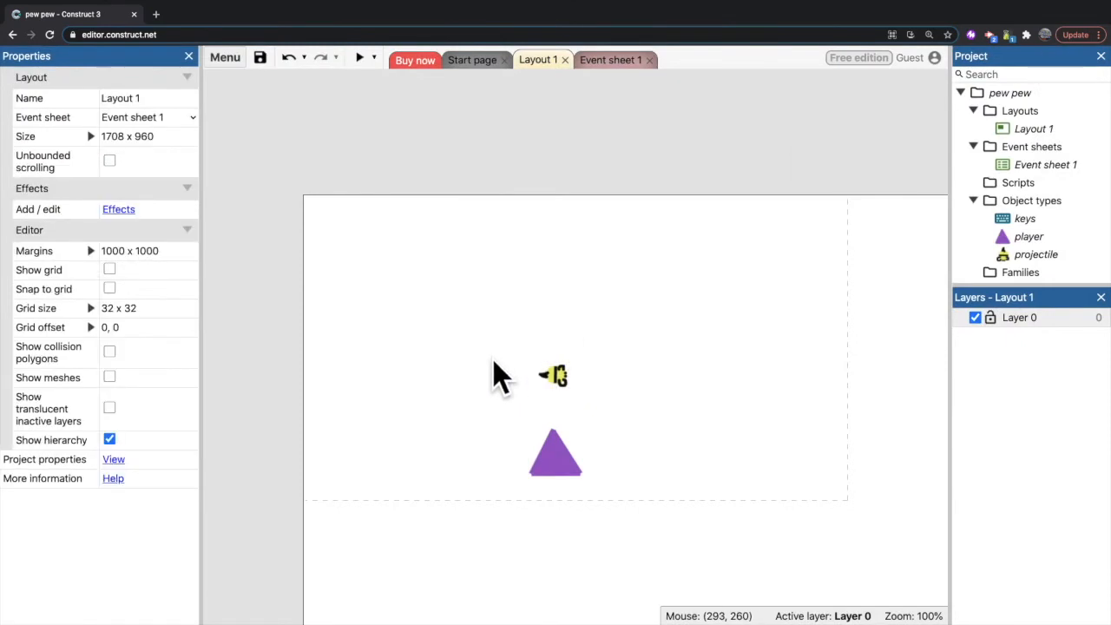
click(556, 378)
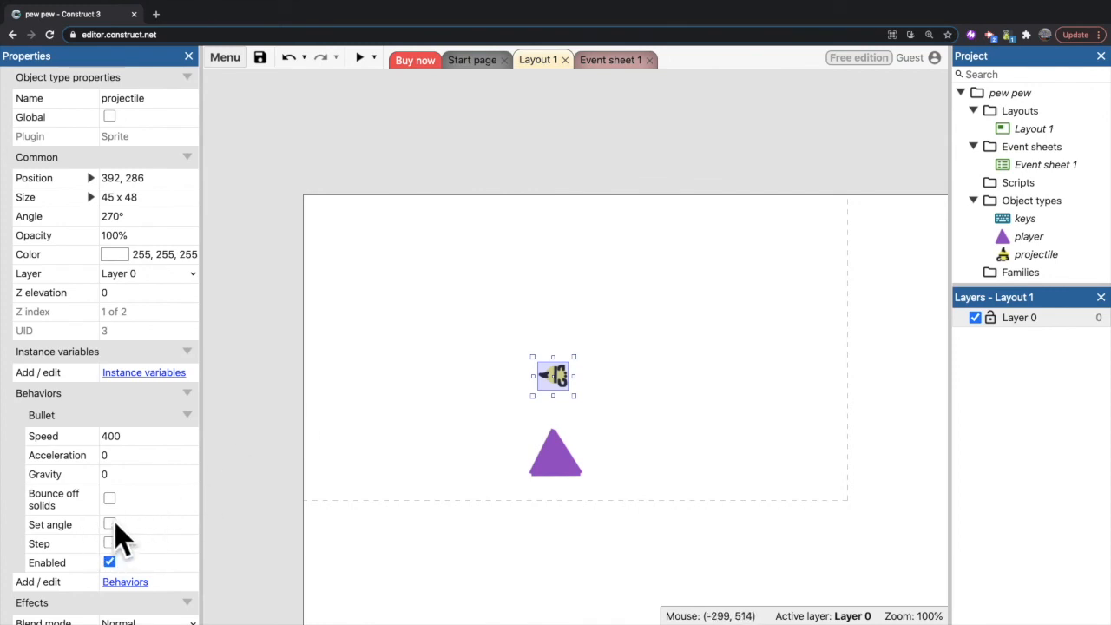
double_click(550, 375)
click(1037, 59)
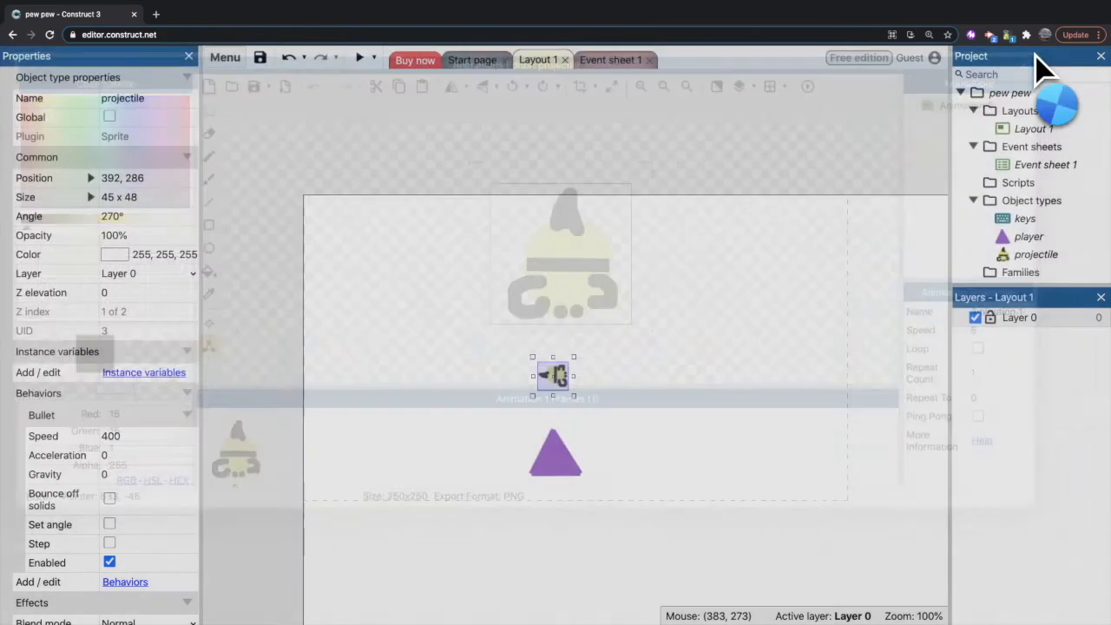
- Select the player triangle, preview the game to check the player's starting view, and close the preview
click(552, 479)
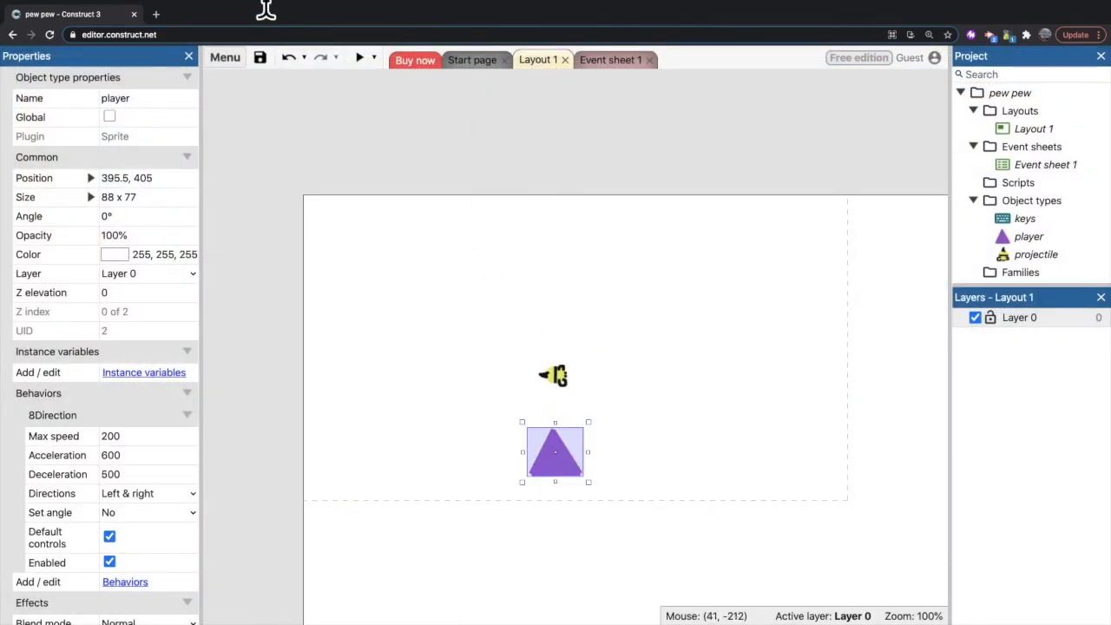
click(360, 58)
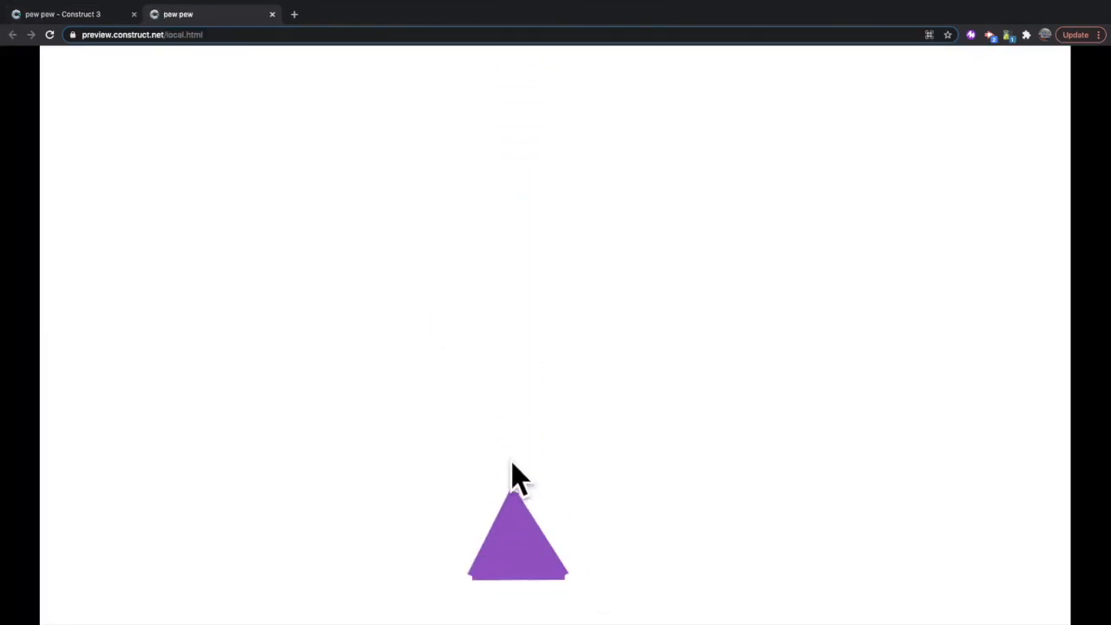
click(272, 14)
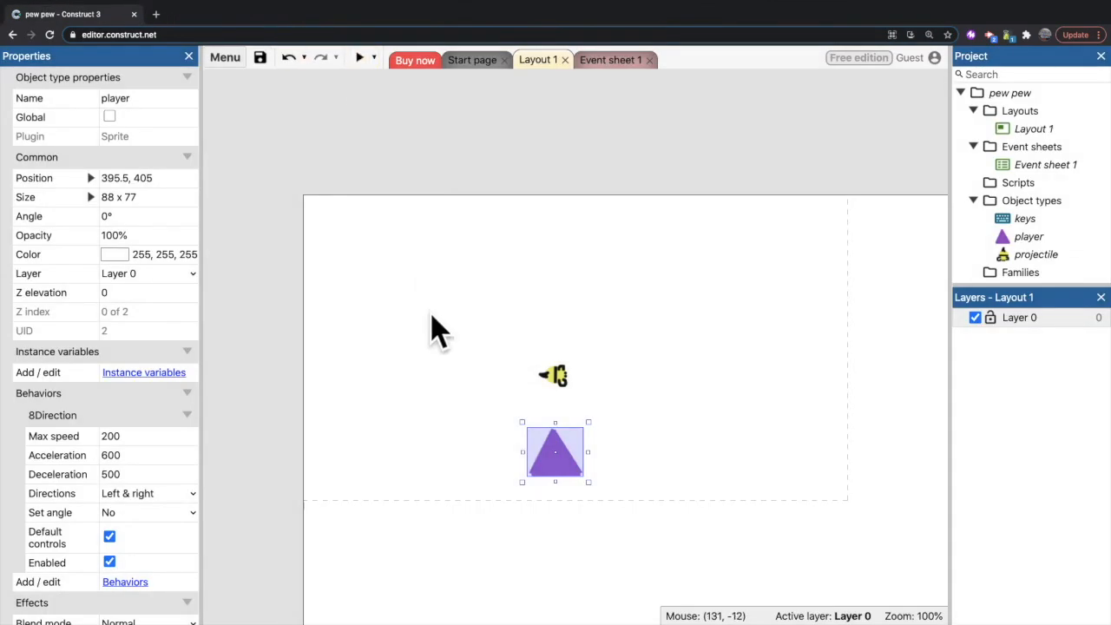
- Open the player's sprite image for editing and add a new image point alongside the origin
click(565, 459)
scroll(106, 390, down, 2)
scroll(106, 390, down, 4)
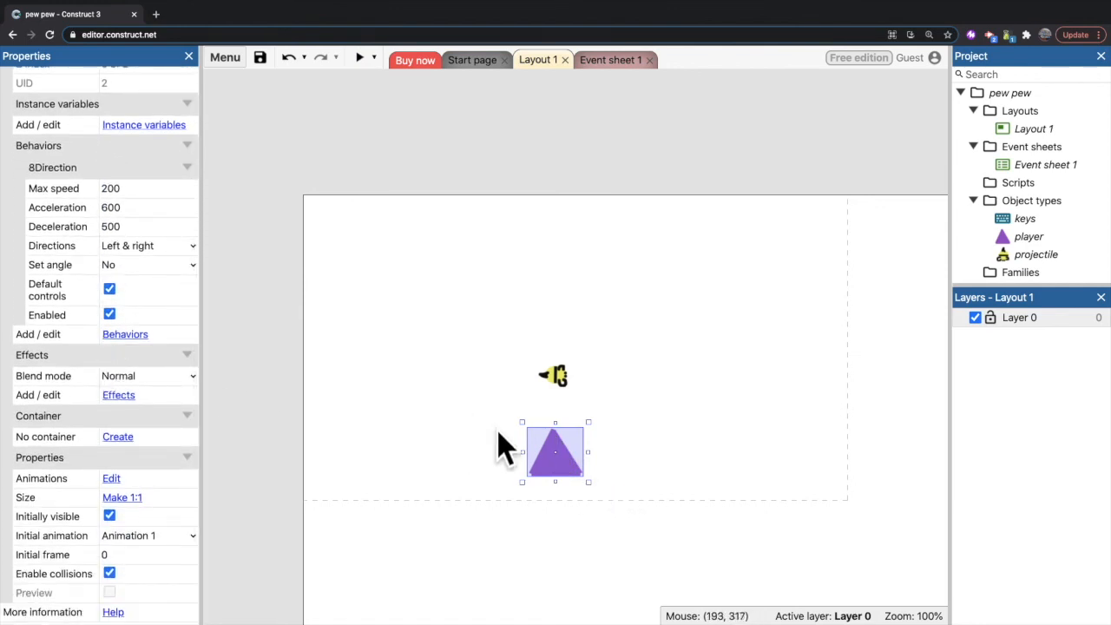
double_click(542, 458)
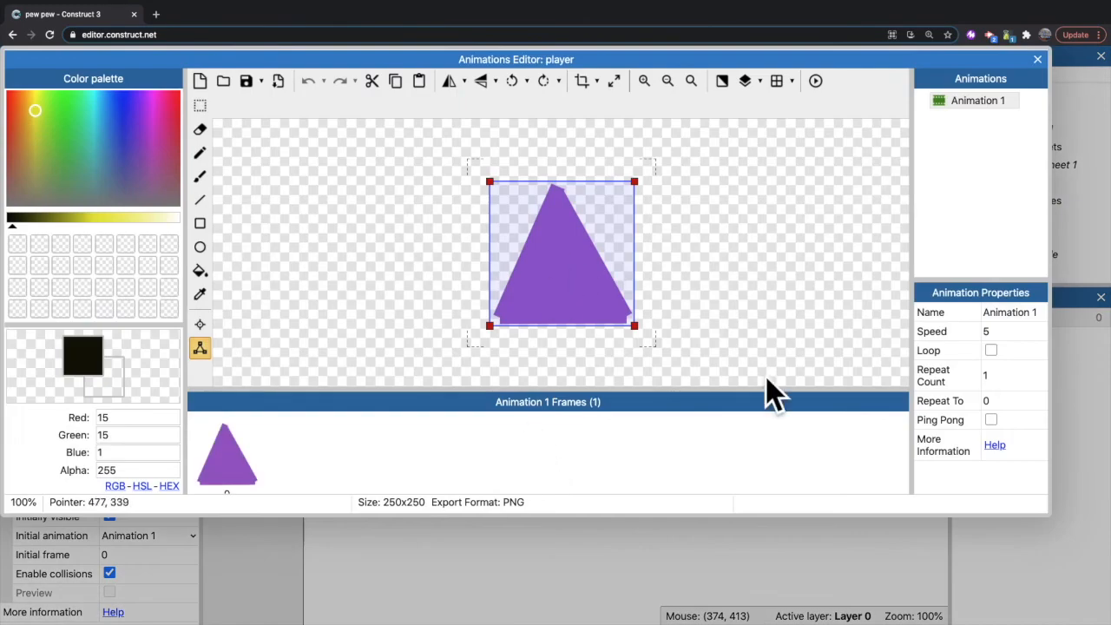
click(198, 323)
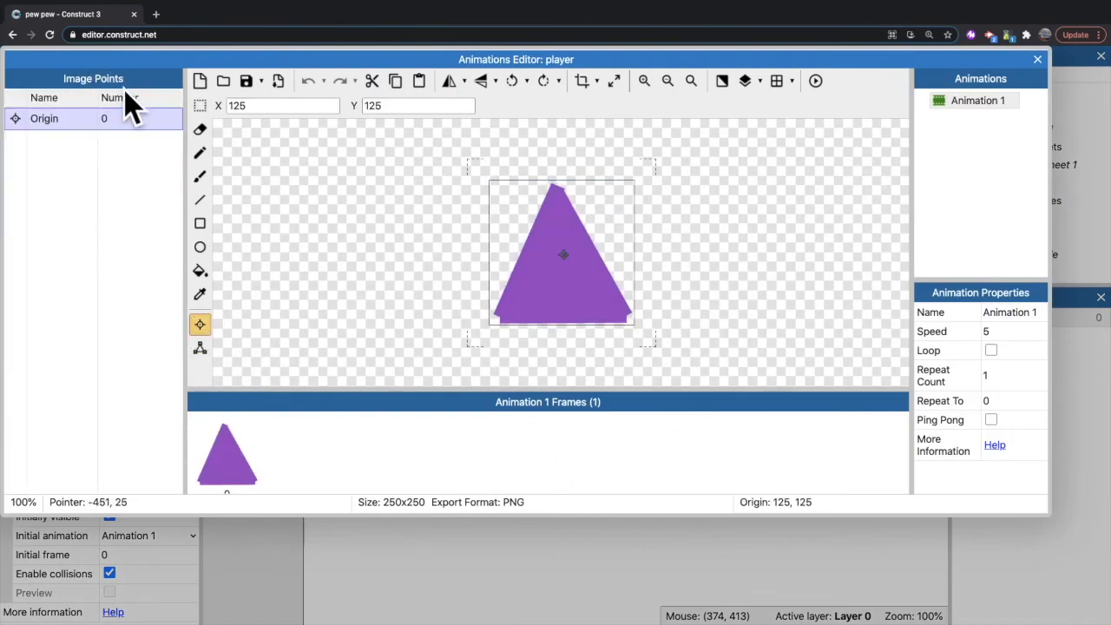
right_click(58, 160)
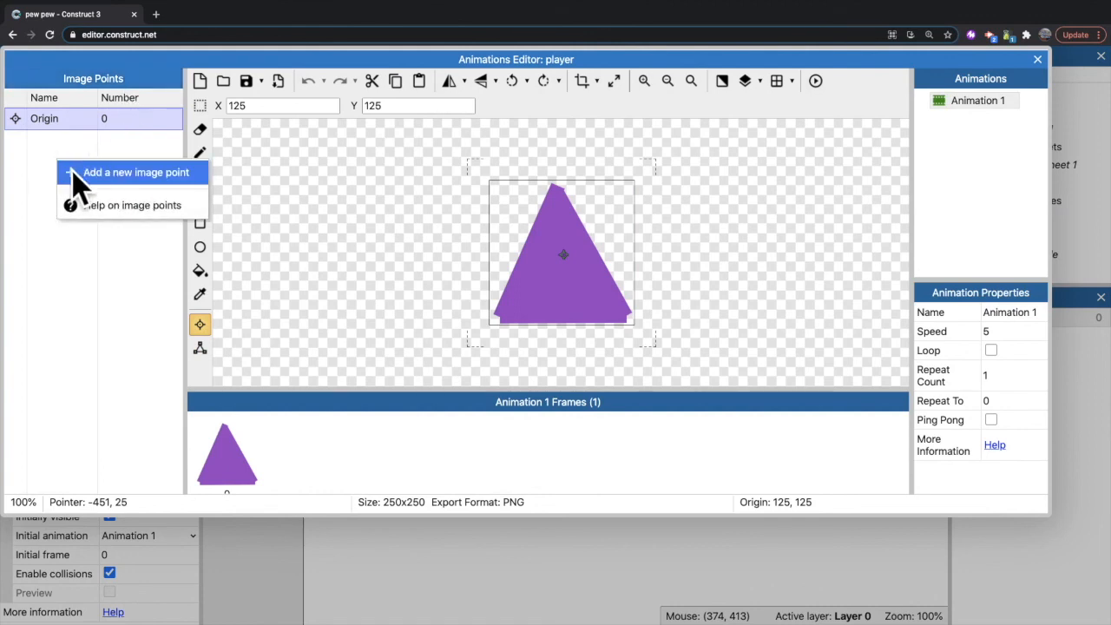
click(124, 172)
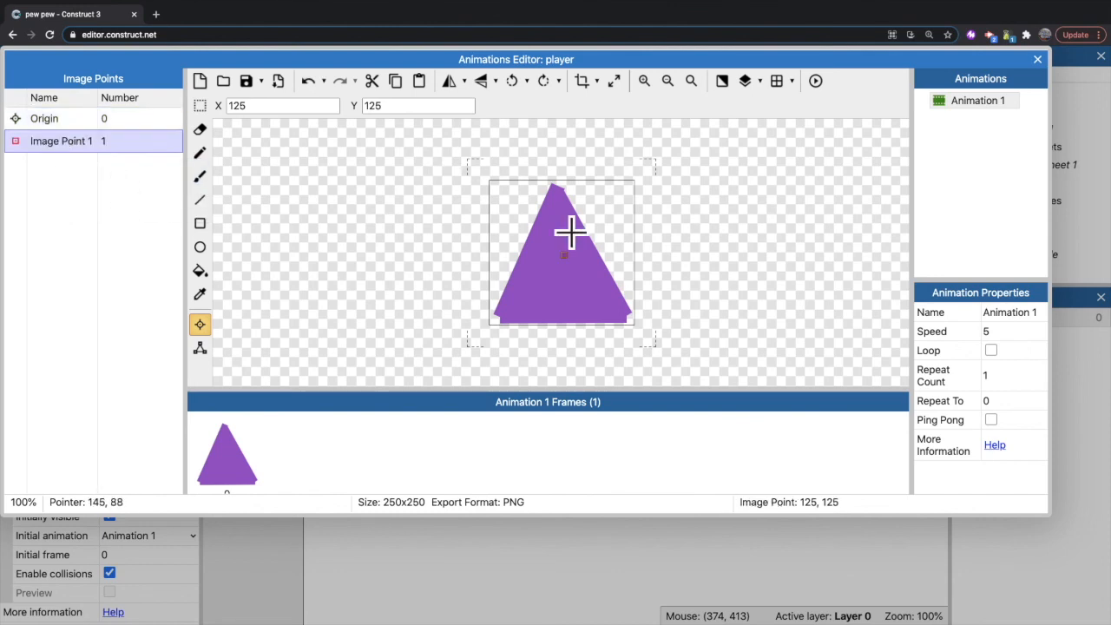
- Place the player's Image Point 1 just above the triangle's tip at about X 115, Y -62, and close the image editor
click(563, 155)
click(538, 165)
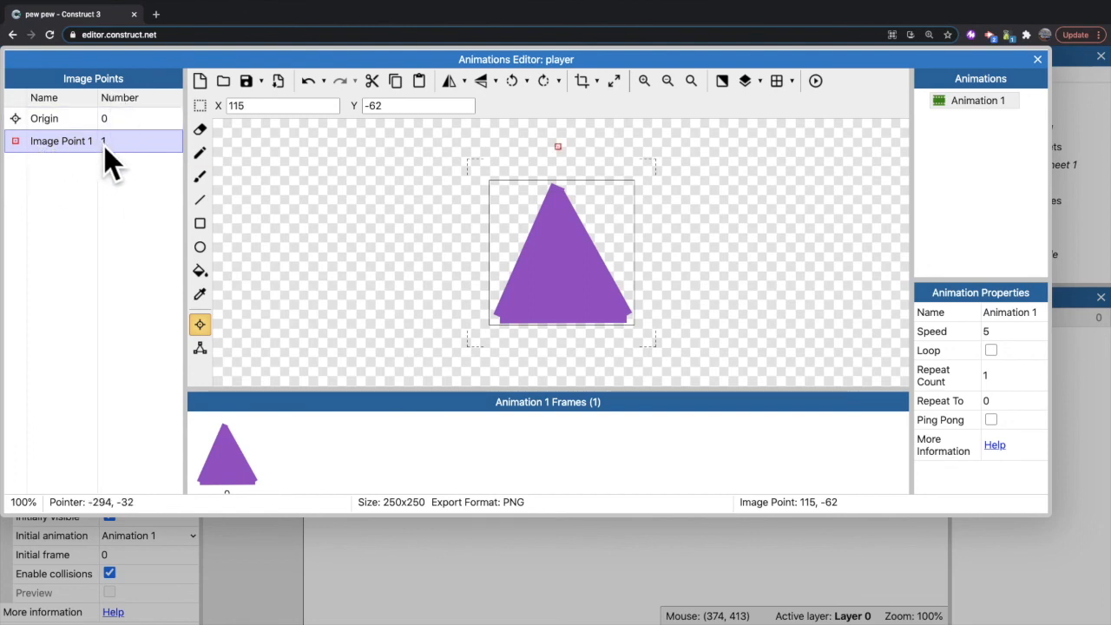
click(1038, 59)
click(764, 319)
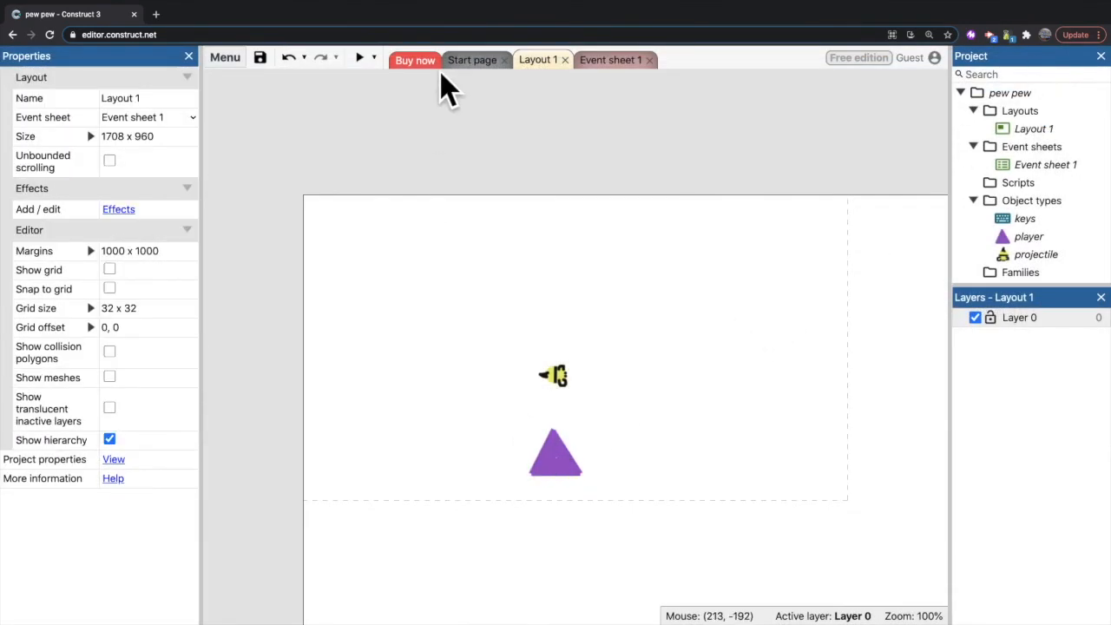
- In Event sheet 1, set the image point of the player's Spawn projectile action to 1
click(606, 61)
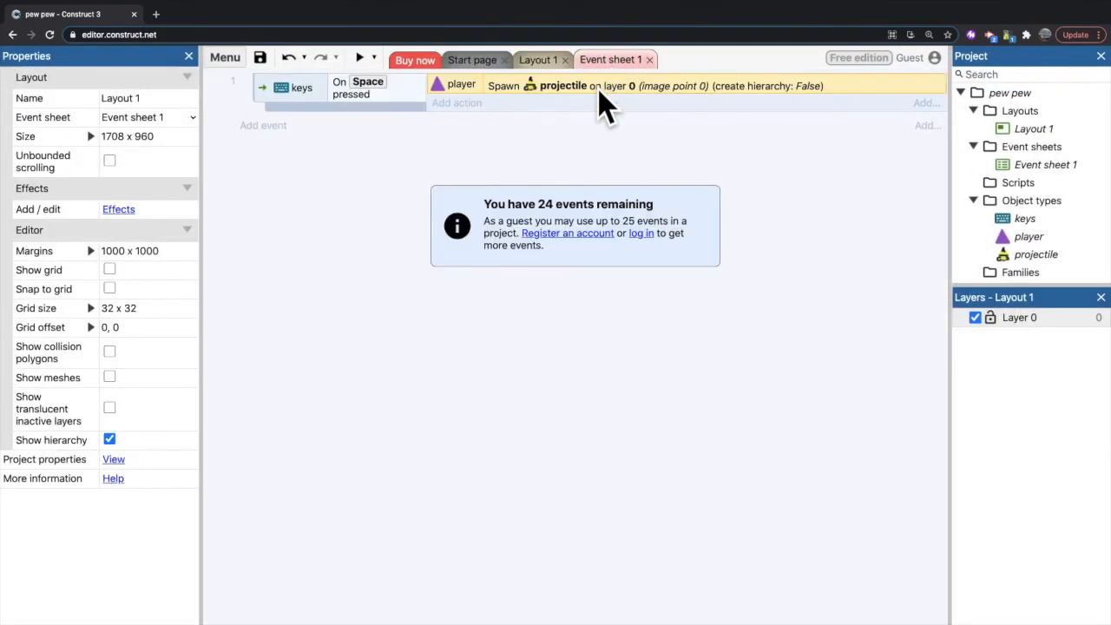
double_click(599, 91)
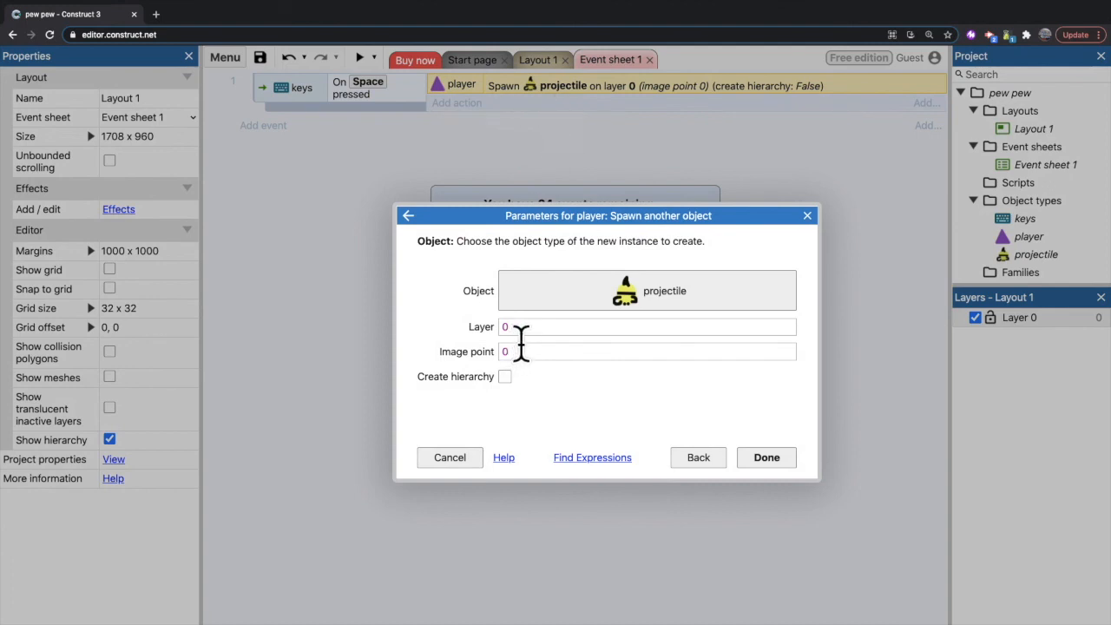
click(524, 351)
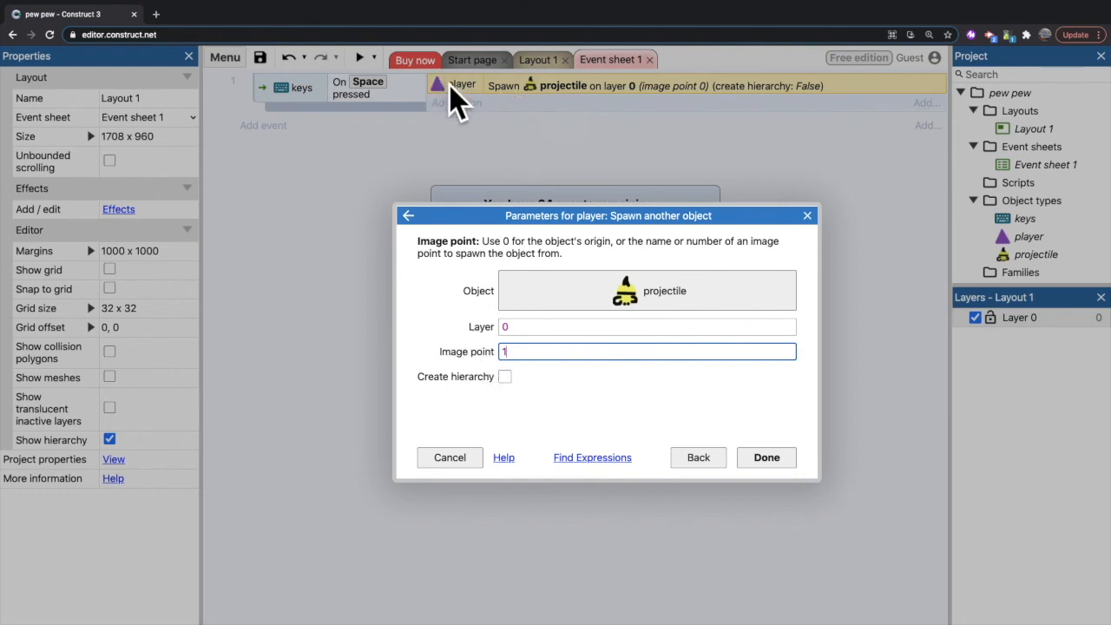
click(769, 461)
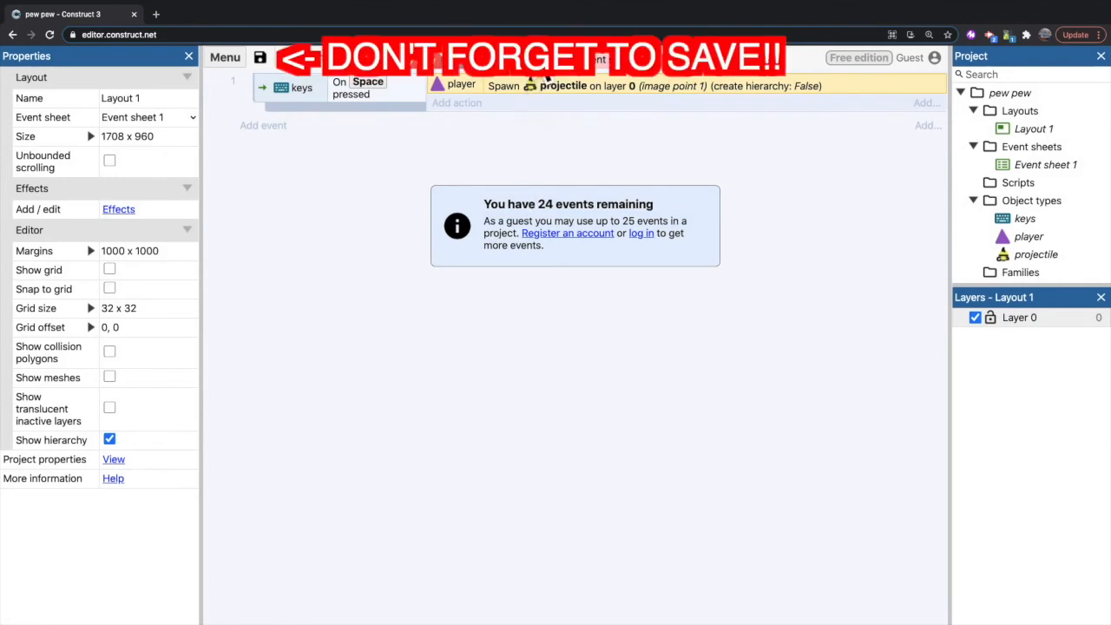
- Preview the game and test that projectiles fire from the new image point while moving the player both ways
click(540, 63)
click(467, 63)
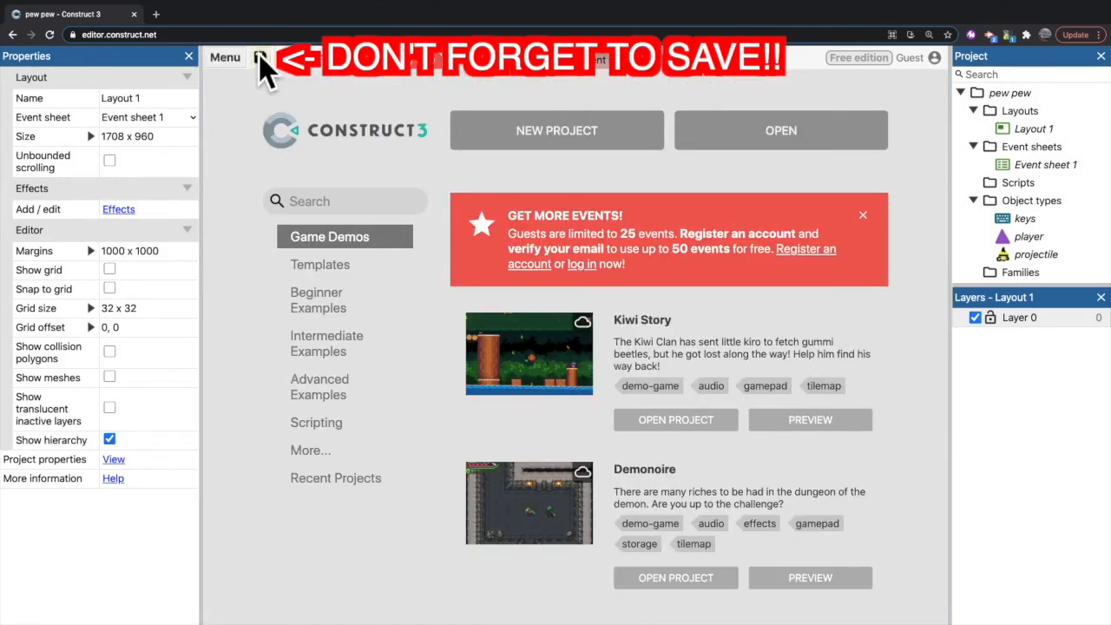
click(354, 57)
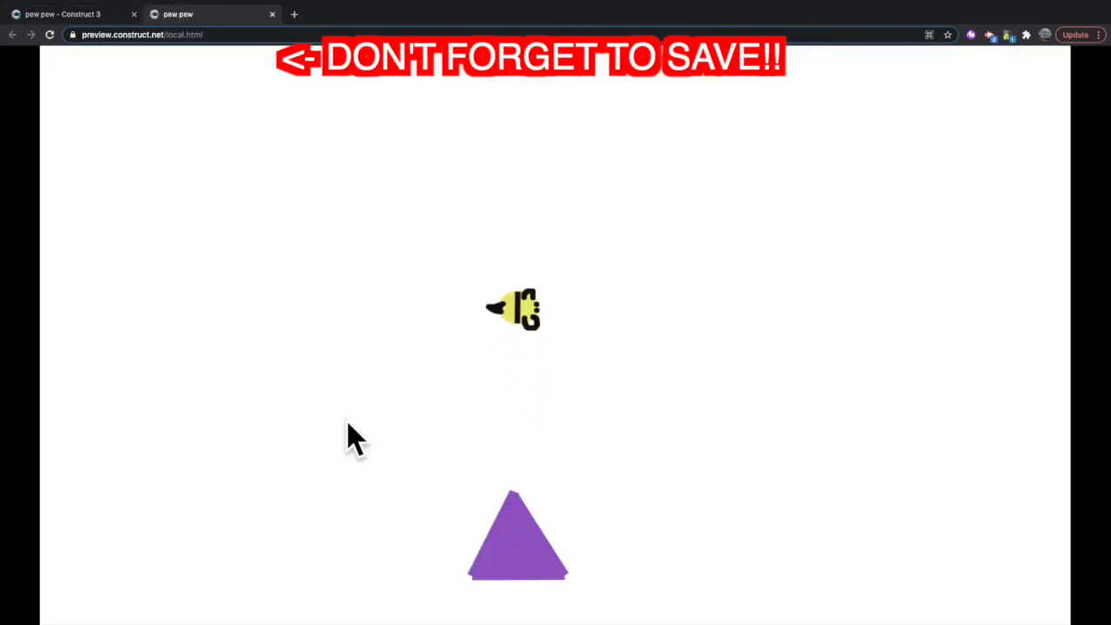
key(Left)
key(space)
key(space)
key(Right)
key(space)
key(space)
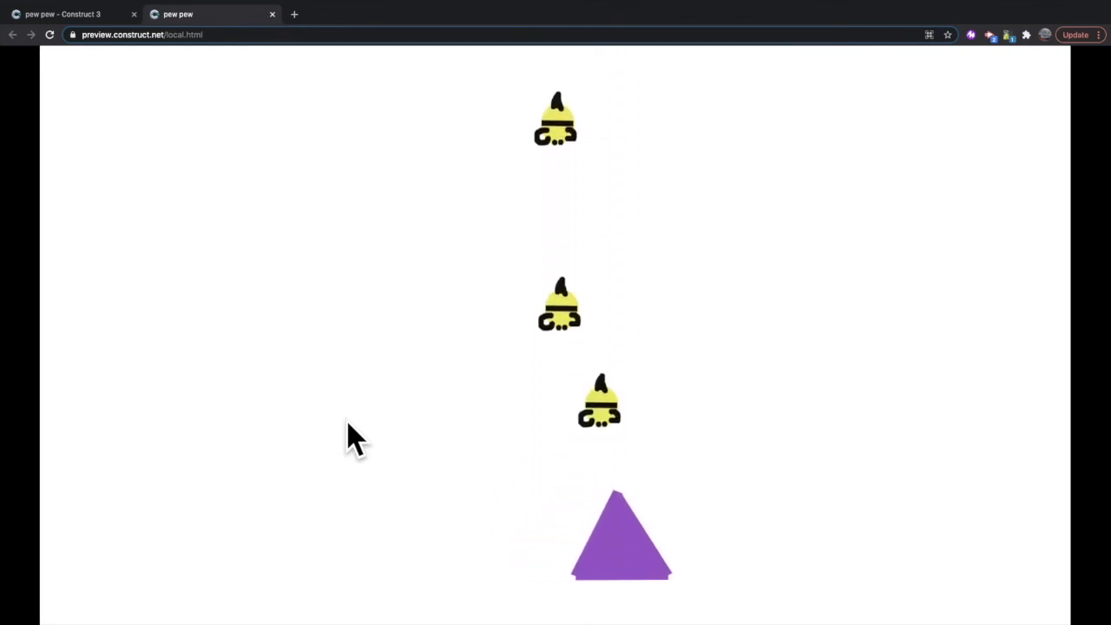
key(space)
key(Left)
key(space)
key(Left)
key(space)
key(space)
key(space)
key(space)
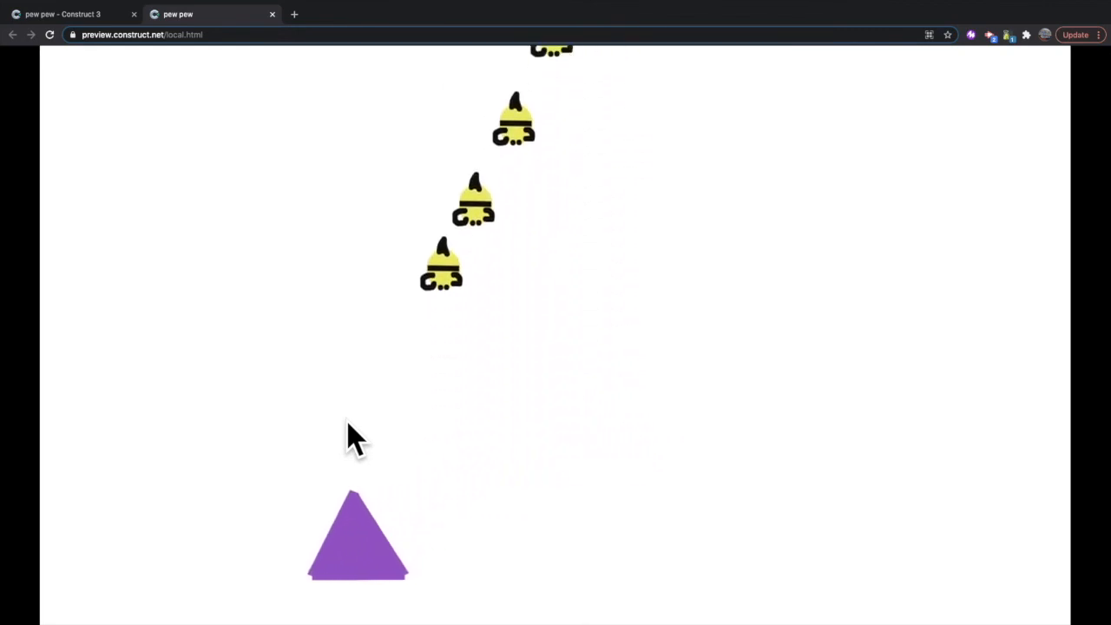
key(Right)
key(space)
key(space)
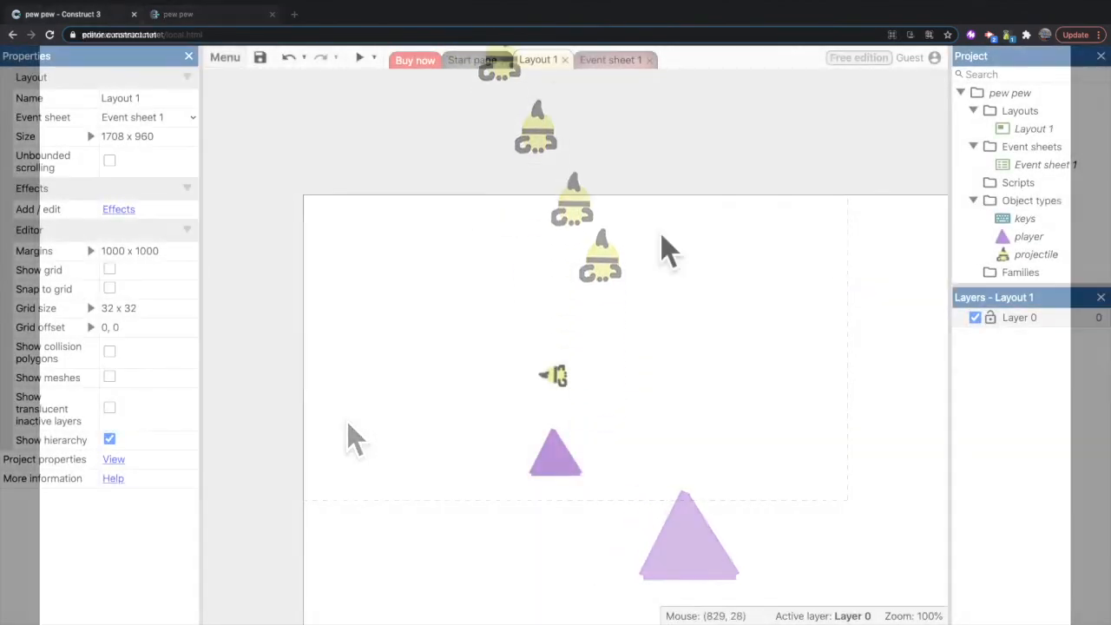